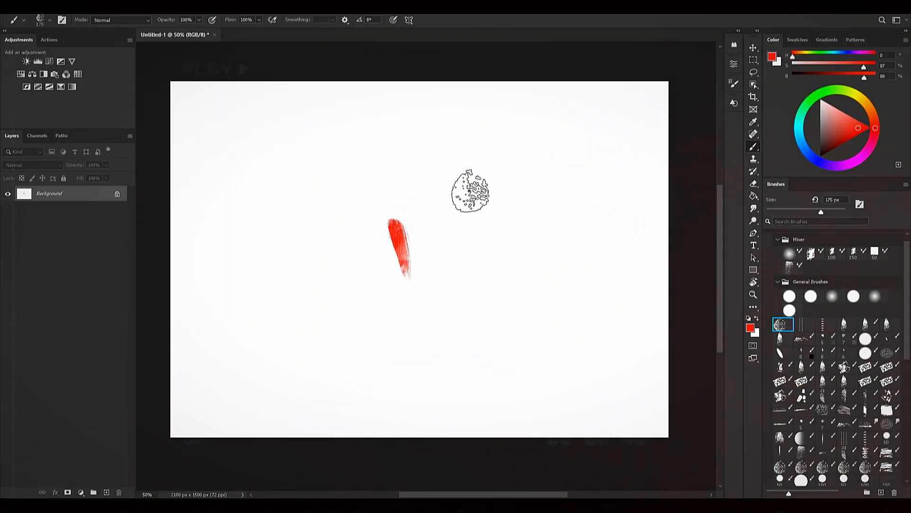
Step: Block in a rounded red head mass with short strokes behind it, using the textured brush at 175 to 300 px
{"action": "left_click_drag", "start_coordinate": [439, 254], "coordinate": [417, 298]}
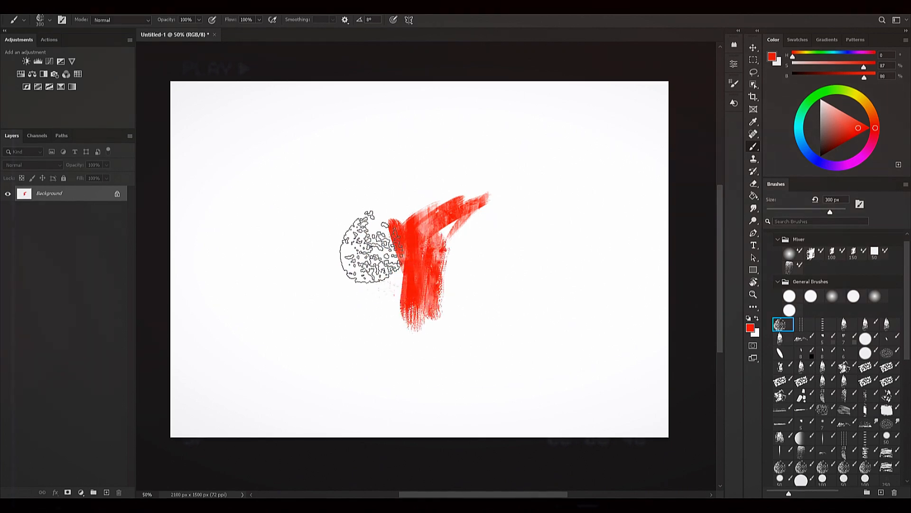
{"action": "key", "text": "bracketright"}
{"action": "left_click_drag", "start_coordinate": [378, 275], "coordinate": [463, 190]}
{"action": "key", "text": "bracketleft"}
{"action": "key", "text": "bracketleft"}
{"action": "key", "text": "bracketleft"}
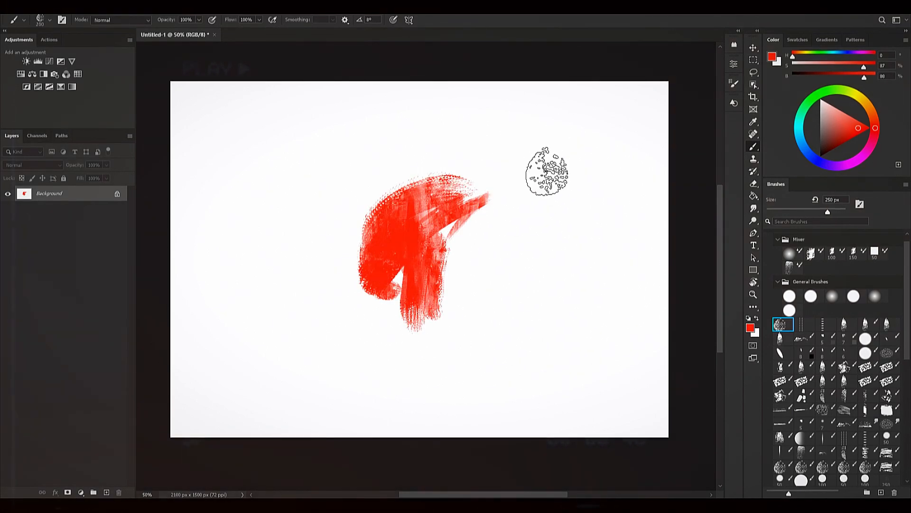
{"action": "left_click_drag", "start_coordinate": [507, 209], "coordinate": [473, 303]}
{"action": "key", "text": "bracketleft"}
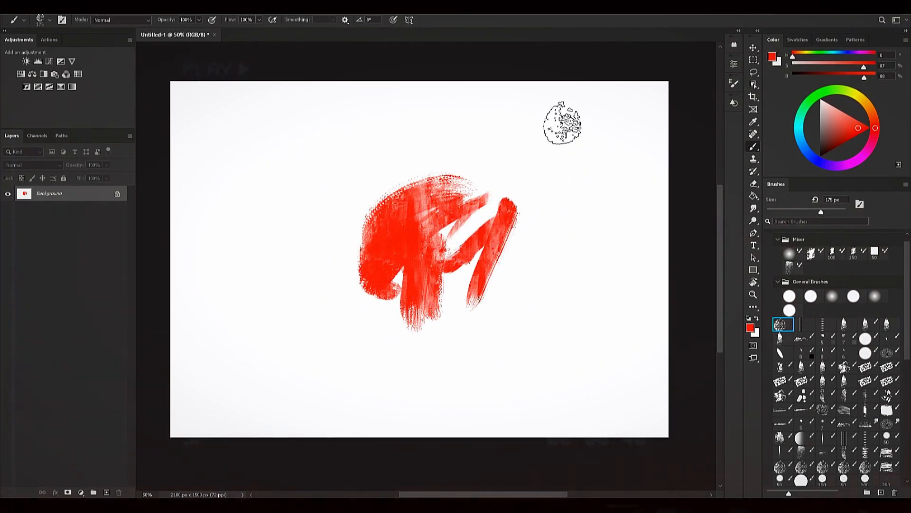
Step: Choose near-black and paint dark accents across the snout and along the upper contour of the red head
{"action": "left_click", "coordinate": [822, 150]}
{"action": "key", "text": "bracketright"}
{"action": "mouse_move", "coordinate": [358, 285]}
{"action": "left_mouse_down"}
{"action": "mouse_move", "coordinate": [401, 258]}
{"action": "mouse_move", "coordinate": [442, 265]}
{"action": "mouse_move", "coordinate": [447, 236]}
{"action": "left_mouse_up"}
{"action": "key", "text": "bracketleft"}
{"action": "key", "text": "bracketleft"}
{"action": "key", "text": "bracketleft"}
{"action": "key", "text": "bracketleft"}
{"action": "key", "text": "bracketright"}
{"action": "key", "text": "bracketright"}
{"action": "key", "text": "bracketleft"}
{"action": "key", "text": "bracketleft"}
{"action": "key", "text": "bracketleft"}
{"action": "key", "text": "bracketleft"}
{"action": "mouse_move", "coordinate": [357, 258]}
{"action": "left_mouse_down"}
{"action": "mouse_move", "coordinate": [370, 219]}
{"action": "mouse_move", "coordinate": [430, 187]}
{"action": "mouse_move", "coordinate": [446, 222]}
{"action": "mouse_move", "coordinate": [465, 199]}
{"action": "left_mouse_up"}
Step: Sample the red from the head and paint broad strokes over the back of the head and down the neck
{"action": "key", "text": "bracketright"}
{"action": "key", "text": "bracketright"}
{"action": "key", "text": "bracketright"}
{"action": "key", "text": "bracketright"}
{"action": "key", "text": "bracketright"}
{"action": "key", "text": "bracketright"}
{"action": "left_click", "coordinate": [414, 237], "text": "alt"}
{"action": "mouse_move", "coordinate": [493, 189]}
{"action": "left_mouse_down"}
{"action": "mouse_move", "coordinate": [475, 225]}
{"action": "mouse_move", "coordinate": [461, 257]}
{"action": "left_mouse_up"}
{"action": "key", "text": "bracketright"}
{"action": "left_click_drag", "start_coordinate": [482, 218], "coordinate": [460, 349]}
{"action": "left_click_drag", "start_coordinate": [481, 265], "coordinate": [483, 349]}
{"action": "left_click_drag", "start_coordinate": [479, 285], "coordinate": [448, 275]}
Step: Sample near-black and paint the shadow under the jaw, the diagonal neck line and the dark back of the head
{"action": "left_click", "coordinate": [386, 262], "text": "alt"}
{"action": "key", "text": "bracketleft"}
{"action": "key", "text": "bracketleft"}
{"action": "key", "text": "bracketleft"}
{"action": "left_click_drag", "start_coordinate": [407, 297], "coordinate": [430, 322]}
{"action": "left_click_drag", "start_coordinate": [431, 305], "coordinate": [494, 376]}
{"action": "key", "text": "bracketright"}
{"action": "mouse_move", "coordinate": [460, 309]}
{"action": "left_mouse_down"}
{"action": "mouse_move", "coordinate": [491, 253]}
{"action": "mouse_move", "coordinate": [483, 244]}
{"action": "mouse_move", "coordinate": [484, 271]}
{"action": "mouse_move", "coordinate": [497, 195]}
{"action": "mouse_move", "coordinate": [482, 270]}
{"action": "mouse_move", "coordinate": [473, 273]}
{"action": "mouse_move", "coordinate": [483, 285]}
{"action": "mouse_move", "coordinate": [477, 261]}
{"action": "mouse_move", "coordinate": [529, 202]}
{"action": "mouse_move", "coordinate": [502, 280]}
{"action": "mouse_move", "coordinate": [537, 170]}
{"action": "mouse_move", "coordinate": [501, 282]}
{"action": "mouse_move", "coordinate": [487, 278]}
{"action": "mouse_move", "coordinate": [534, 263]}
{"action": "mouse_move", "coordinate": [544, 198]}
{"action": "mouse_move", "coordinate": [490, 194]}
{"action": "mouse_move", "coordinate": [535, 192]}
{"action": "left_mouse_up"}
{"action": "key", "text": "bracketleft"}
{"action": "key", "text": "bracketright"}
{"action": "key", "text": "bracketleft"}
{"action": "key", "text": "bracketleft"}
{"action": "key", "text": "bracketleft"}
Step: Sample the red behind the crown and paint over part of the dark contour at the top of the head
{"action": "left_click", "coordinate": [506, 198], "text": "alt"}
{"action": "key", "text": "bracketright"}
{"action": "key", "text": "bracketright"}
{"action": "left_click_drag", "start_coordinate": [437, 184], "coordinate": [420, 206]}
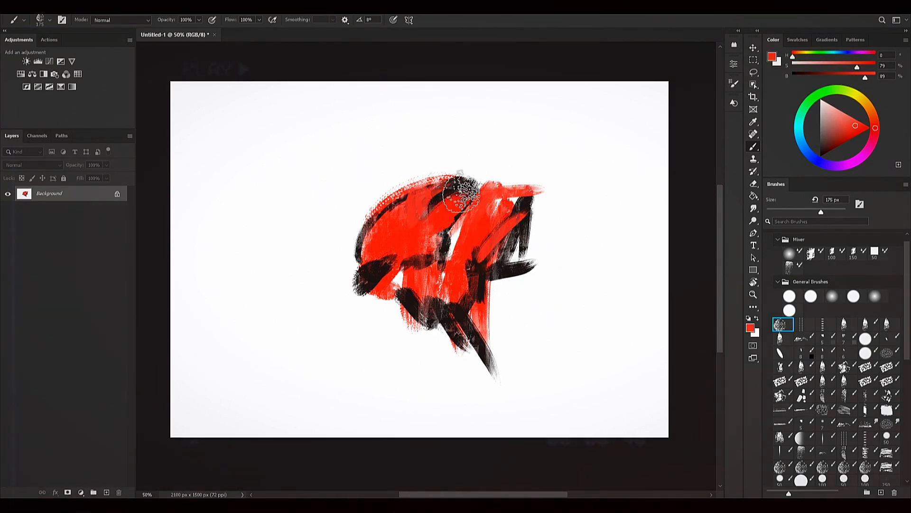
Step: Sample near-black and add a thin stroke at the snout tip and a touch-up at the back of the head
{"action": "left_click", "coordinate": [522, 239], "text": "alt"}
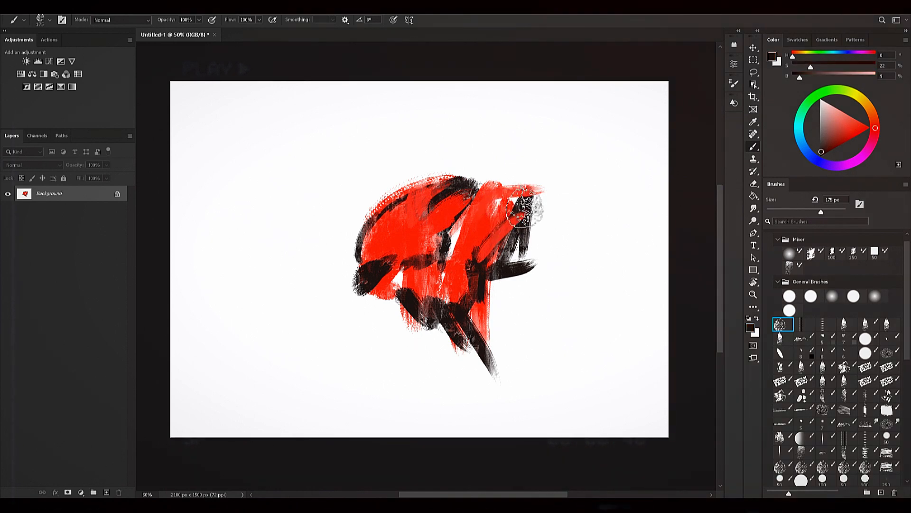
{"action": "key", "text": "bracketleft"}
{"action": "key", "text": "bracketleft"}
{"action": "left_click_drag", "start_coordinate": [369, 276], "coordinate": [375, 301]}
{"action": "key", "text": "bracketright"}
{"action": "key", "text": "bracketright"}
{"action": "key", "text": "bracketright"}
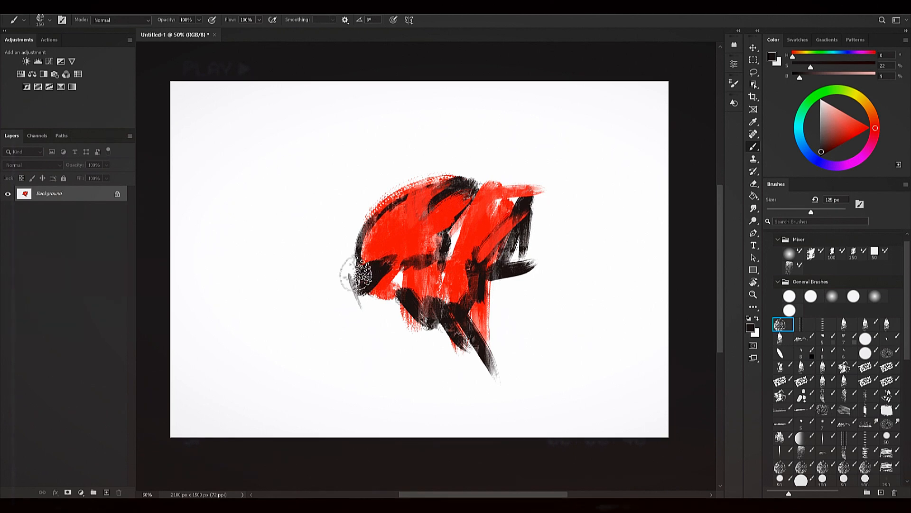
{"action": "mouse_move", "coordinate": [476, 223]}
{"action": "left_mouse_down"}
{"action": "mouse_move", "coordinate": [491, 202]}
{"action": "mouse_move", "coordinate": [514, 219]}
{"action": "left_mouse_up"}
Step: Sample the bright red and extend the crown of the head over the dark stroke at its rear
{"action": "left_click", "coordinate": [494, 216], "text": "alt"}
{"action": "key", "text": "bracketright"}
{"action": "left_click_drag", "start_coordinate": [452, 176], "coordinate": [489, 167]}
{"action": "key", "text": "bracketright"}
{"action": "key", "text": "bracketleft"}
{"action": "key", "text": "bracketleft"}
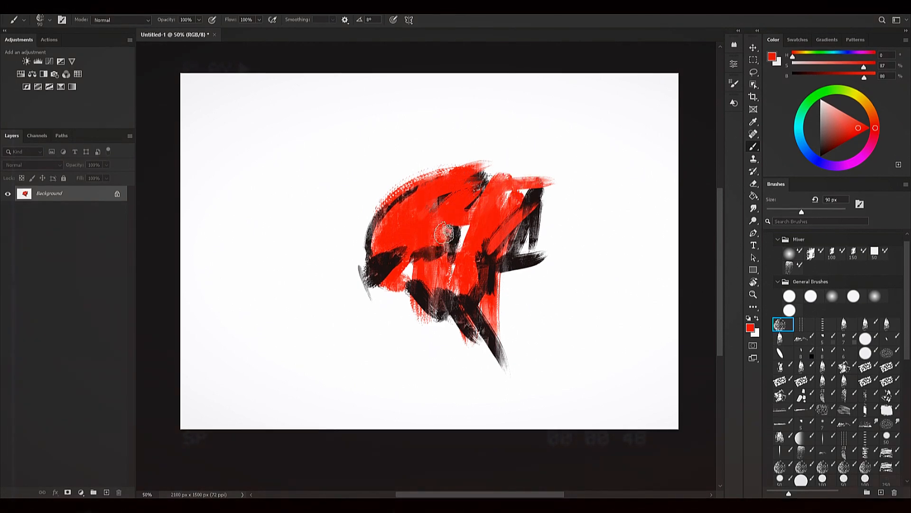
Step: Sample a dark red and paint mid-tone shading across the cheek and middle of the head
{"action": "left_click", "coordinate": [423, 254], "text": "alt"}
{"action": "key", "text": "bracketright"}
{"action": "left_click_drag", "start_coordinate": [431, 253], "coordinate": [444, 245]}
{"action": "left_click_drag", "start_coordinate": [449, 233], "coordinate": [451, 218]}
{"action": "left_click_drag", "start_coordinate": [475, 249], "coordinate": [506, 247]}
Step: Shade the back of the head in dark red and build the long tapering neck with a 300 px brush
{"action": "key", "text": "bracketright"}
{"action": "key", "text": "bracketright"}
{"action": "left_click_drag", "start_coordinate": [538, 201], "coordinate": [513, 248]}
{"action": "mouse_move", "coordinate": [477, 287]}
{"action": "left_mouse_down"}
{"action": "mouse_move", "coordinate": [454, 277]}
{"action": "mouse_move", "coordinate": [465, 299]}
{"action": "left_mouse_up"}
{"action": "key", "text": "bracketright"}
{"action": "key", "text": "bracketright"}
{"action": "mouse_move", "coordinate": [527, 282]}
{"action": "left_mouse_down"}
{"action": "mouse_move", "coordinate": [504, 313]}
{"action": "mouse_move", "coordinate": [517, 367]}
{"action": "left_mouse_up"}
{"action": "left_click_drag", "start_coordinate": [517, 367], "coordinate": [491, 280]}
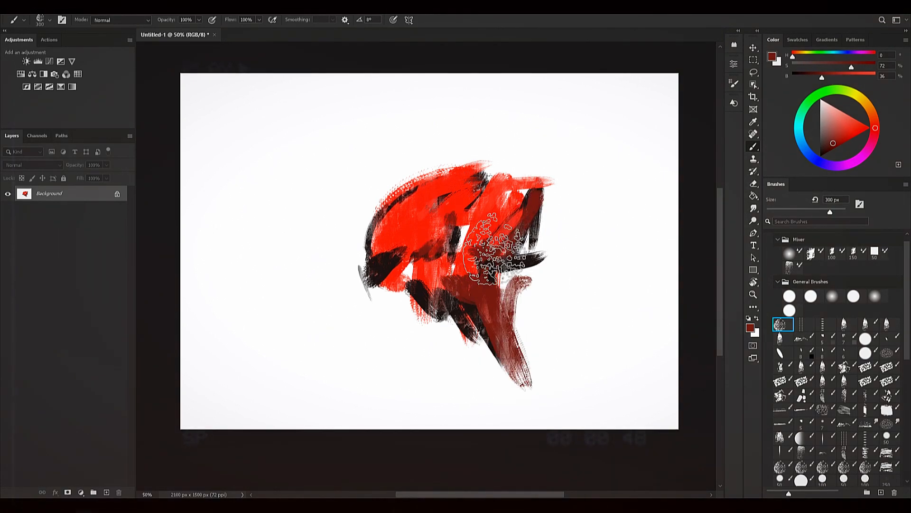
Step: Sample near-black and draw a small curved eye accent on the face with a 70 px brush
{"action": "left_click", "coordinate": [419, 287], "text": "alt"}
{"action": "key", "text": "bracketleft"}
{"action": "key", "text": "bracketleft"}
{"action": "key", "text": "bracketleft"}
{"action": "key", "text": "bracketleft"}
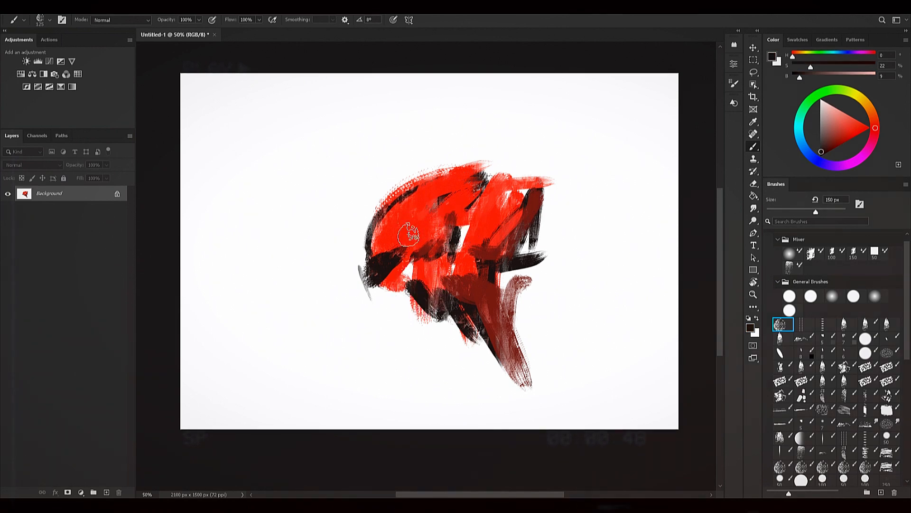
{"action": "key", "text": "bracketleft"}
{"action": "key", "text": "bracketleft"}
{"action": "left_click_drag", "start_coordinate": [409, 234], "coordinate": [394, 242]}
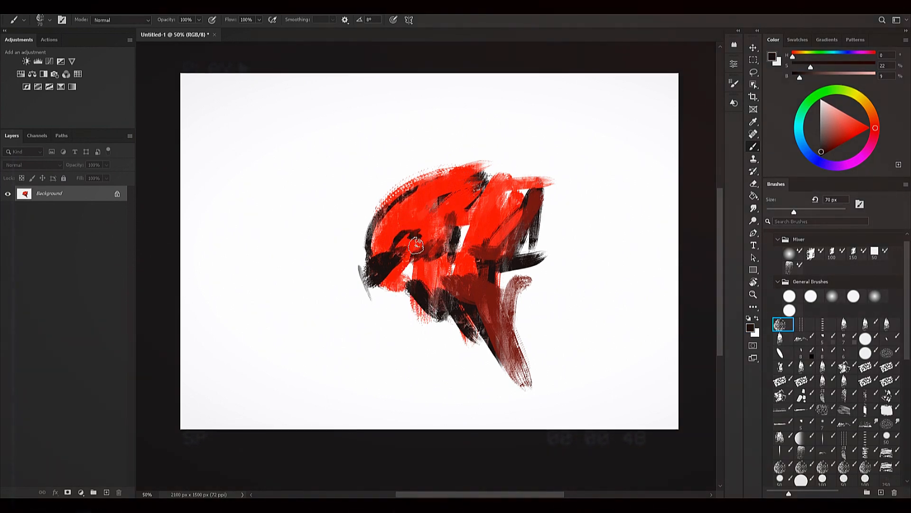
Step: Draw a near-black vertical stroke below the snout to mark the front edge of the lower jaw
{"action": "left_click_drag", "start_coordinate": [275, 255], "coordinate": [293, 256]}
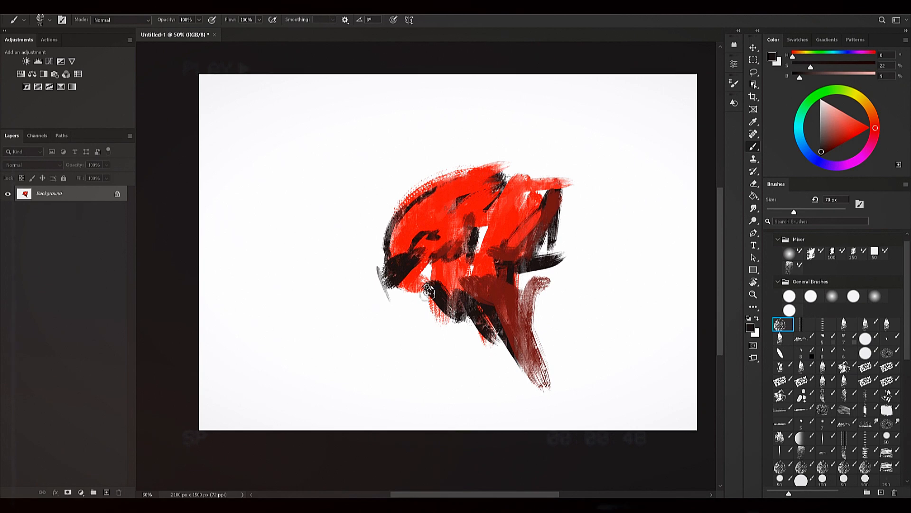
{"action": "key", "text": "bracketleft"}
{"action": "left_click_drag", "start_coordinate": [455, 323], "coordinate": [452, 297]}
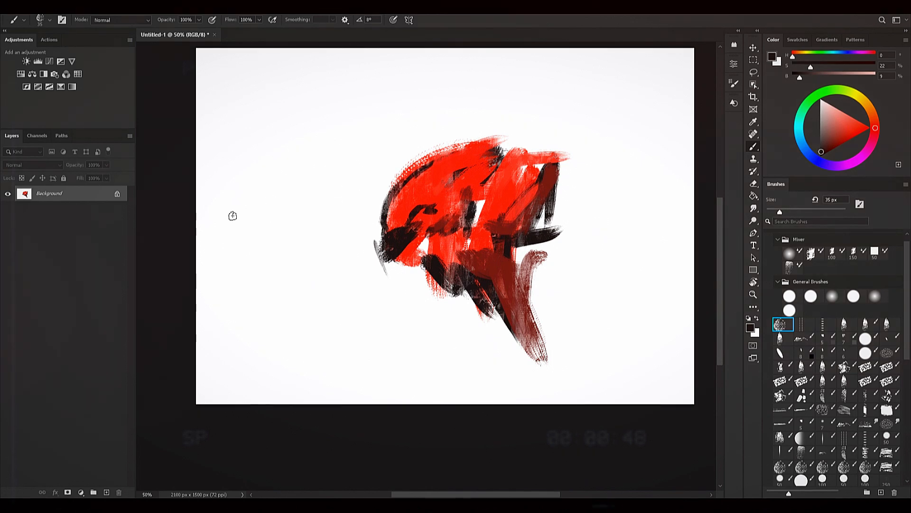
{"action": "key", "text": "bracketleft"}
{"action": "key", "text": "bracketleft"}
{"action": "left_click_drag", "start_coordinate": [535, 231], "coordinate": [529, 243]}
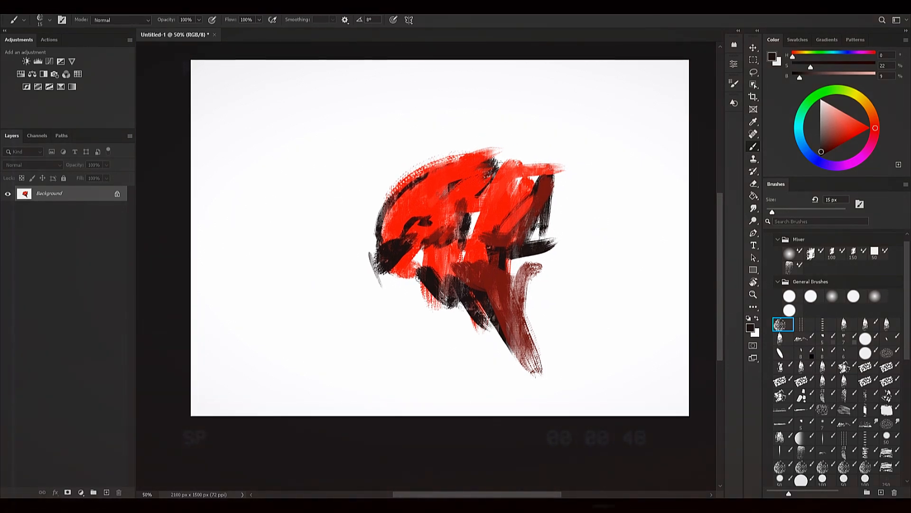
{"action": "key", "text": "bracketright"}
{"action": "left_click_drag", "start_coordinate": [417, 339], "coordinate": [422, 290]}
{"action": "key", "text": "bracketright"}
{"action": "key", "text": "bracketright"}
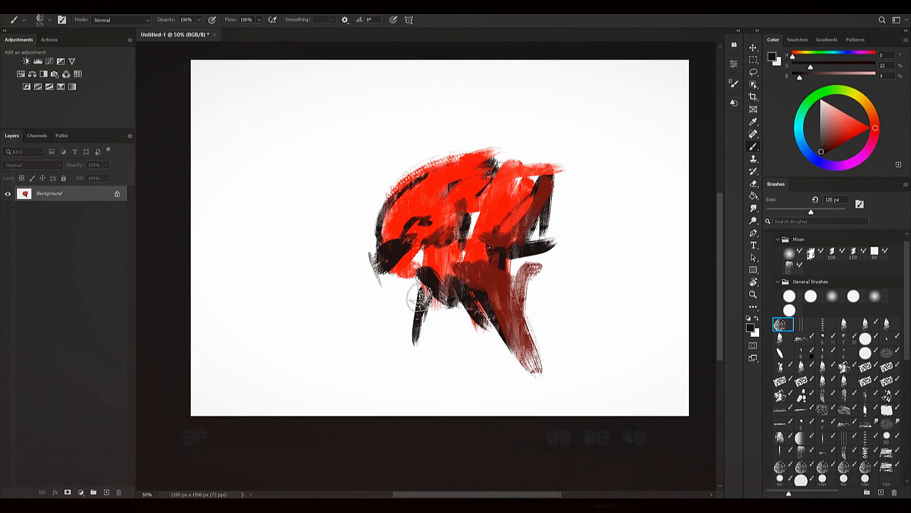
Step: Fill the lower jaw with the sampled bright red and add a red touch on the dark cheek
{"action": "mouse_move", "coordinate": [476, 249]}
{"action": "left_mouse_down"}
{"action": "mouse_move", "coordinate": [447, 263]}
{"action": "mouse_move", "coordinate": [419, 314]}
{"action": "mouse_move", "coordinate": [421, 334]}
{"action": "mouse_move", "coordinate": [445, 269]}
{"action": "mouse_move", "coordinate": [424, 312]}
{"action": "mouse_move", "coordinate": [428, 287]}
{"action": "mouse_move", "coordinate": [424, 337]}
{"action": "mouse_move", "coordinate": [437, 314]}
{"action": "mouse_move", "coordinate": [423, 339]}
{"action": "mouse_move", "coordinate": [441, 304]}
{"action": "mouse_move", "coordinate": [468, 309]}
{"action": "left_mouse_up"}
{"action": "key", "text": "bracketright"}
{"action": "left_click", "coordinate": [474, 277], "text": "alt"}
{"action": "key", "text": "bracketright"}
{"action": "key", "text": "bracketleft"}
{"action": "key", "text": "bracketleft"}
{"action": "key", "text": "bracketleft"}
{"action": "key", "text": "bracketleft"}
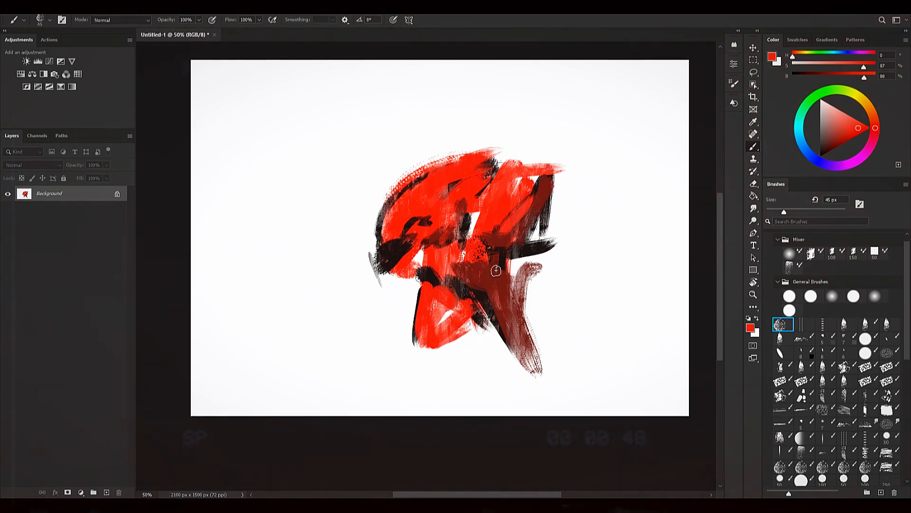
Step: Sample near-black and outline the rear and lower edges of the red lower jaw
{"action": "left_click", "coordinate": [532, 246], "text": "alt"}
{"action": "left_click_drag", "start_coordinate": [439, 340], "coordinate": [466, 315]}
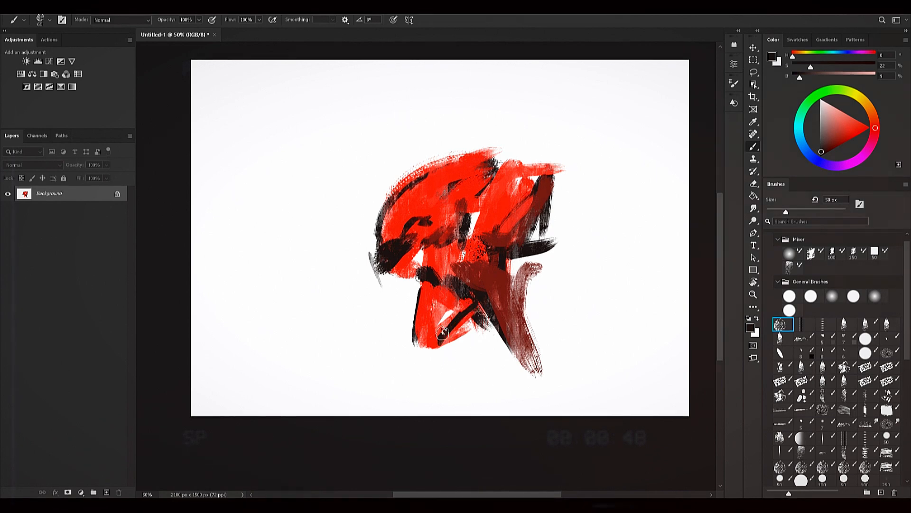
{"action": "key", "text": "bracketright"}
{"action": "key", "text": "bracketright"}
{"action": "mouse_move", "coordinate": [433, 346]}
{"action": "left_mouse_down"}
{"action": "mouse_move", "coordinate": [485, 326]}
{"action": "mouse_move", "coordinate": [431, 349]}
{"action": "left_mouse_up"}
Step: Rework the upper back of the head with dark strokes and sampled reds, using a brush up to 175 px
{"action": "key", "text": "bracketright"}
{"action": "mouse_move", "coordinate": [528, 217]}
{"action": "left_mouse_down"}
{"action": "mouse_move", "coordinate": [537, 183]}
{"action": "mouse_move", "coordinate": [513, 194]}
{"action": "left_mouse_up"}
{"action": "left_click", "coordinate": [523, 188], "text": "alt"}
{"action": "left_click", "coordinate": [496, 201], "text": "alt"}
{"action": "key", "text": "bracketright"}
{"action": "left_click_drag", "start_coordinate": [571, 175], "coordinate": [510, 183]}
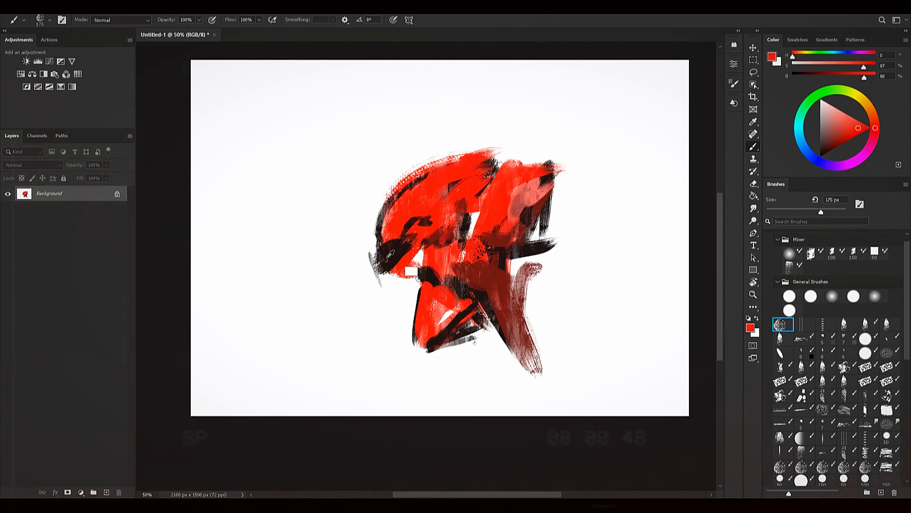
Step: Paint red highlights into the dark snout patch and reduce the brush to 80 px
{"action": "left_click_drag", "start_coordinate": [393, 251], "coordinate": [423, 251]}
{"action": "key", "text": "bracketleft"}
{"action": "key", "text": "bracketleft"}
{"action": "key", "text": "bracketleft"}
{"action": "key", "text": "bracketleft"}
{"action": "key", "text": "bracketleft"}
{"action": "key", "text": "bracketleft"}
{"action": "key", "text": "bracketleft"}
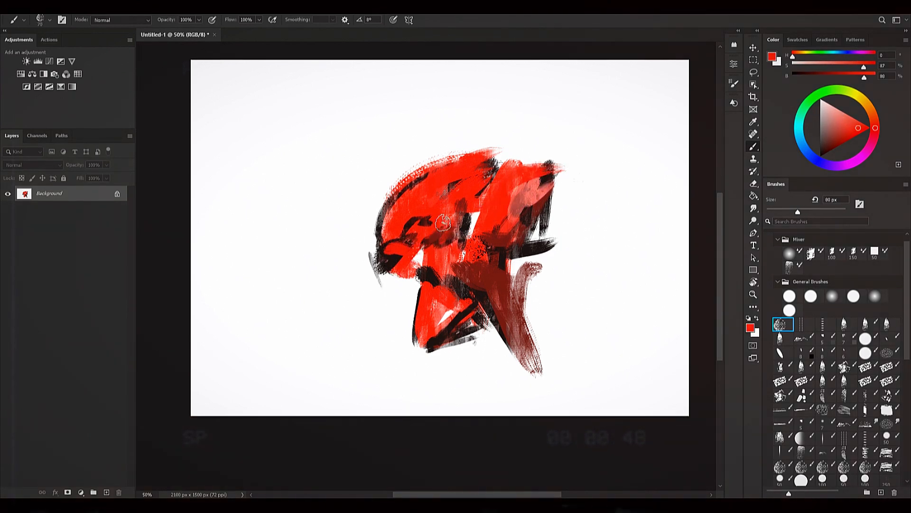
Step: Strengthen the dark accents around the eye and snout with near-black, and retouch the lower jaw in sampled red
{"action": "left_click", "coordinate": [382, 247], "text": "alt"}
{"action": "key", "text": "bracketright"}
{"action": "key", "text": "bracketright"}
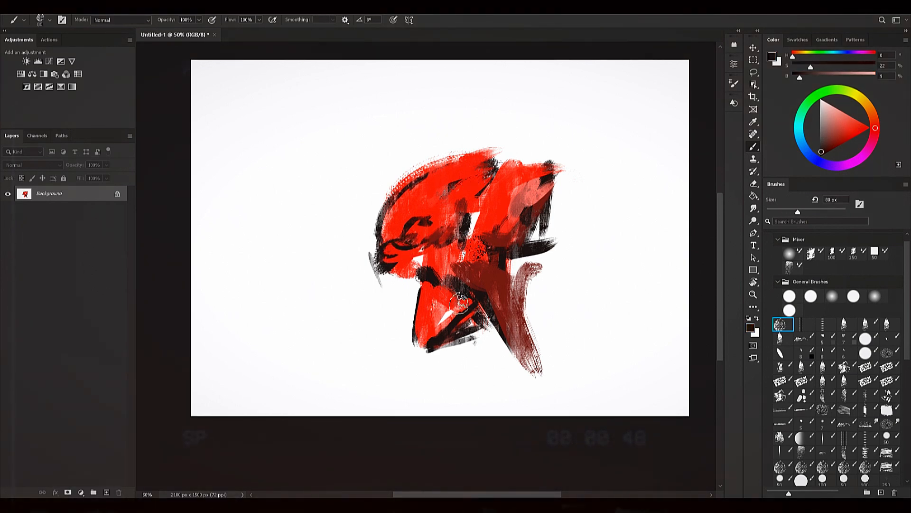
{"action": "left_click", "coordinate": [443, 323], "text": "alt"}
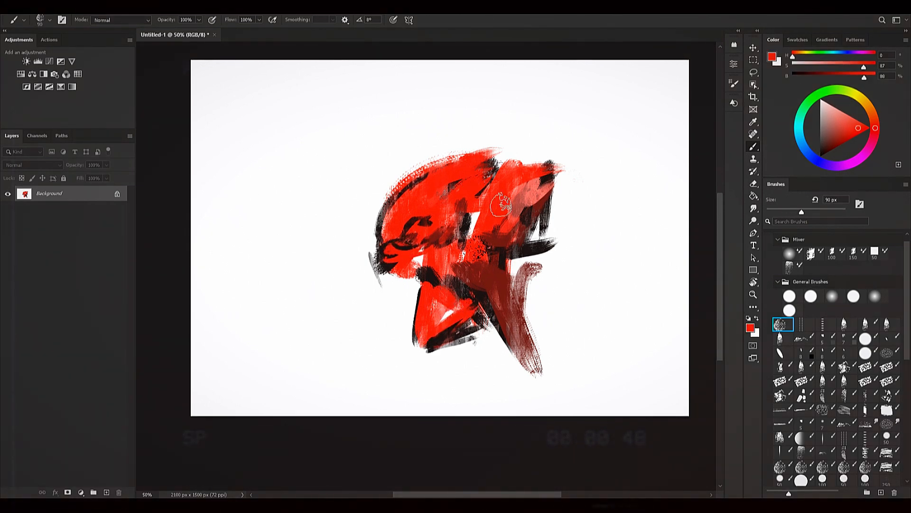
Step: Sample tones from the back of the head, start a horn base there and darken the area below it in near-black
{"action": "left_click", "coordinate": [526, 248], "text": "alt"}
{"action": "key", "text": "bracketright"}
{"action": "mouse_move", "coordinate": [542, 212]}
{"action": "left_mouse_down"}
{"action": "mouse_move", "coordinate": [571, 174]}
{"action": "mouse_move", "coordinate": [529, 175]}
{"action": "mouse_move", "coordinate": [517, 203]}
{"action": "mouse_move", "coordinate": [577, 172]}
{"action": "left_mouse_up"}
{"action": "left_click", "coordinate": [528, 177], "text": "alt"}
{"action": "left_click", "coordinate": [525, 264], "text": "alt"}
{"action": "key", "text": "bracketright"}
{"action": "left_click_drag", "start_coordinate": [554, 213], "coordinate": [547, 257]}
Step: Draw the dark lower edge of a long pointed horn sweeping up and back from the head, down to a 70 px brush
{"action": "mouse_move", "coordinate": [530, 209]}
{"action": "left_mouse_down"}
{"action": "mouse_move", "coordinate": [528, 190]}
{"action": "mouse_move", "coordinate": [593, 153]}
{"action": "left_mouse_up"}
{"action": "key", "text": "bracketleft"}
{"action": "key", "text": "bracketleft"}
{"action": "key", "text": "bracketleft"}
{"action": "key", "text": "bracketleft"}
{"action": "key", "text": "bracketleft"}
{"action": "key", "text": "bracketleft"}
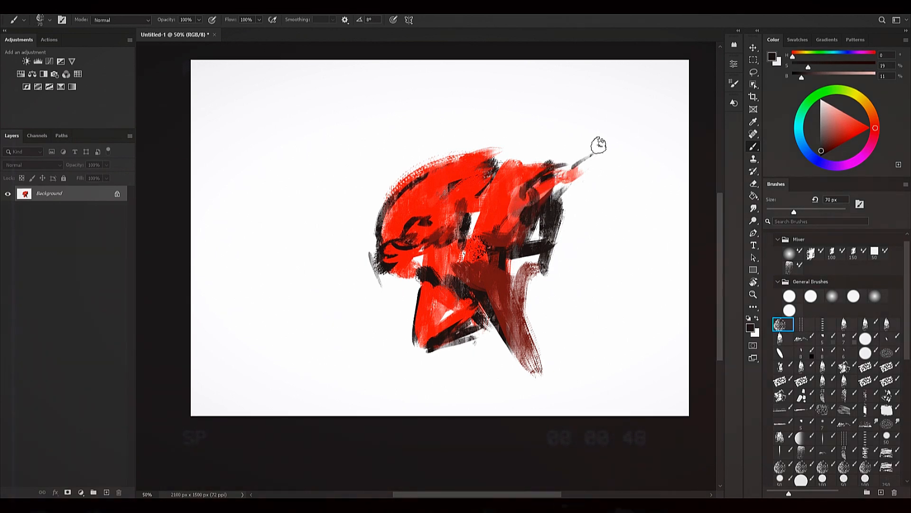
{"action": "mouse_move", "coordinate": [636, 119]}
{"action": "left_mouse_down"}
{"action": "mouse_move", "coordinate": [553, 195]}
{"action": "mouse_move", "coordinate": [565, 154]}
{"action": "mouse_move", "coordinate": [641, 122]}
{"action": "mouse_move", "coordinate": [539, 168]}
{"action": "left_mouse_up"}
Step: Fill the pointed horn with sampled red and paint over the white gap on the side of the head
{"action": "left_click", "coordinate": [522, 173], "text": "alt"}
{"action": "key", "text": "bracketright"}
{"action": "key", "text": "bracketright"}
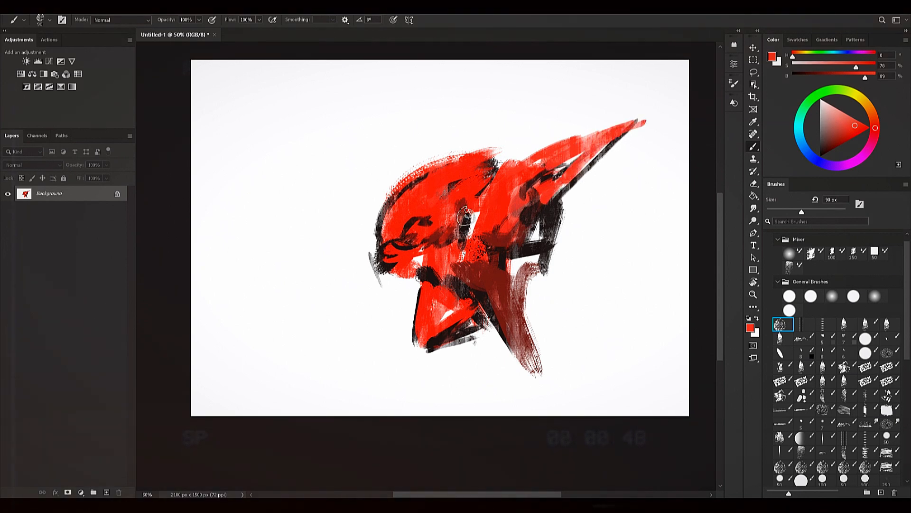
{"action": "left_click", "coordinate": [427, 236], "text": "alt"}
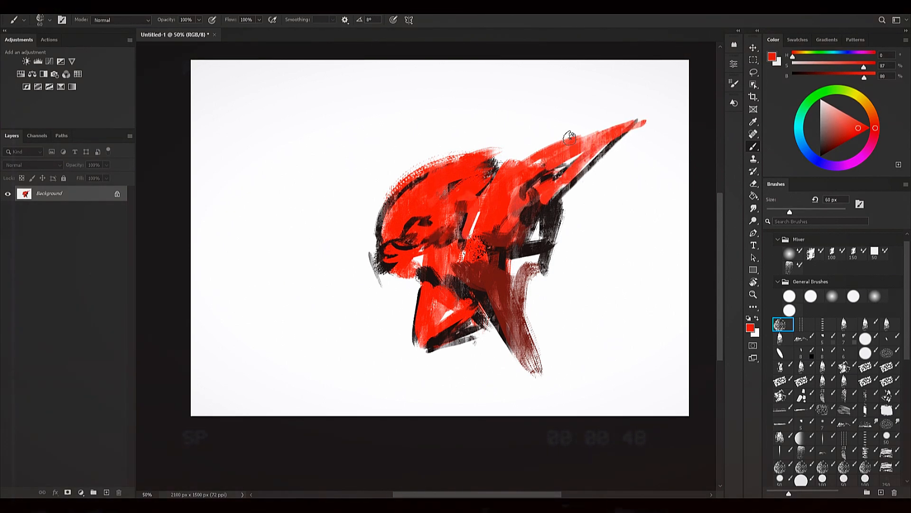
{"action": "left_click_drag", "start_coordinate": [526, 238], "coordinate": [544, 247]}
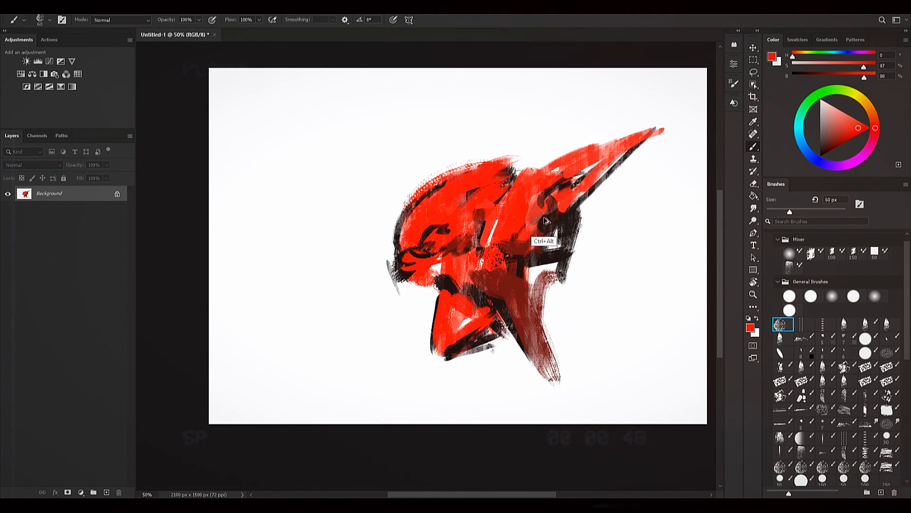
Step: Create a new layer above the background and undo the trial stroke
{"action": "key", "text": "ctrl+shift+alt+n"}
{"action": "mouse_move", "coordinate": [569, 240]}
{"action": "left_mouse_down"}
{"action": "mouse_move", "coordinate": [551, 414]}
{"action": "mouse_move", "coordinate": [432, 289]}
{"action": "left_mouse_up"}
{"action": "key", "text": "ctrl+z"}
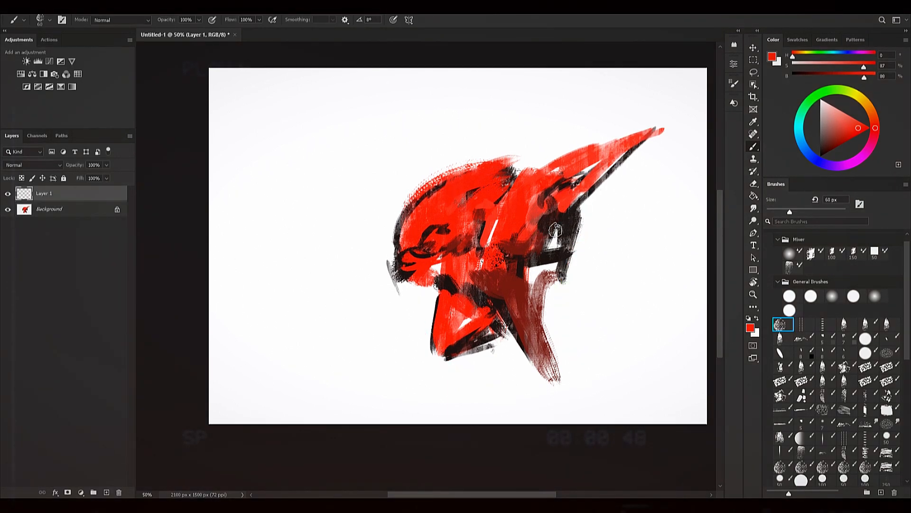
Step: Lasso most of the painted head, place a copy of it on Layer 1 and clear the selection
{"action": "key", "text": "l"}
{"action": "left_click_drag", "start_coordinate": [521, 403], "coordinate": [653, 219]}
{"action": "key", "text": "ctrl+d"}
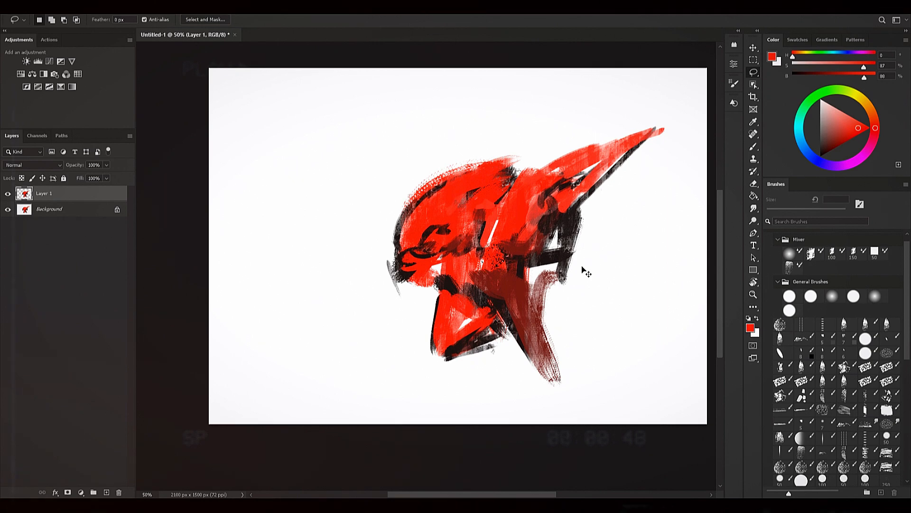
Step: Rotate the head copy on Layer 1 by about 17° clockwise with Free Transform
{"action": "key", "text": "ctrl+t"}
{"action": "left_click_drag", "start_coordinate": [691, 190], "coordinate": [703, 243]}
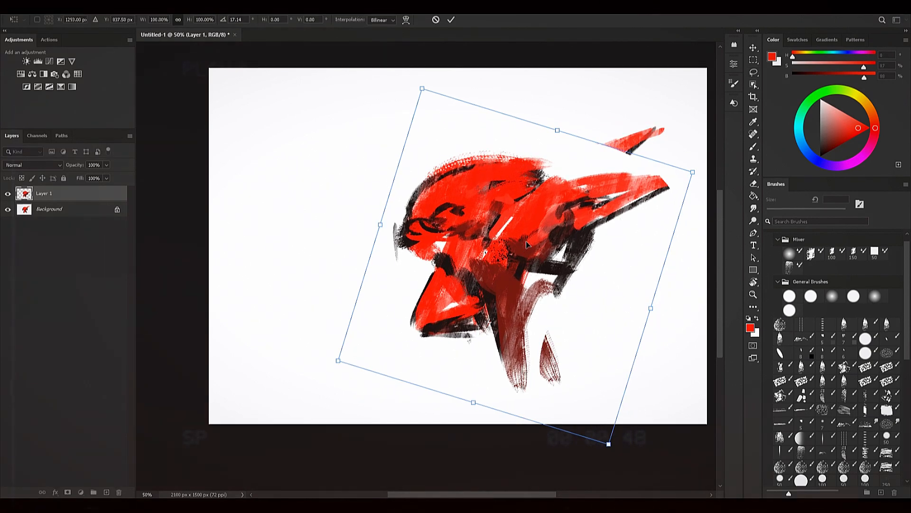
{"action": "key", "text": "Return"}
{"action": "key", "text": "l"}
{"action": "key", "text": "ctrl+t"}
{"action": "key", "text": "Escape"}
{"action": "key", "text": "ctrl+t"}
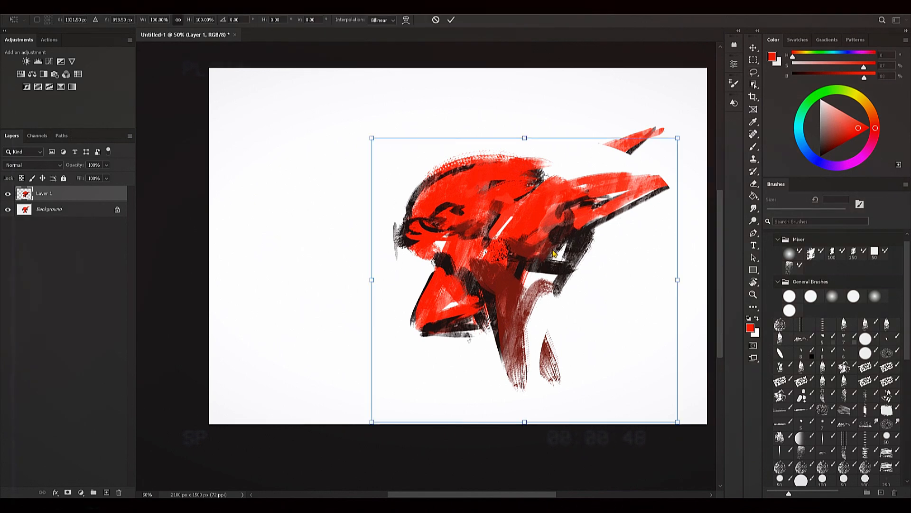
{"action": "key", "text": "Escape"}
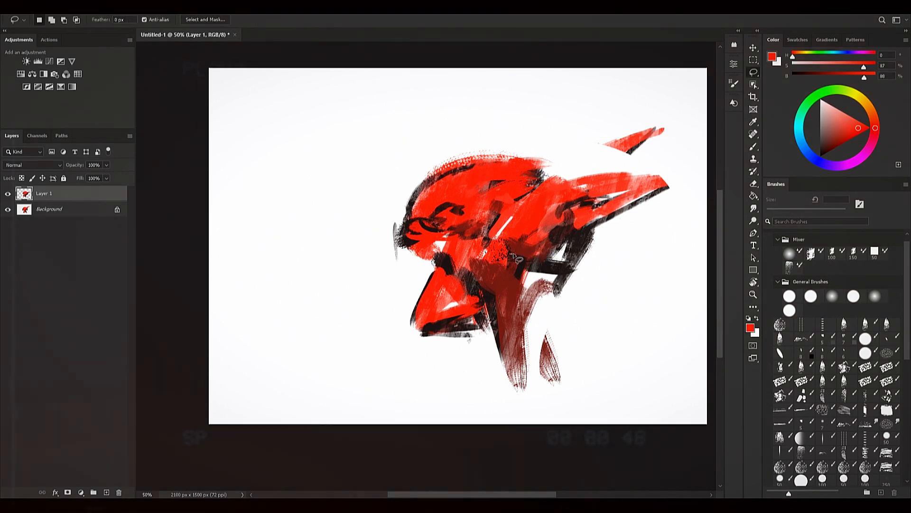
Step: Start Free Transform on Layer 1, switch to the XP-Pen driver's pen settings and select the Photoshop profile
{"action": "key", "text": "ctrl+t"}
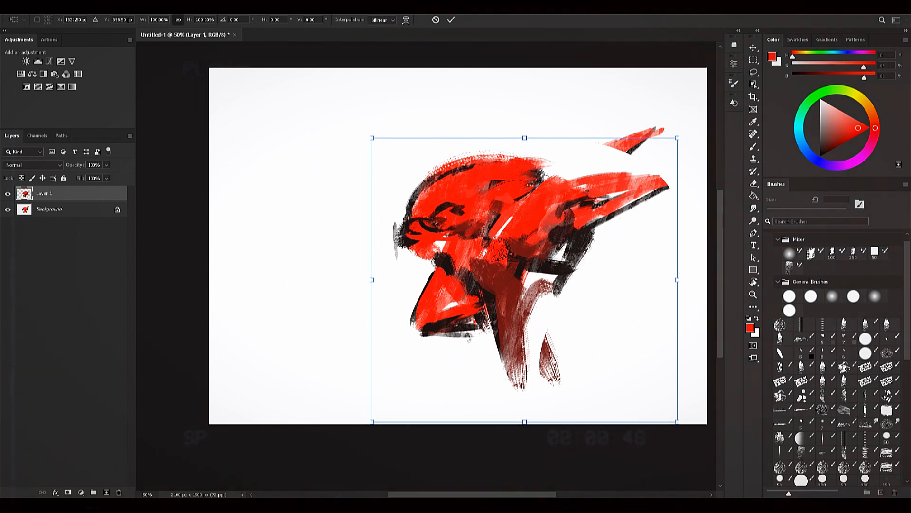
{"action": "left_click", "coordinate": [606, 506]}
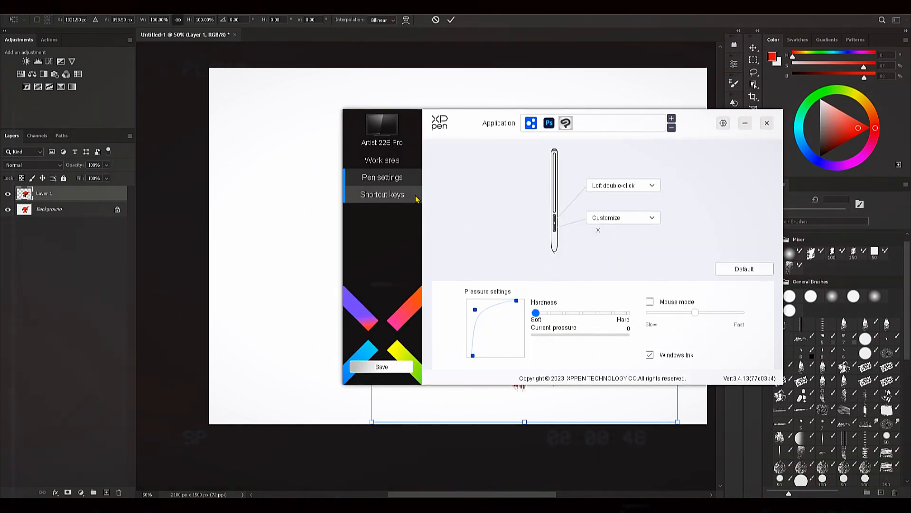
{"action": "left_click", "coordinate": [549, 123]}
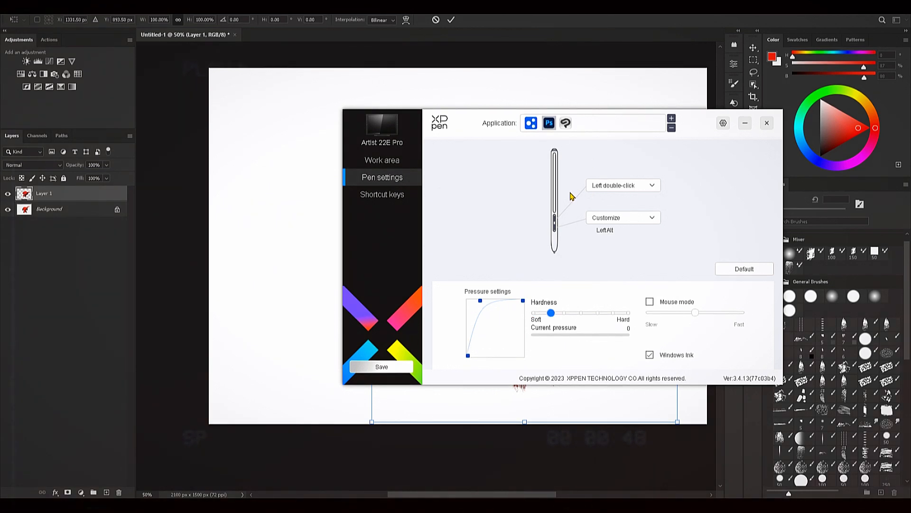
Step: Assign the Right Alt mouse-control modifier to the upper pen button in the Photoshop profile
{"action": "left_click", "coordinate": [609, 189]}
{"action": "left_click", "coordinate": [617, 212]}
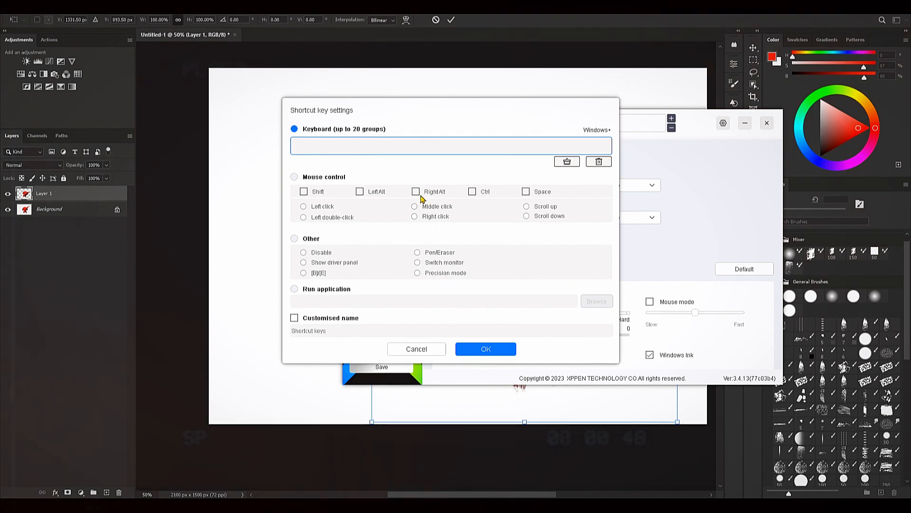
{"action": "left_click", "coordinate": [295, 177]}
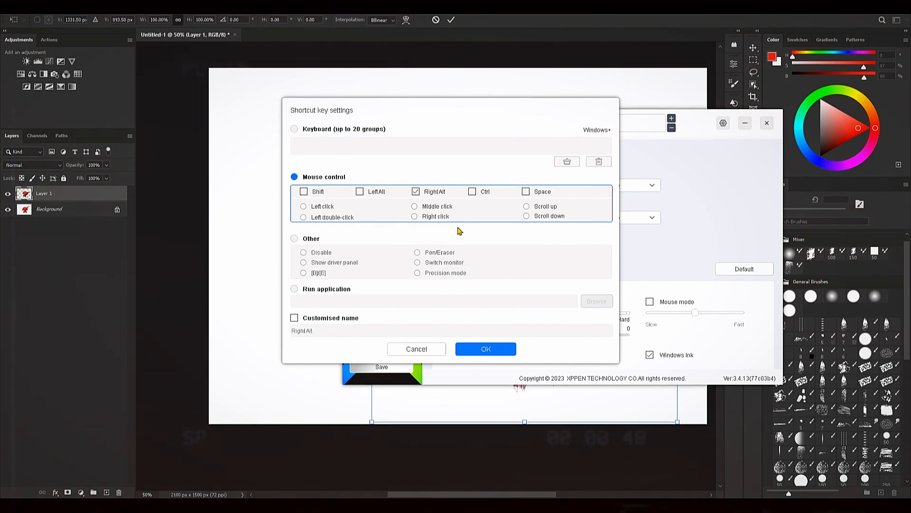
{"action": "left_click", "coordinate": [495, 350]}
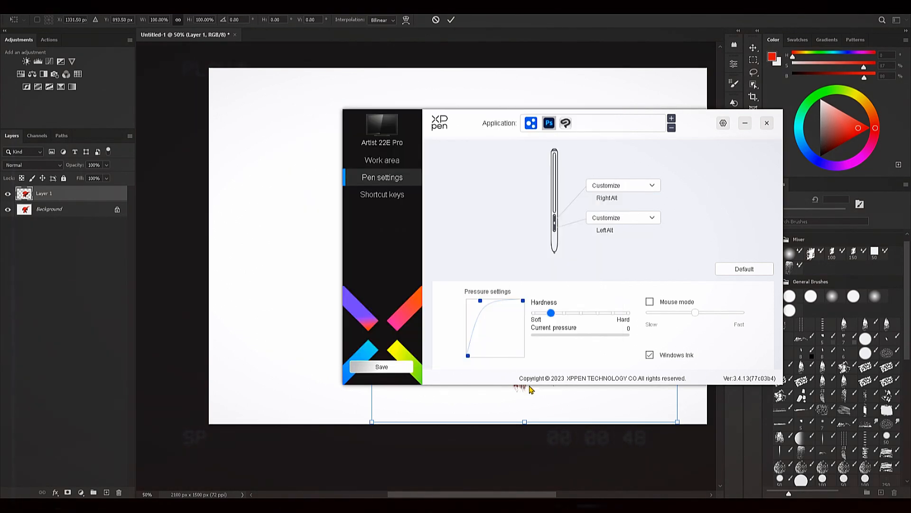
{"action": "left_click", "coordinate": [569, 405]}
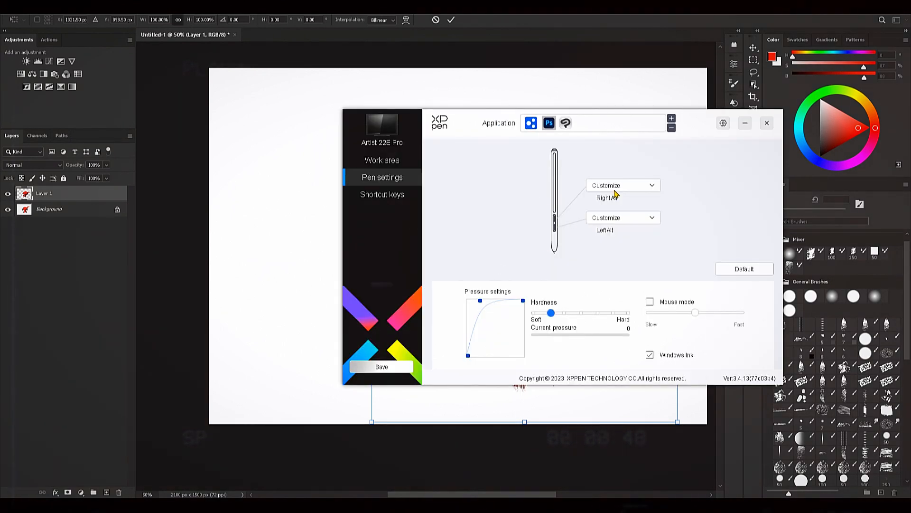
Step: Add the Right click mouse action to the upper pen button's custom assignment
{"action": "left_click", "coordinate": [616, 188]}
{"action": "left_click", "coordinate": [617, 211]}
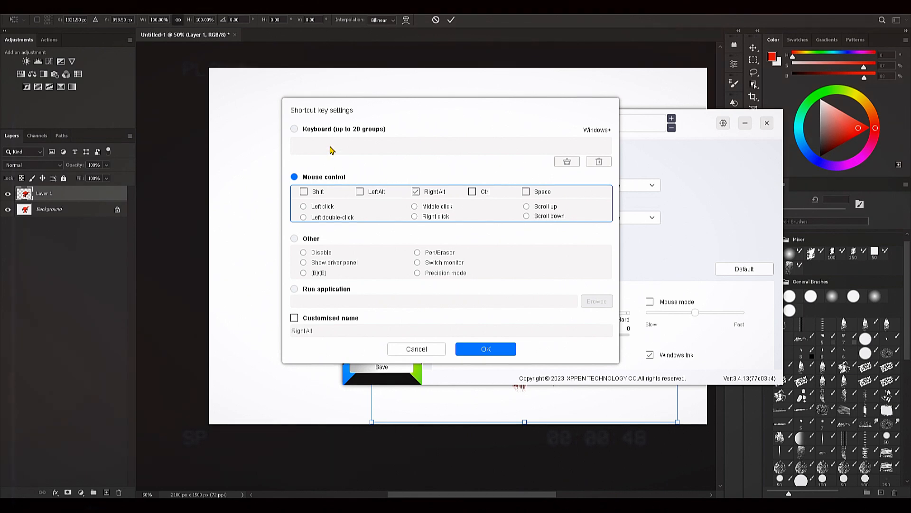
{"action": "left_click", "coordinate": [427, 217]}
{"action": "left_click", "coordinate": [486, 349]}
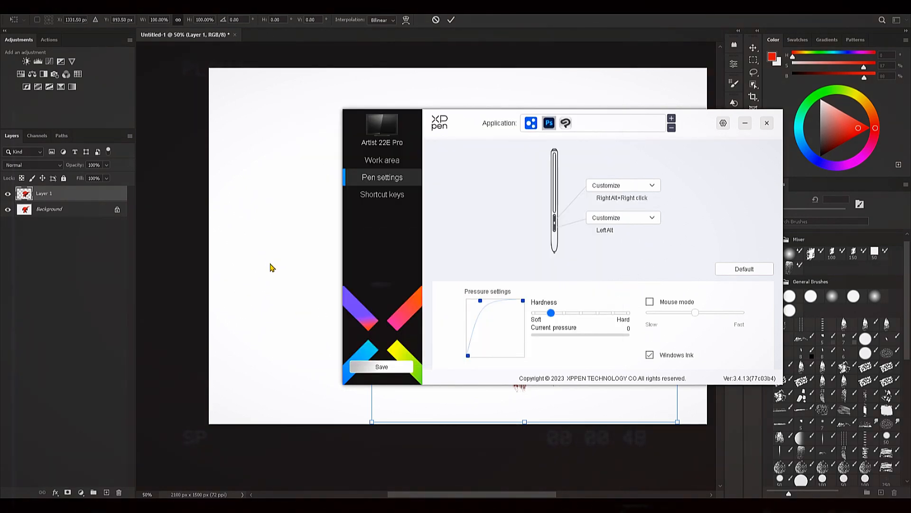
Step: Remove Right Alt from the upper pen button's assignment, save the pen settings and return to Photoshop
{"action": "left_click", "coordinate": [626, 186]}
{"action": "left_click", "coordinate": [615, 211]}
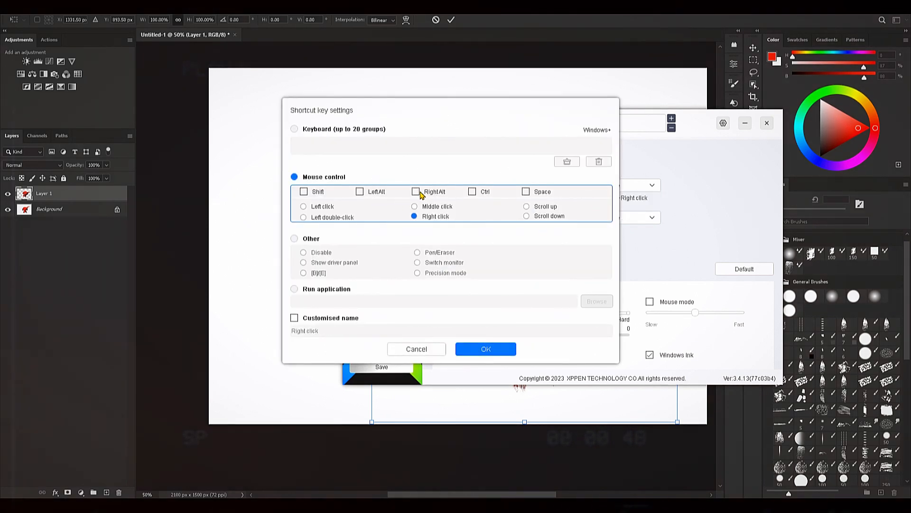
{"action": "left_click", "coordinate": [489, 349]}
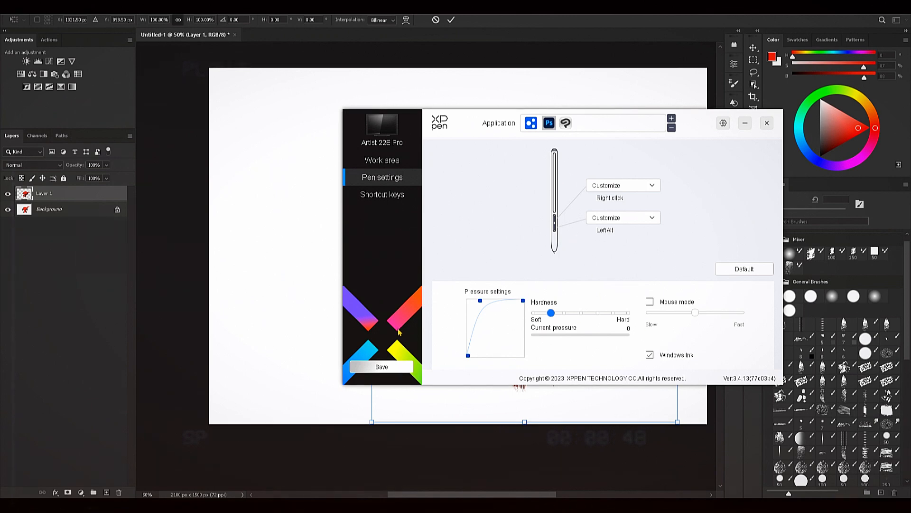
{"action": "left_click", "coordinate": [382, 366]}
{"action": "left_click", "coordinate": [488, 393]}
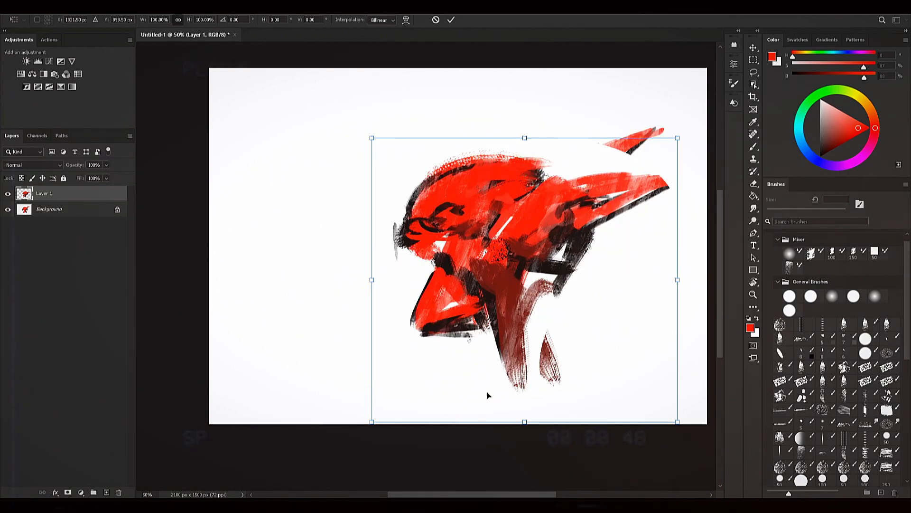
Step: Warp the head copy on Layer 1 so the face and snout stretch forward and downward, and apply the transform
{"action": "right_click", "coordinate": [521, 225]}
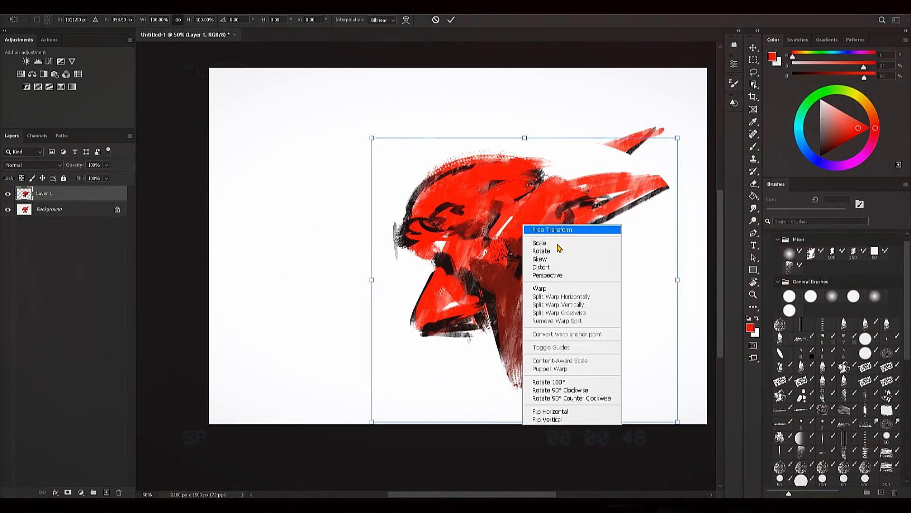
{"action": "left_click", "coordinate": [558, 259]}
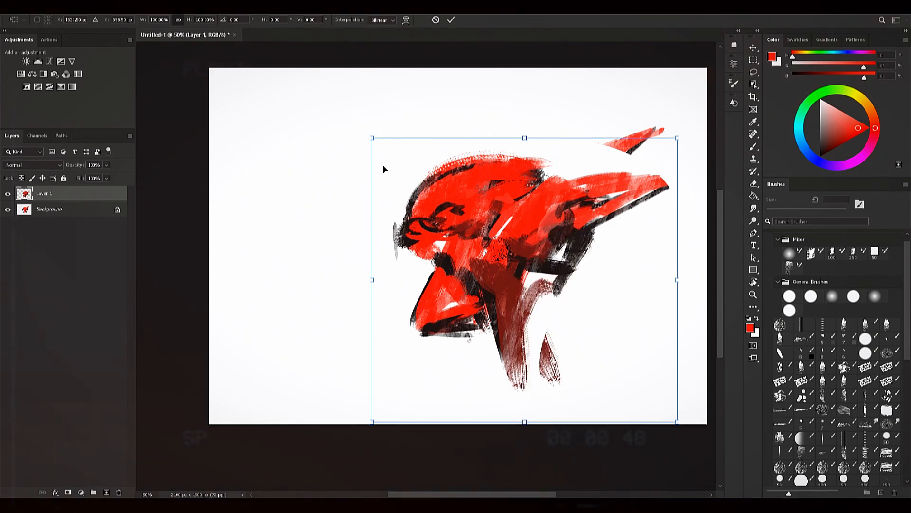
{"action": "right_click", "coordinate": [528, 230]}
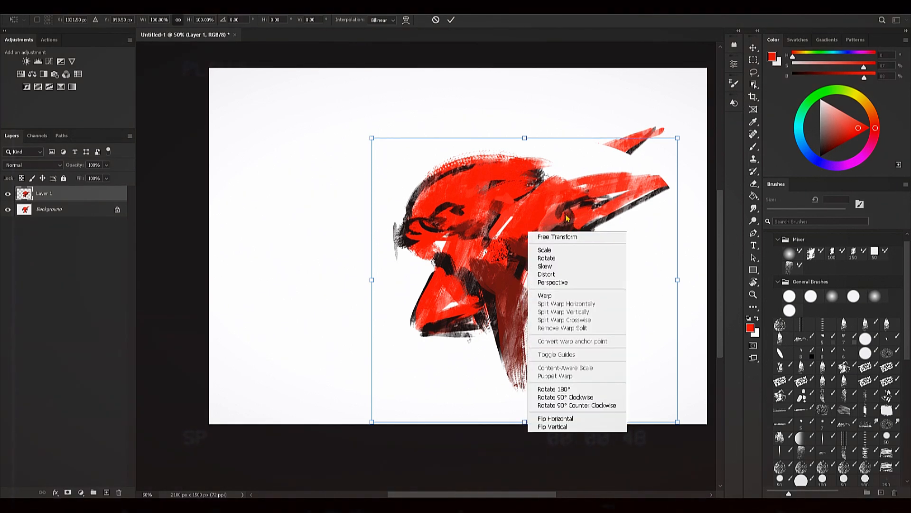
{"action": "left_click", "coordinate": [565, 296]}
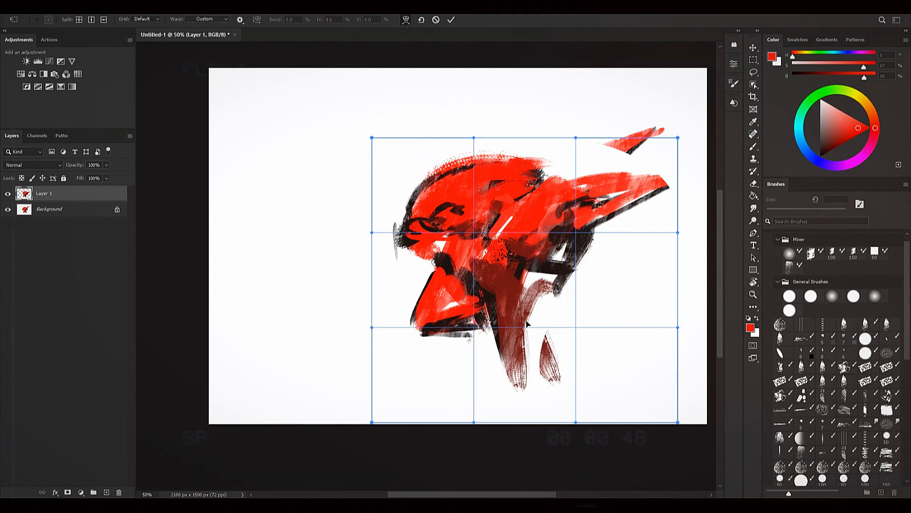
{"action": "left_click_drag", "start_coordinate": [527, 322], "coordinate": [506, 292]}
{"action": "left_click_drag", "start_coordinate": [460, 207], "coordinate": [503, 230]}
{"action": "left_click_drag", "start_coordinate": [434, 298], "coordinate": [374, 326]}
{"action": "left_click_drag", "start_coordinate": [563, 201], "coordinate": [573, 215]}
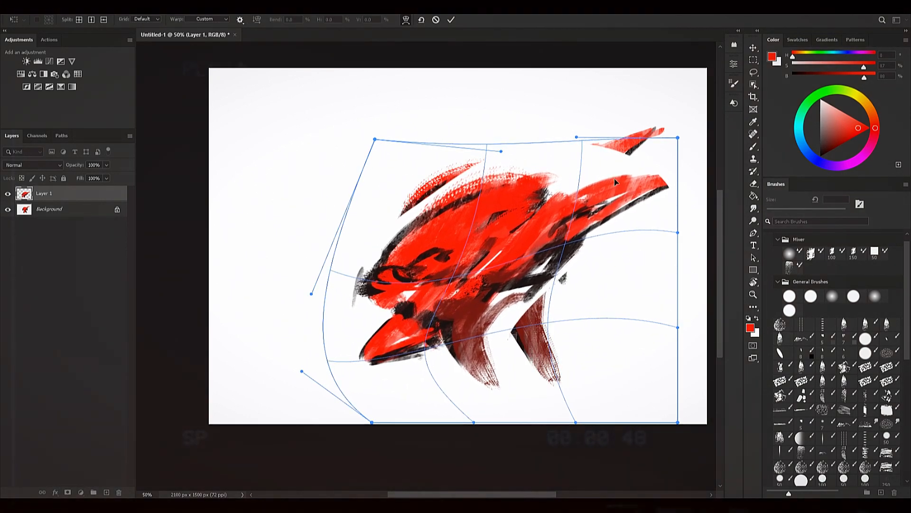
{"action": "key", "text": "Return"}
Step: Choose the Eraser, reduce its size to 50 px and undo the trial stroke along the top of the head
{"action": "key", "text": "l"}
{"action": "key", "text": "e"}
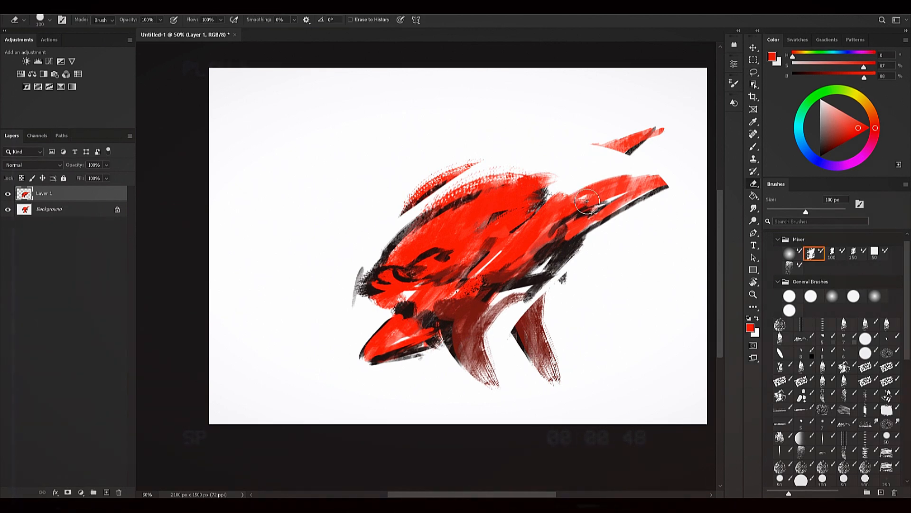
{"action": "key", "text": "bracketleft"}
{"action": "key", "text": "bracketleft"}
{"action": "key", "text": "bracketleft"}
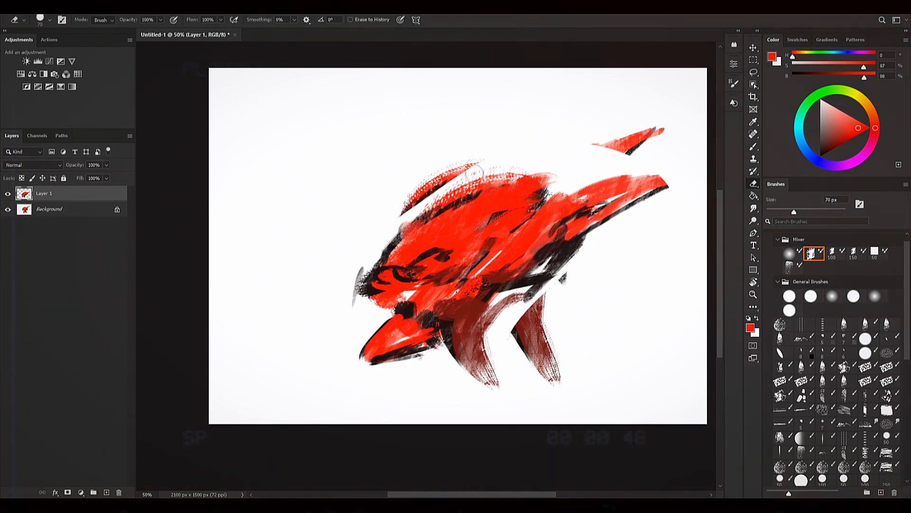
{"action": "left_click_drag", "start_coordinate": [404, 213], "coordinate": [520, 175]}
{"action": "key", "text": "ctrl+z"}
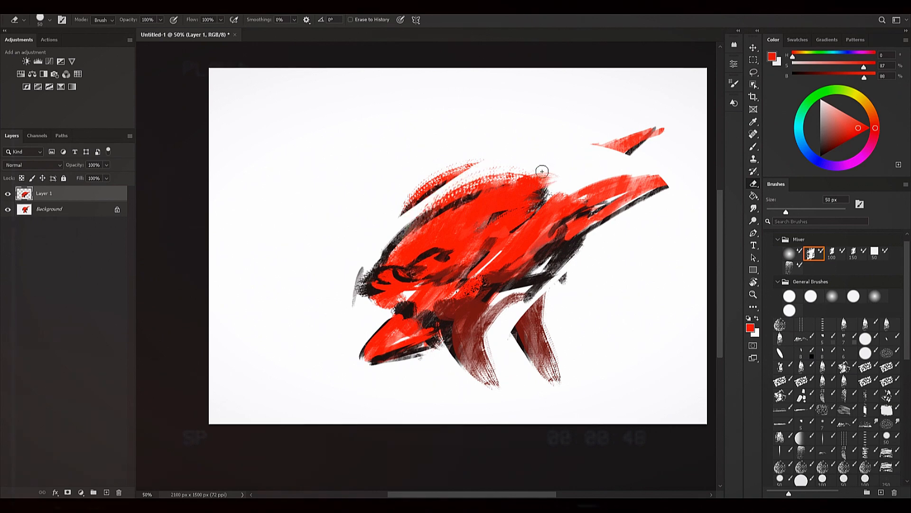
Step: Erase parts of the back of the head, the horn, the mouth and the neck on Layer 1, undoing the last stroke
{"action": "left_click_drag", "start_coordinate": [569, 167], "coordinate": [474, 216]}
{"action": "mouse_move", "coordinate": [655, 179]}
{"action": "left_mouse_down"}
{"action": "mouse_move", "coordinate": [567, 250]}
{"action": "mouse_move", "coordinate": [562, 282]}
{"action": "left_mouse_up"}
{"action": "left_click_drag", "start_coordinate": [492, 331], "coordinate": [446, 337]}
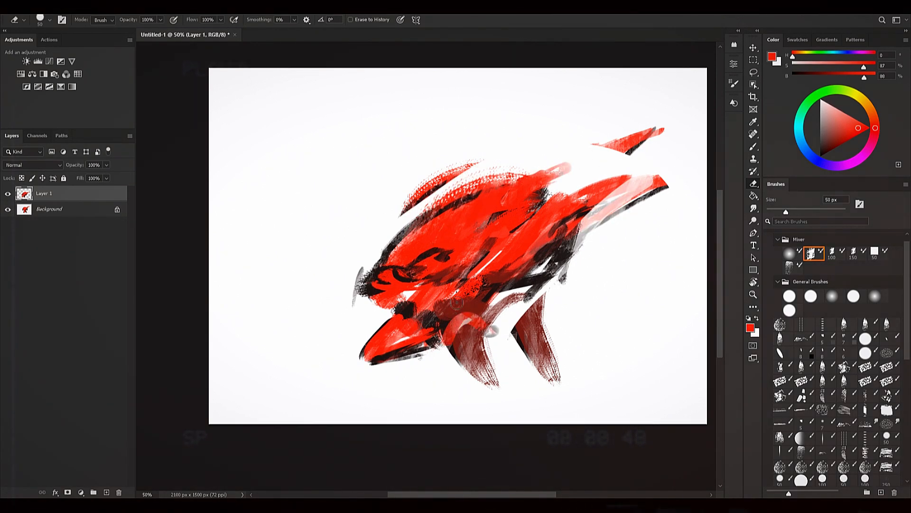
{"action": "left_click_drag", "start_coordinate": [436, 296], "coordinate": [424, 317]}
{"action": "left_click_drag", "start_coordinate": [499, 300], "coordinate": [469, 337]}
{"action": "mouse_move", "coordinate": [424, 299]}
{"action": "left_mouse_down"}
{"action": "mouse_move", "coordinate": [413, 323]}
{"action": "mouse_move", "coordinate": [426, 328]}
{"action": "left_mouse_up"}
{"action": "mouse_move", "coordinate": [512, 333]}
{"action": "left_mouse_down"}
{"action": "mouse_move", "coordinate": [458, 332]}
{"action": "mouse_move", "coordinate": [480, 358]}
{"action": "left_mouse_up"}
{"action": "left_click_drag", "start_coordinate": [479, 358], "coordinate": [487, 380]}
{"action": "left_click_drag", "start_coordinate": [623, 197], "coordinate": [647, 203]}
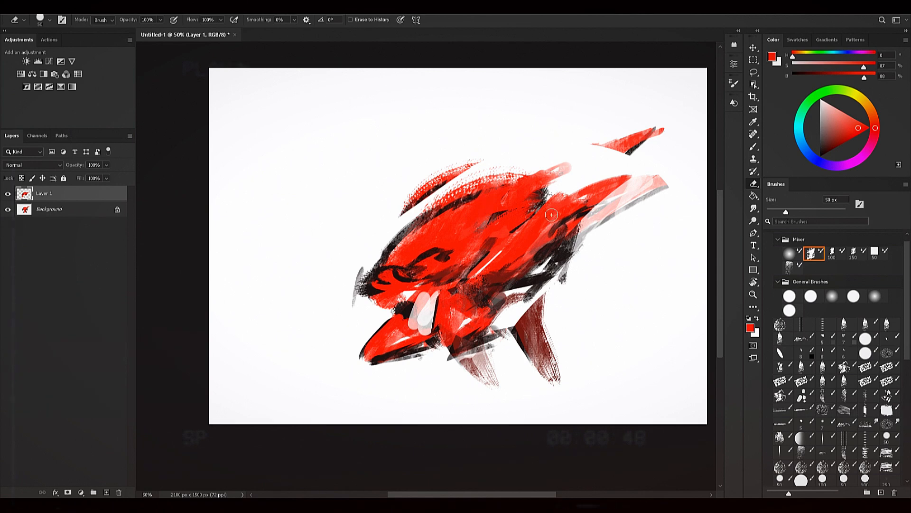
{"action": "mouse_move", "coordinate": [430, 306]}
{"action": "left_mouse_down"}
{"action": "mouse_move", "coordinate": [433, 334]}
{"action": "mouse_move", "coordinate": [457, 329]}
{"action": "mouse_move", "coordinate": [413, 318]}
{"action": "mouse_move", "coordinate": [419, 290]}
{"action": "mouse_move", "coordinate": [428, 304]}
{"action": "mouse_move", "coordinate": [445, 296]}
{"action": "mouse_move", "coordinate": [425, 328]}
{"action": "left_mouse_up"}
{"action": "key", "text": "ctrl+z"}
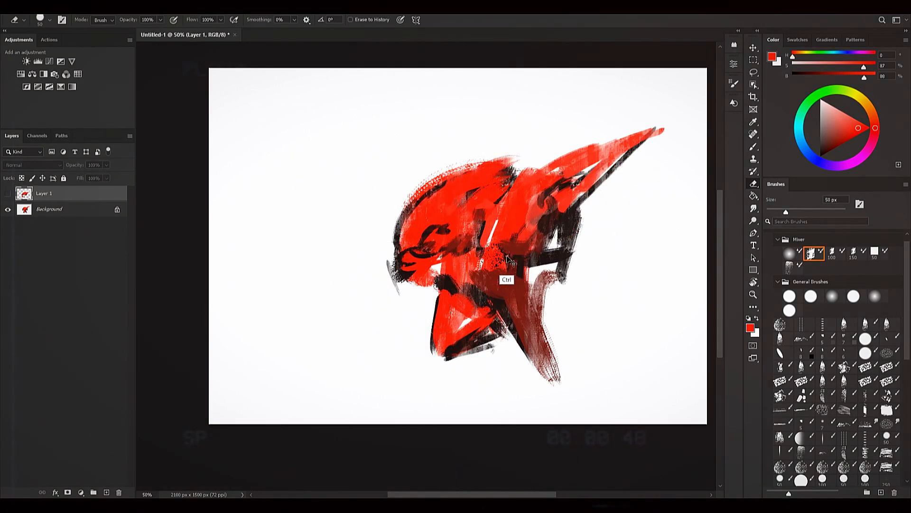
Step: Toggle the visibility of Layer 1 repeatedly to compare the warped head with the original painting
{"action": "key", "text": "ctrl+comma"}
{"action": "key", "text": "ctrl+comma"}
{"action": "key", "text": "ctrl+comma"}
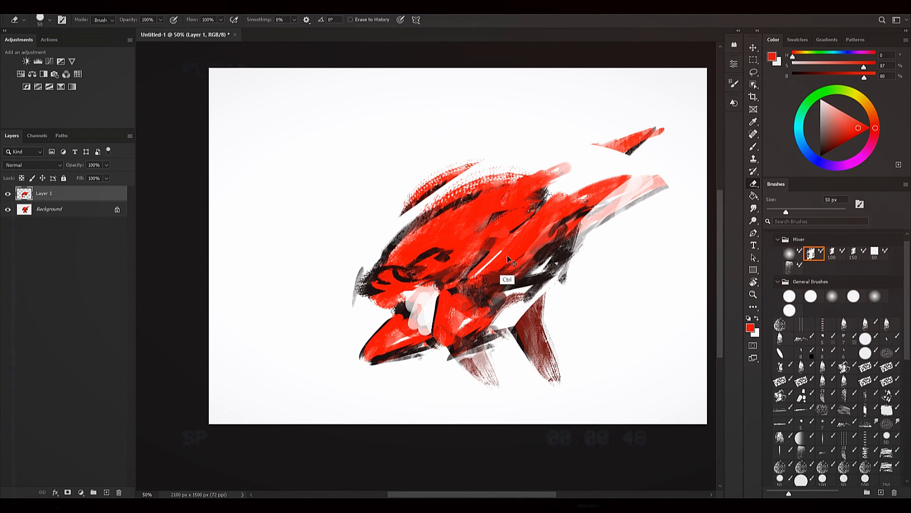
{"action": "key", "text": "ctrl+comma"}
{"action": "key", "text": "ctrl+comma"}
{"action": "key", "text": "ctrl+comma"}
{"action": "key", "text": "ctrl+comma"}
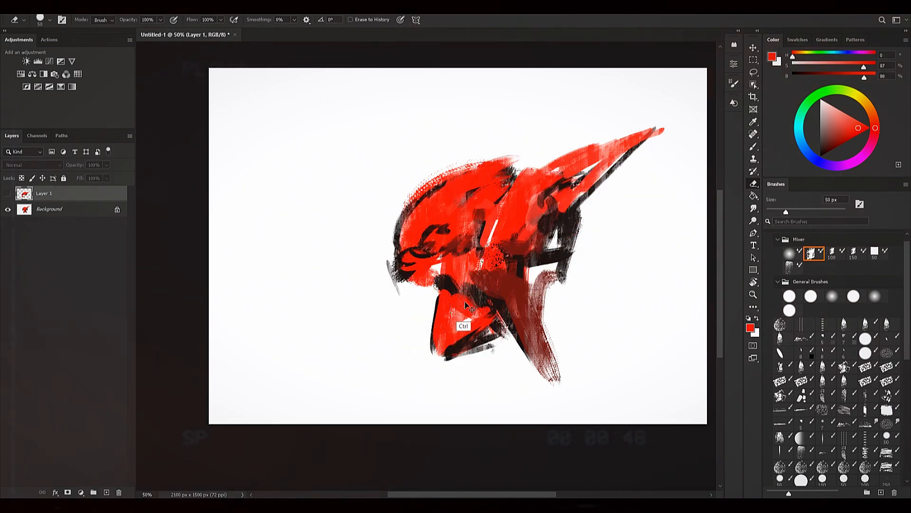
Step: Flip the canvas view horizontally to check the warped head and flip it back
{"action": "key", "text": "ctrl+h"}
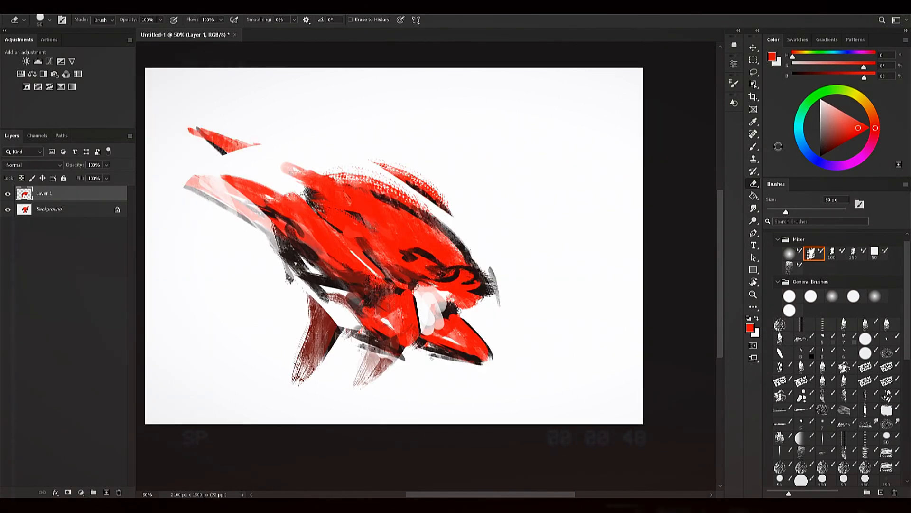
{"action": "left_click_drag", "start_coordinate": [482, 234], "coordinate": [535, 227]}
{"action": "key", "text": "ctrl+h"}
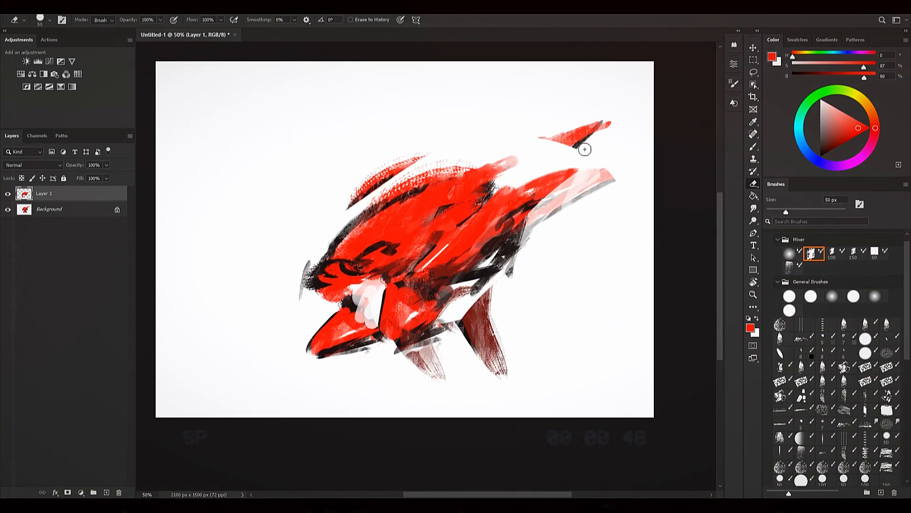
{"action": "key", "text": "l"}
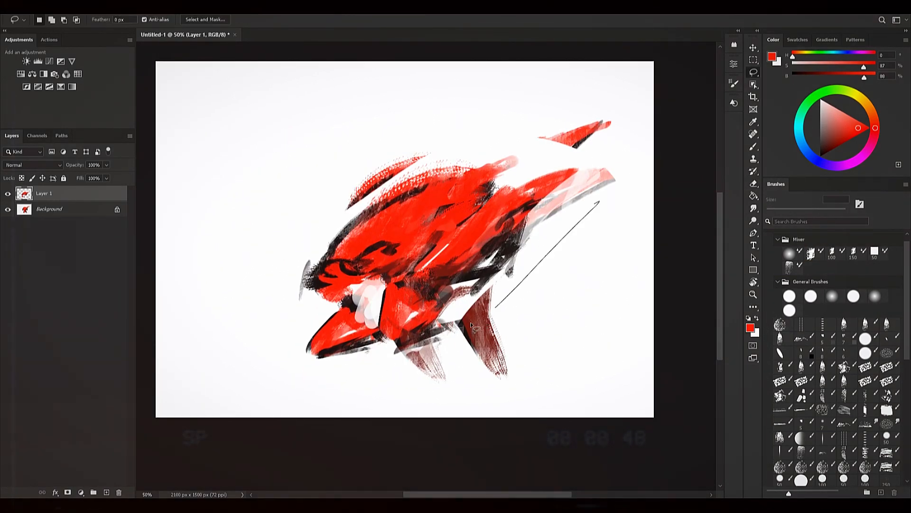
{"action": "mouse_move", "coordinate": [355, 215]}
{"action": "left_mouse_down"}
{"action": "mouse_move", "coordinate": [346, 288]}
{"action": "mouse_move", "coordinate": [573, 204]}
{"action": "mouse_move", "coordinate": [433, 172]}
{"action": "left_mouse_up"}
{"action": "mouse_move", "coordinate": [462, 218]}
{"action": "left_mouse_down"}
{"action": "mouse_move", "coordinate": [482, 232]}
{"action": "mouse_move", "coordinate": [511, 210]}
{"action": "left_mouse_up"}
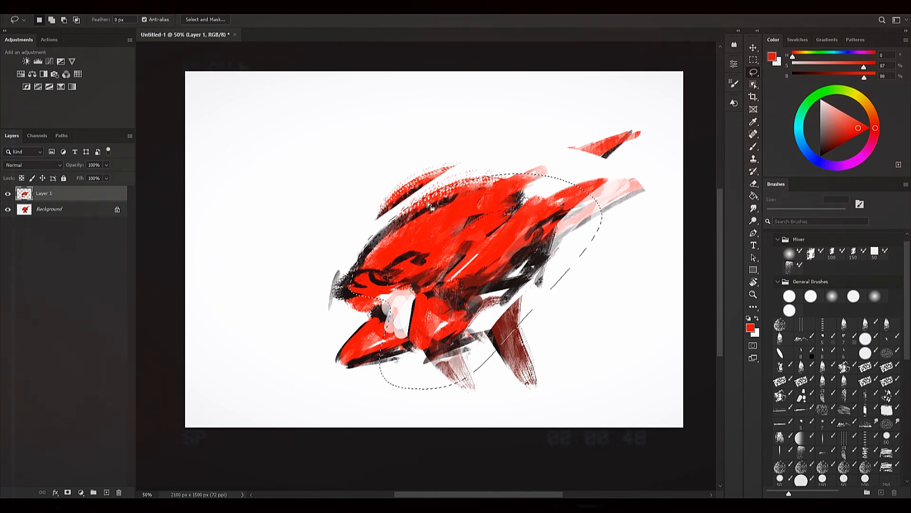
{"action": "key", "text": "ctrl+d"}
{"action": "left_click_drag", "start_coordinate": [359, 300], "coordinate": [331, 356]}
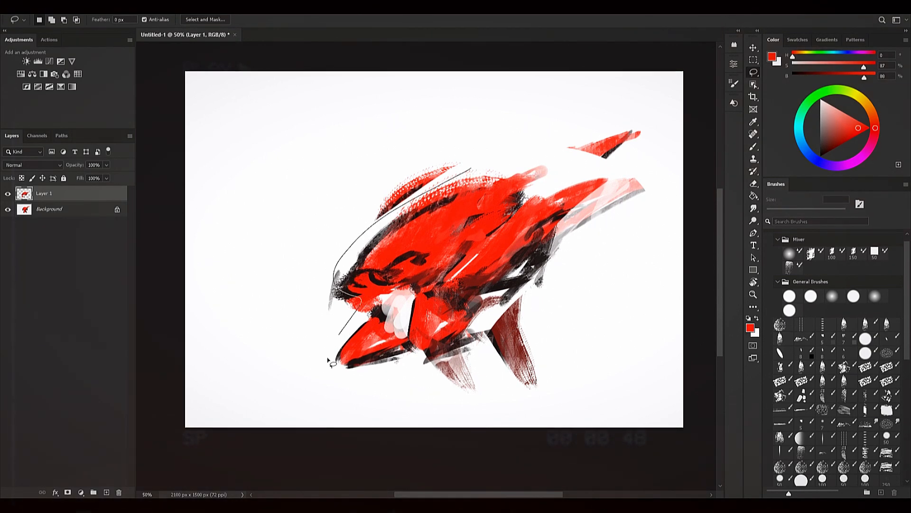
{"action": "left_click_drag", "start_coordinate": [551, 173], "coordinate": [498, 163]}
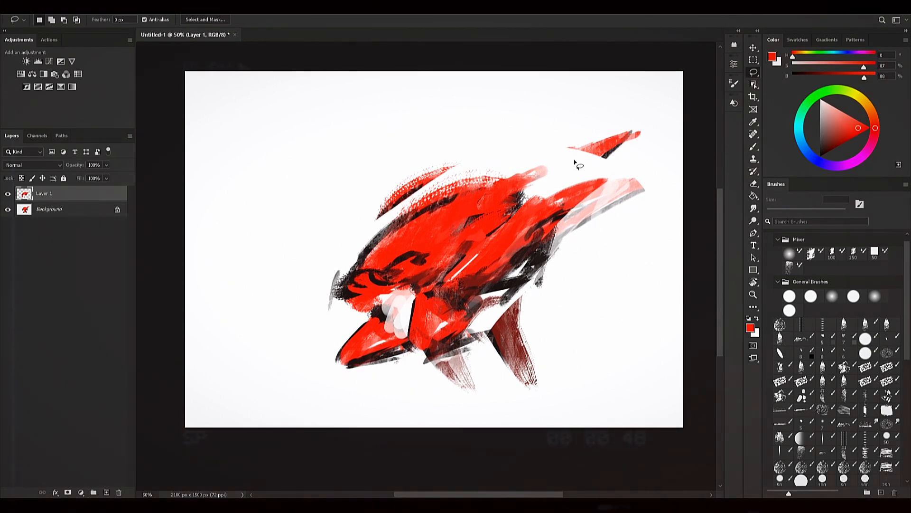
Step: Lasso the upper head and base of the horn on Layer 1 and add a new layer above it
{"action": "left_click_drag", "start_coordinate": [582, 157], "coordinate": [587, 222]}
{"action": "left_click", "coordinate": [447, 192]}
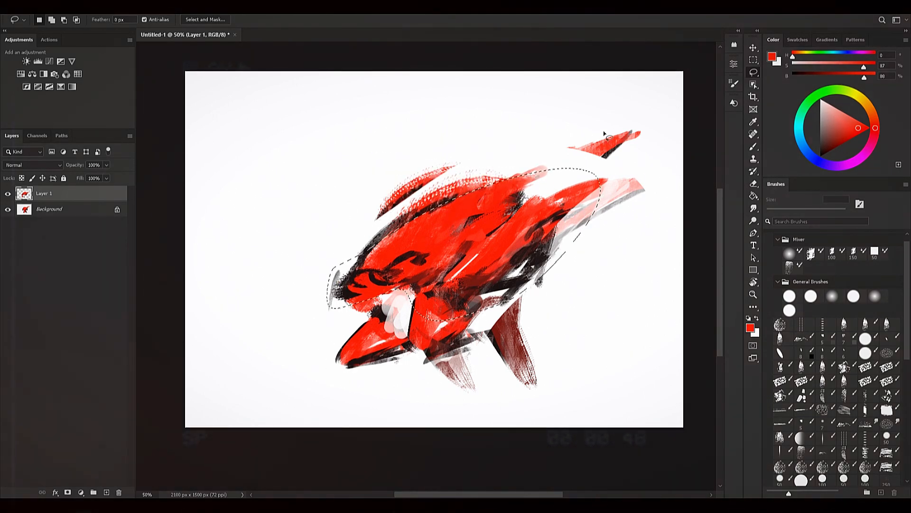
{"action": "key", "text": "ctrl+j"}
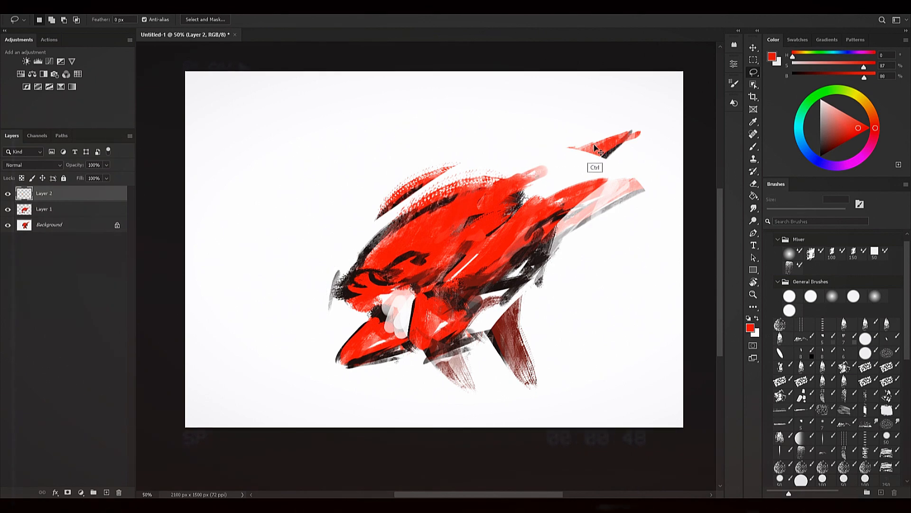
Step: Free-transform the lassoed head copy on Layer 2 and flip it horizontally
{"action": "key", "text": "ctrl+t"}
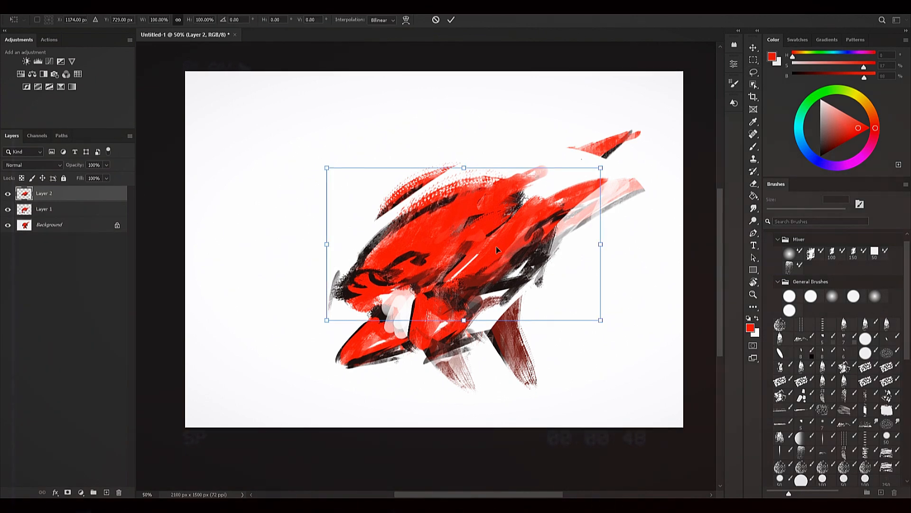
{"action": "right_click", "coordinate": [497, 247]}
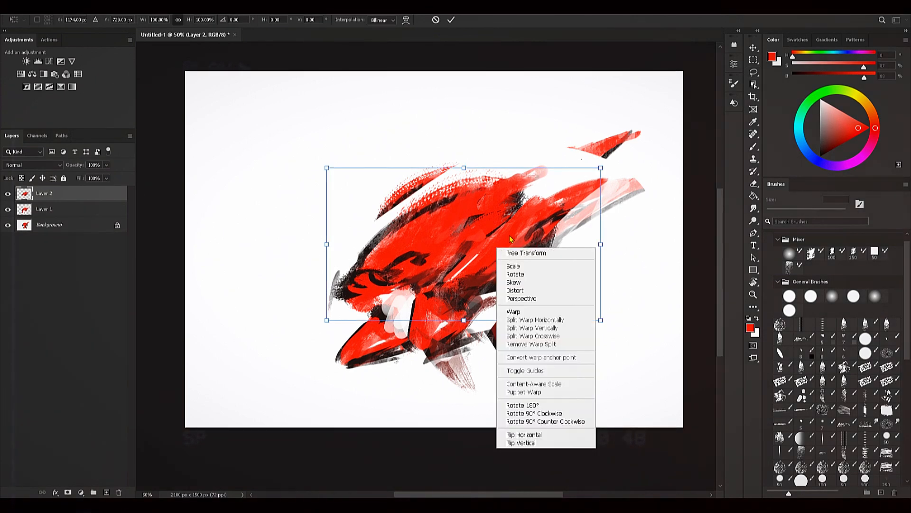
{"action": "left_click", "coordinate": [541, 434]}
{"action": "right_click", "coordinate": [534, 251]}
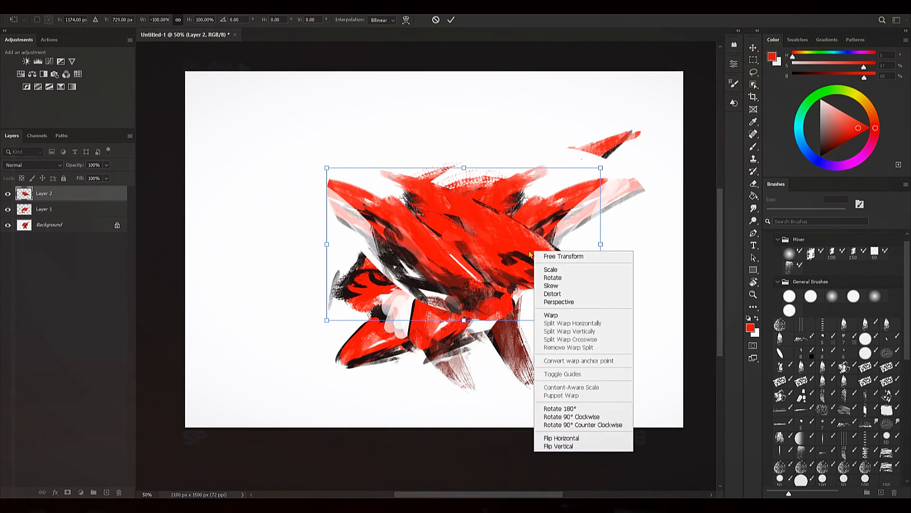
{"action": "right_click", "coordinate": [514, 260]}
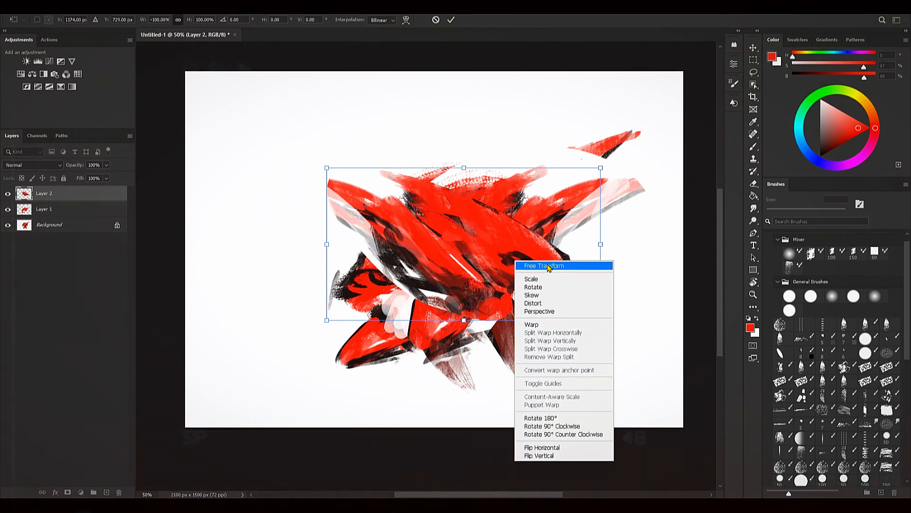
{"action": "left_click", "coordinate": [544, 265]}
Step: Rotate and reposition the flipped copy so it stands steeply at the back of the head below the horn, and apply the transform
{"action": "left_click_drag", "start_coordinate": [612, 151], "coordinate": [428, 92]}
{"action": "left_click_drag", "start_coordinate": [499, 228], "coordinate": [494, 208]}
{"action": "left_click_drag", "start_coordinate": [586, 171], "coordinate": [329, 219]}
{"action": "left_click_drag", "start_coordinate": [501, 209], "coordinate": [526, 260]}
{"action": "left_click_drag", "start_coordinate": [610, 202], "coordinate": [516, 234]}
{"action": "left_click_drag", "start_coordinate": [462, 281], "coordinate": [527, 261]}
{"action": "left_click_drag", "start_coordinate": [569, 207], "coordinate": [530, 187]}
{"action": "left_click_drag", "start_coordinate": [525, 243], "coordinate": [541, 215]}
{"action": "left_click_drag", "start_coordinate": [597, 207], "coordinate": [554, 209]}
{"action": "left_click_drag", "start_coordinate": [565, 169], "coordinate": [588, 151]}
{"action": "key", "text": "Return"}
Step: Erase the upper tip and inner edge of the Layer 2 copy to blend it into the head, undoing one stroke
{"action": "key", "text": "l"}
{"action": "key", "text": "e"}
{"action": "key", "text": "bracketright"}
{"action": "key", "text": "bracketright"}
{"action": "left_click_drag", "start_coordinate": [519, 186], "coordinate": [485, 240]}
{"action": "key", "text": "bracketright"}
{"action": "key", "text": "bracketright"}
{"action": "left_click_drag", "start_coordinate": [564, 149], "coordinate": [539, 180]}
{"action": "key", "text": "bracketleft"}
{"action": "key", "text": "bracketleft"}
{"action": "key", "text": "ctrl+z"}
{"action": "key", "text": "bracketleft"}
{"action": "key", "text": "bracketleft"}
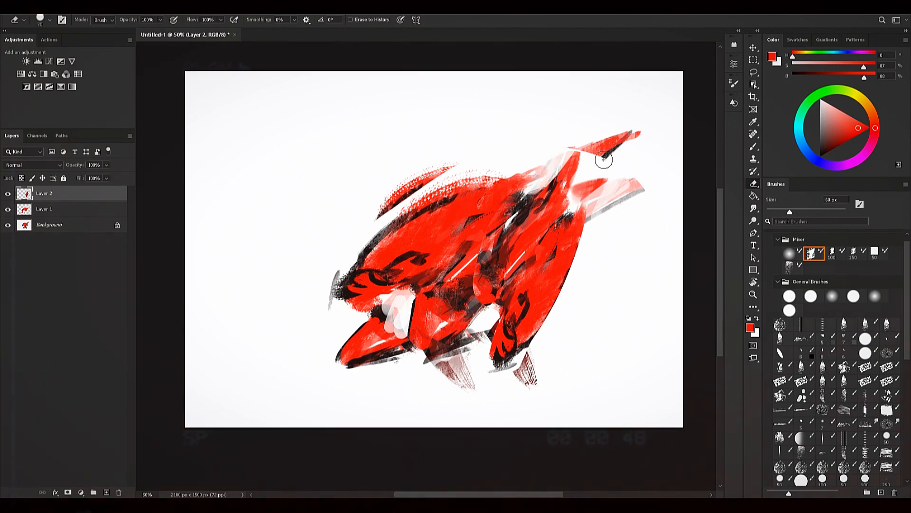
{"action": "key", "text": "bracketright"}
{"action": "mouse_move", "coordinate": [594, 167]}
{"action": "left_mouse_down"}
{"action": "mouse_move", "coordinate": [591, 157]}
{"action": "mouse_move", "coordinate": [608, 150]}
{"action": "left_mouse_up"}
Step: Add a new layer above Layer 2 and paint dark strokes across the pale mouth gap
{"action": "key", "text": "b"}
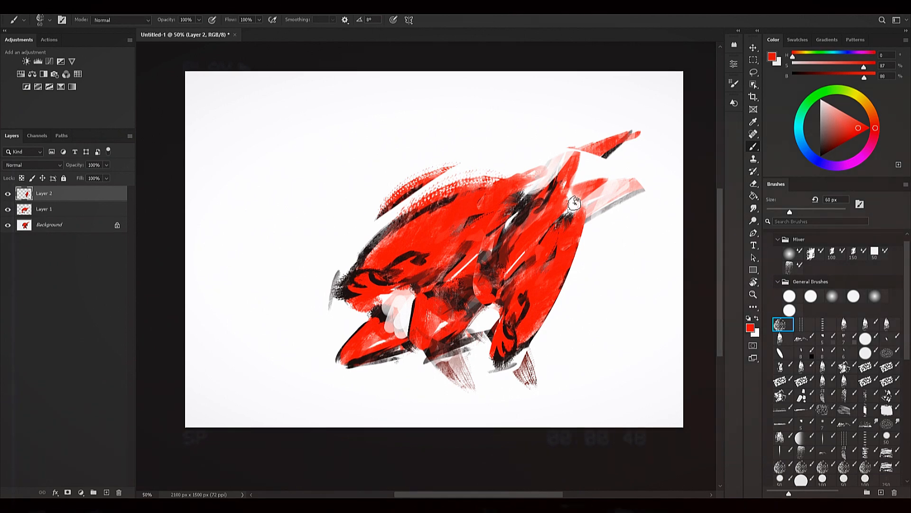
{"action": "key", "text": "ctrl+shift+alt+n"}
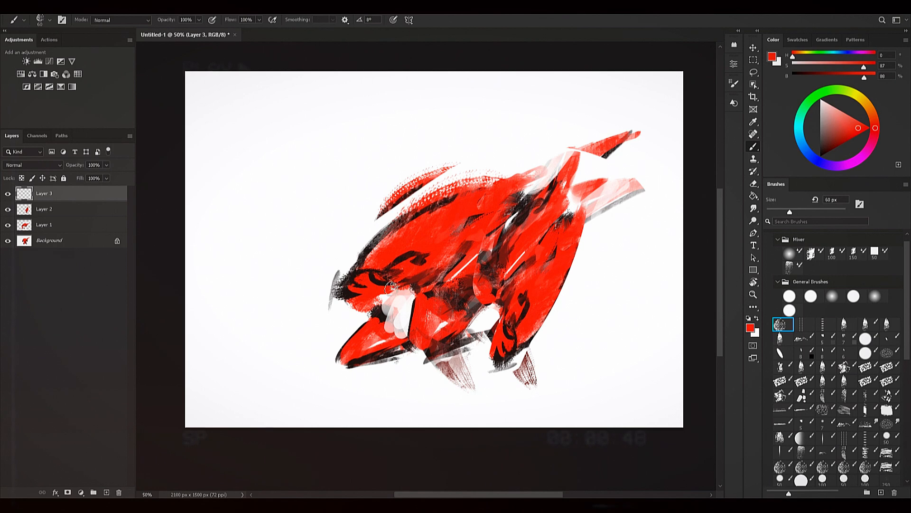
{"action": "left_click", "coordinate": [410, 247], "text": "alt"}
{"action": "left_click_drag", "start_coordinate": [399, 330], "coordinate": [412, 291]}
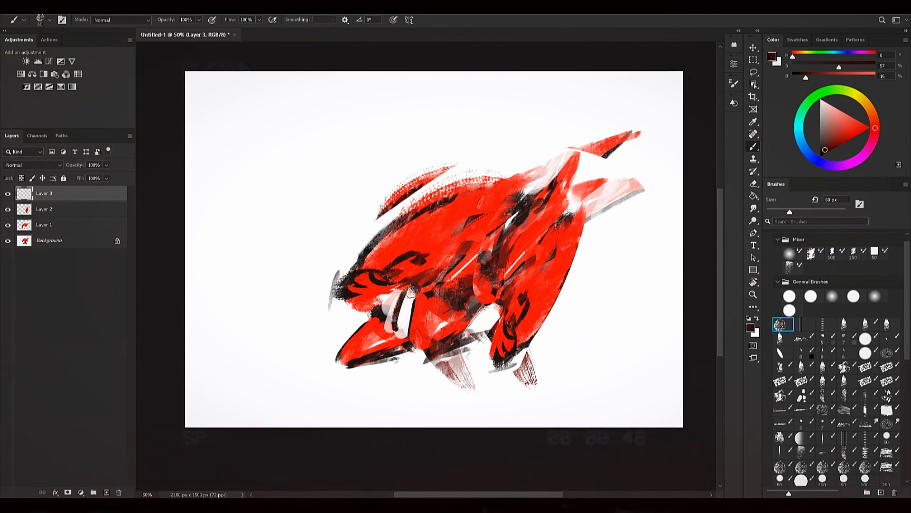
Step: Cover the pale mouth gap and part of the dark jaw area with sampled red strokes on Layer 3
{"action": "left_click", "coordinate": [379, 319], "text": "alt"}
{"action": "key", "text": "bracketright"}
{"action": "key", "text": "bracketright"}
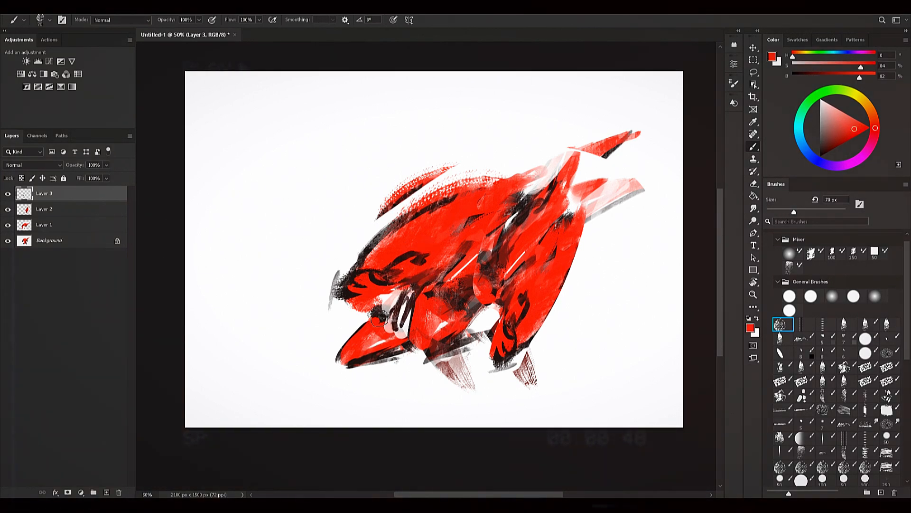
{"action": "left_click", "coordinate": [465, 257], "text": "alt"}
{"action": "left_click_drag", "start_coordinate": [388, 318], "coordinate": [417, 295]}
{"action": "key", "text": "bracketright"}
{"action": "key", "text": "bracketright"}
{"action": "left_click", "coordinate": [383, 330], "text": "alt"}
{"action": "mouse_move", "coordinate": [383, 329]}
{"action": "left_mouse_down"}
{"action": "mouse_move", "coordinate": [385, 299]}
{"action": "mouse_move", "coordinate": [385, 322]}
{"action": "mouse_move", "coordinate": [399, 328]}
{"action": "mouse_move", "coordinate": [387, 324]}
{"action": "mouse_move", "coordinate": [417, 284]}
{"action": "left_mouse_up"}
{"action": "key", "text": "bracketright"}
{"action": "key", "text": "bracketright"}
{"action": "key", "text": "bracketleft"}
{"action": "key", "text": "bracketleft"}
{"action": "key", "text": "bracketleft"}
{"action": "key", "text": "bracketleft"}
{"action": "key", "text": "bracketleft"}
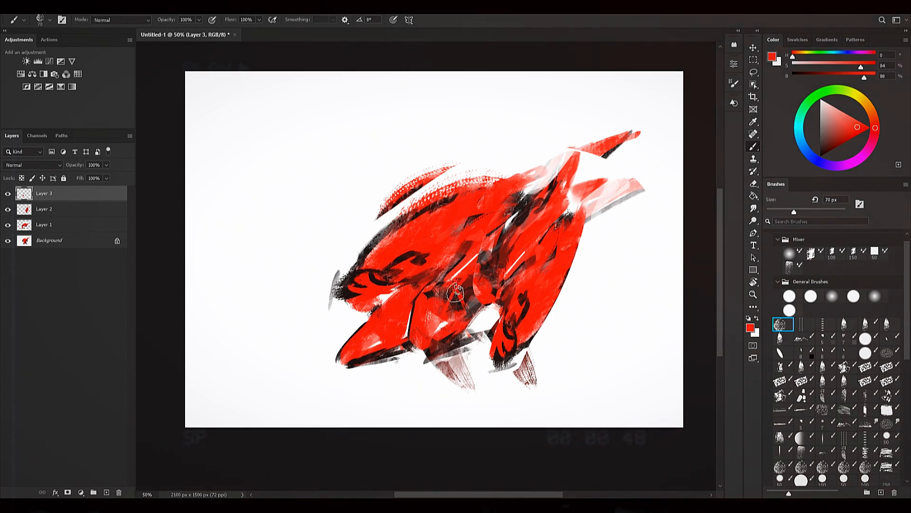
{"action": "key", "text": "bracketright"}
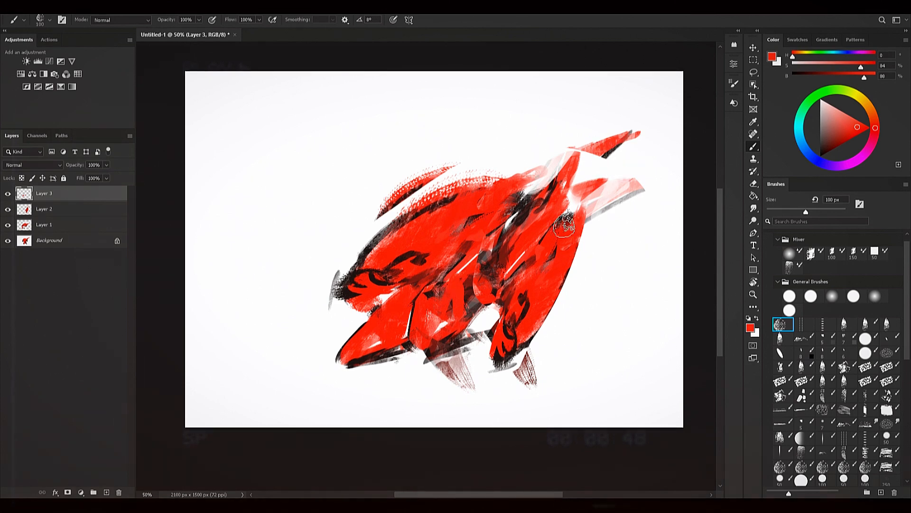
Step: Sample dark reds and dab small shadow marks onto the steep form behind the head with a smaller brush
{"action": "left_click", "coordinate": [531, 259], "text": "alt"}
{"action": "key", "text": "bracketleft"}
{"action": "key", "text": "bracketleft"}
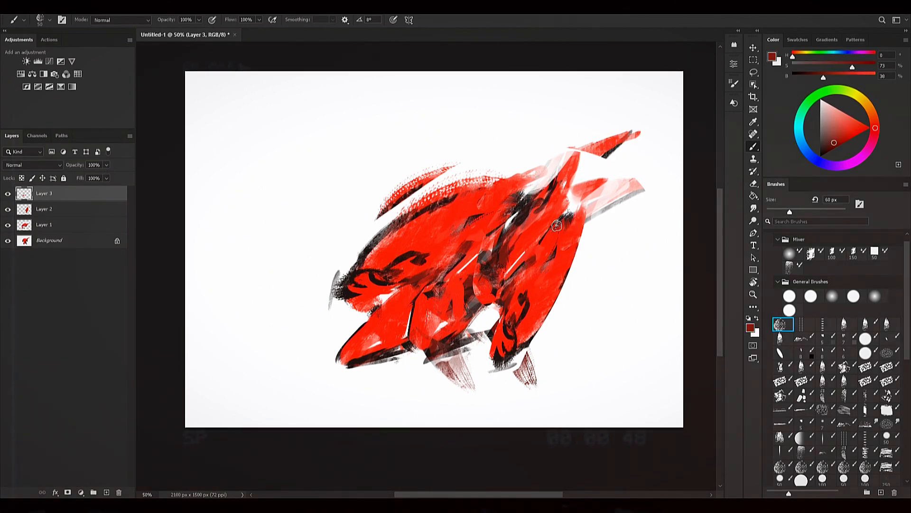
{"action": "left_click", "coordinate": [539, 255], "text": "alt"}
{"action": "key", "text": "bracketleft"}
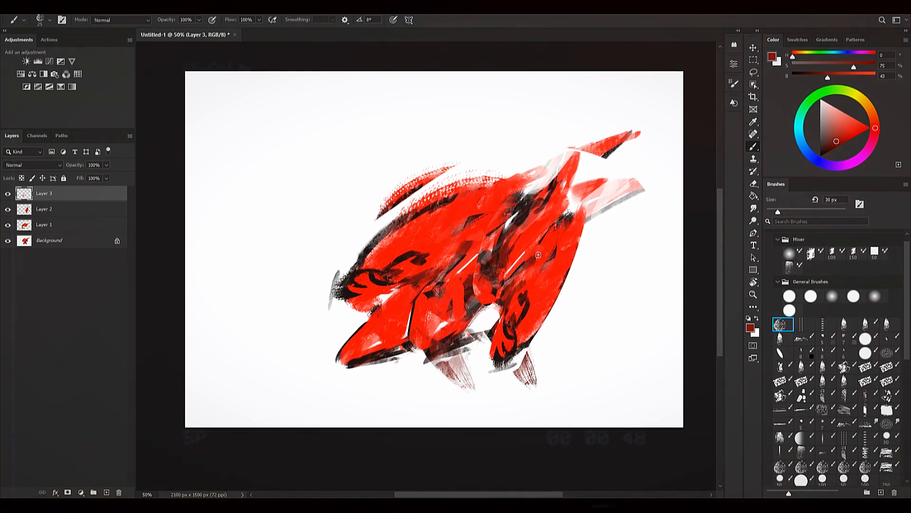
{"action": "left_click", "coordinate": [529, 301], "text": "alt"}
{"action": "key", "text": "bracketright"}
{"action": "key", "text": "bracketright"}
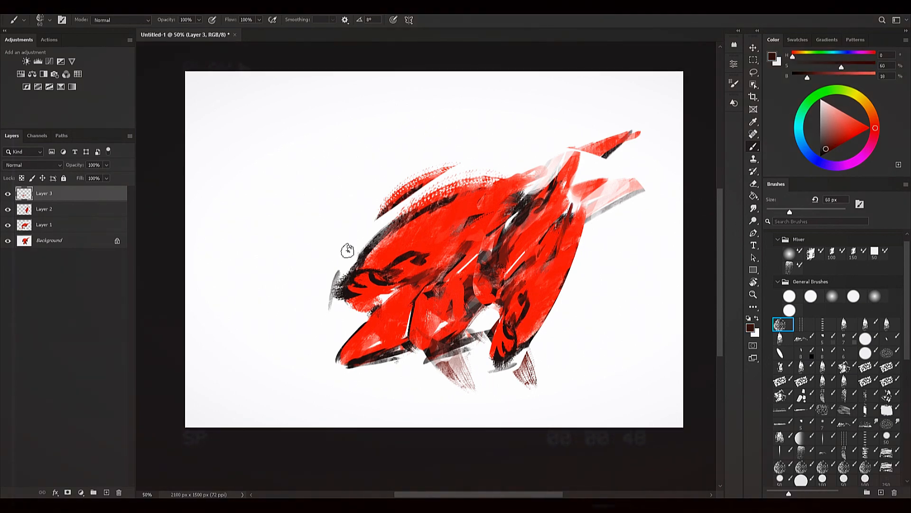
Step: Sample near-black and paint dark strokes across the back of the head and along the base of the horn
{"action": "key", "text": "bracketright"}
{"action": "key", "text": "bracketright"}
{"action": "key", "text": "bracketright"}
{"action": "left_click", "coordinate": [520, 230], "text": "alt"}
{"action": "key", "text": "bracketleft"}
{"action": "key", "text": "bracketleft"}
{"action": "key", "text": "bracketleft"}
{"action": "key", "text": "bracketleft"}
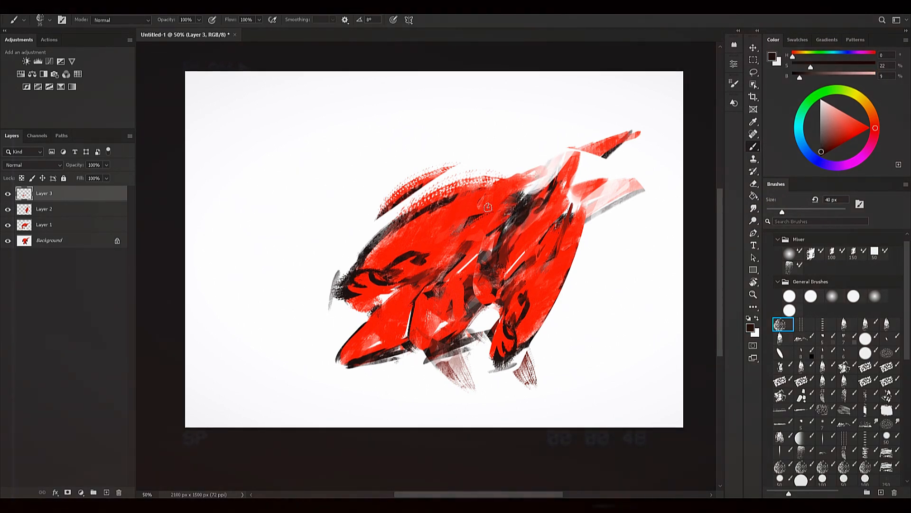
{"action": "key", "text": "bracketright"}
{"action": "key", "text": "bracketright"}
{"action": "key", "text": "bracketright"}
{"action": "key", "text": "bracketright"}
{"action": "left_click_drag", "start_coordinate": [555, 149], "coordinate": [522, 189]}
{"action": "key", "text": "bracketright"}
{"action": "key", "text": "bracketright"}
{"action": "key", "text": "bracketright"}
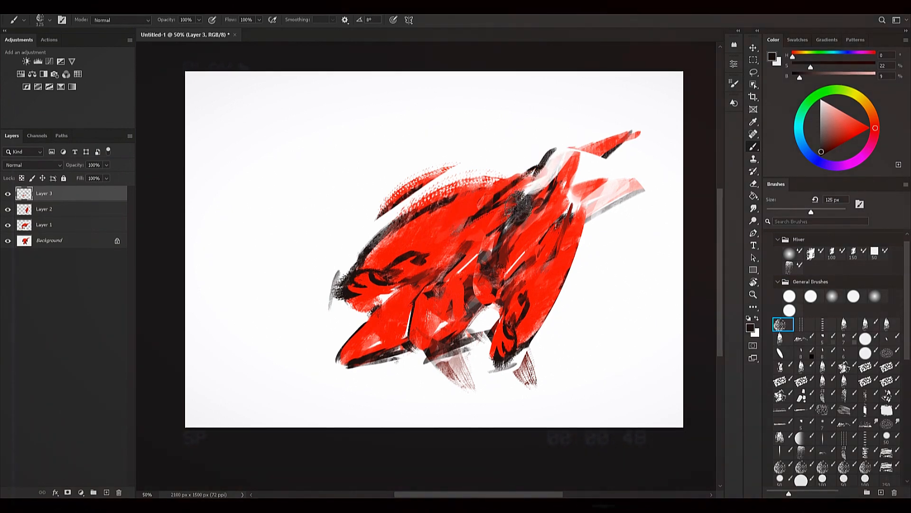
Step: Sample red and paint loose strokes above the back of the head and around the base of the horn
{"action": "left_click", "coordinate": [430, 237], "text": "alt"}
{"action": "key", "text": "bracketright"}
{"action": "left_click_drag", "start_coordinate": [505, 161], "coordinate": [564, 174]}
{"action": "key", "text": "bracketleft"}
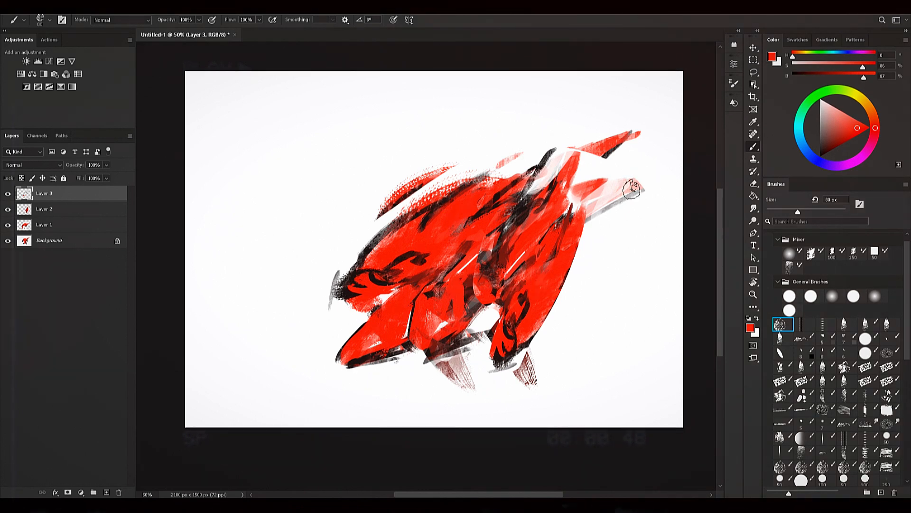
{"action": "key", "text": "bracketleft"}
{"action": "key", "text": "bracketleft"}
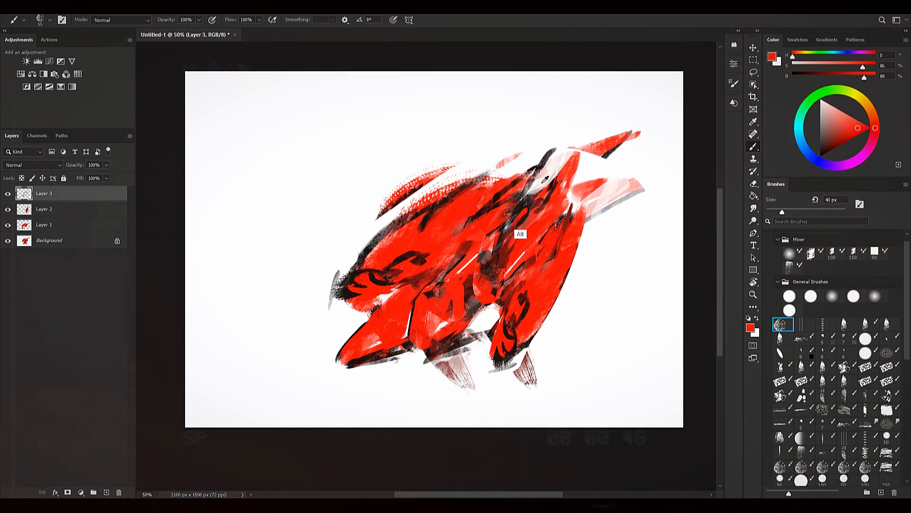
{"action": "key", "text": "bracketright"}
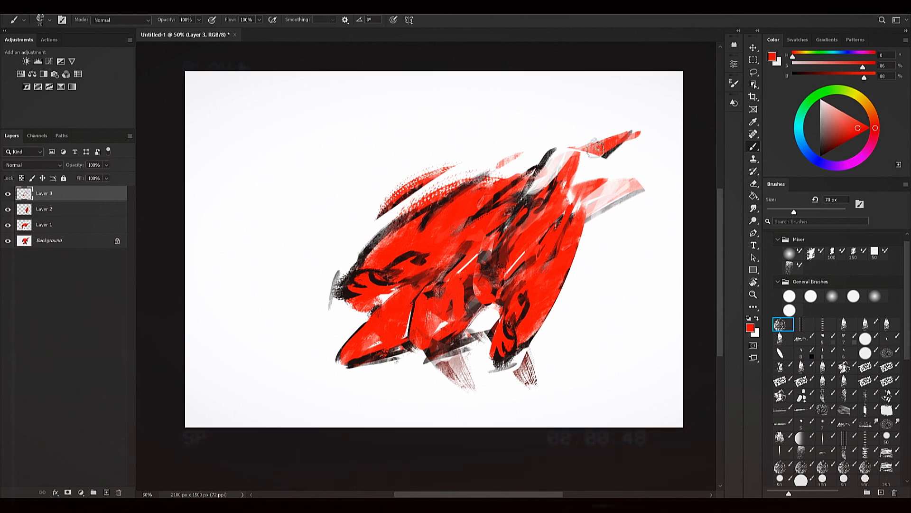
Step: Paint a solid dark brown patch on the back of the head and resample red with a 45 px brush
{"action": "left_click", "coordinate": [456, 216], "text": "alt"}
{"action": "key", "text": "bracketright"}
{"action": "key", "text": "bracketright"}
{"action": "left_click_drag", "start_coordinate": [500, 212], "coordinate": [510, 202]}
{"action": "left_click", "coordinate": [433, 247], "text": "alt"}
{"action": "key", "text": "bracketleft"}
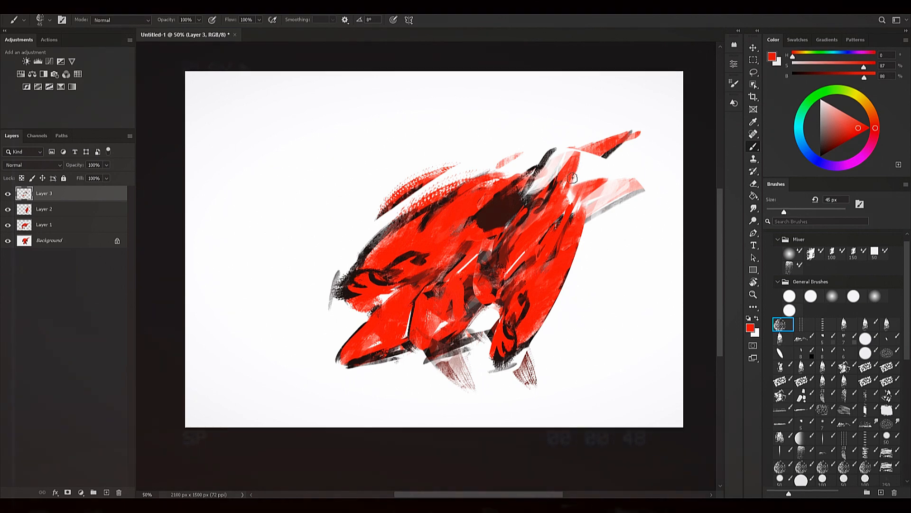
{"action": "mouse_move", "coordinate": [593, 216]}
{"action": "left_mouse_down"}
{"action": "mouse_move", "coordinate": [489, 285]}
{"action": "mouse_move", "coordinate": [342, 299]}
{"action": "mouse_move", "coordinate": [522, 153]}
{"action": "left_mouse_up"}
{"action": "key", "text": "ctrl+z"}
{"action": "left_click_drag", "start_coordinate": [593, 216], "coordinate": [490, 312]}
{"action": "key", "text": "ctrl+z"}
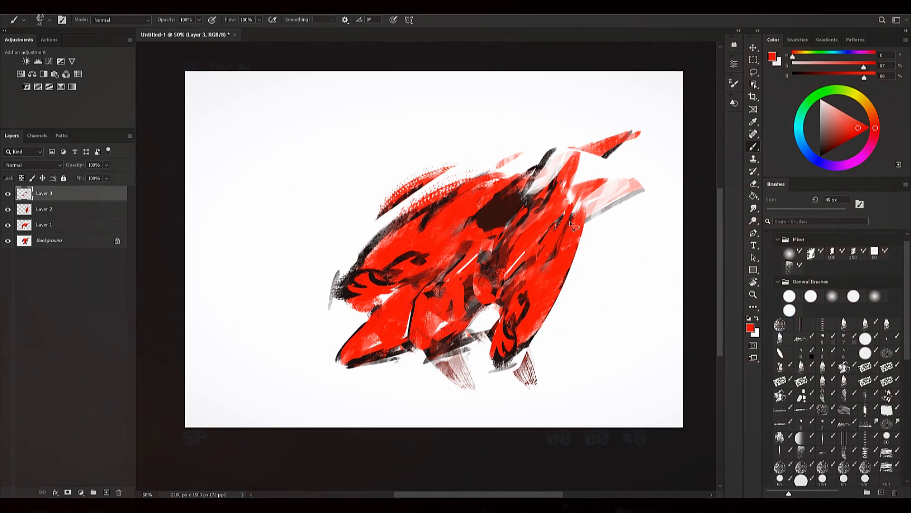
Step: Lasso the upper head together with the steep form behind it and paste a merged copy onto a new layer
{"action": "key", "text": "l"}
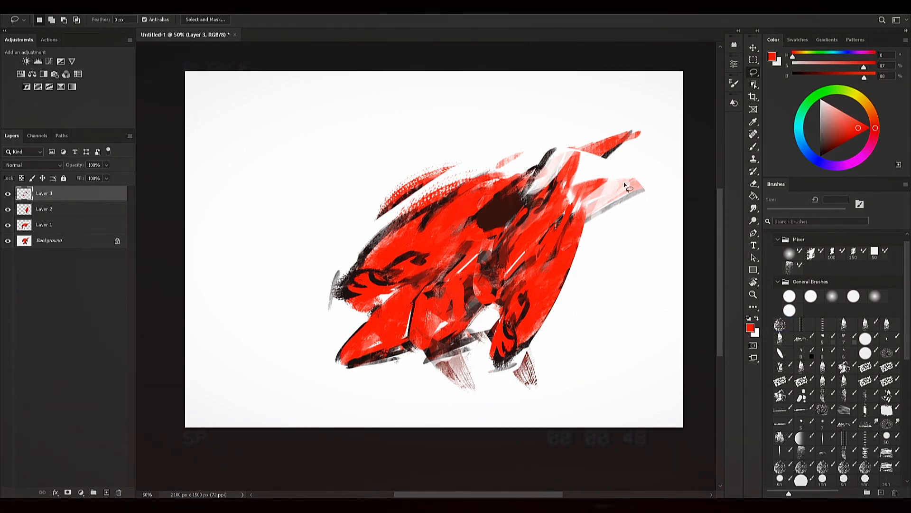
{"action": "mouse_move", "coordinate": [595, 214]}
{"action": "left_mouse_down"}
{"action": "mouse_move", "coordinate": [543, 357]}
{"action": "mouse_move", "coordinate": [485, 337]}
{"action": "left_mouse_up"}
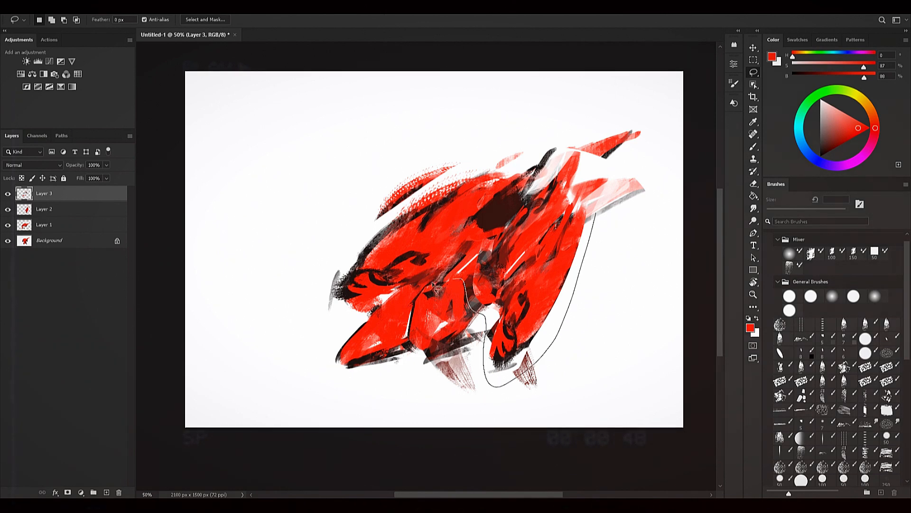
{"action": "left_click_drag", "start_coordinate": [408, 204], "coordinate": [606, 199]}
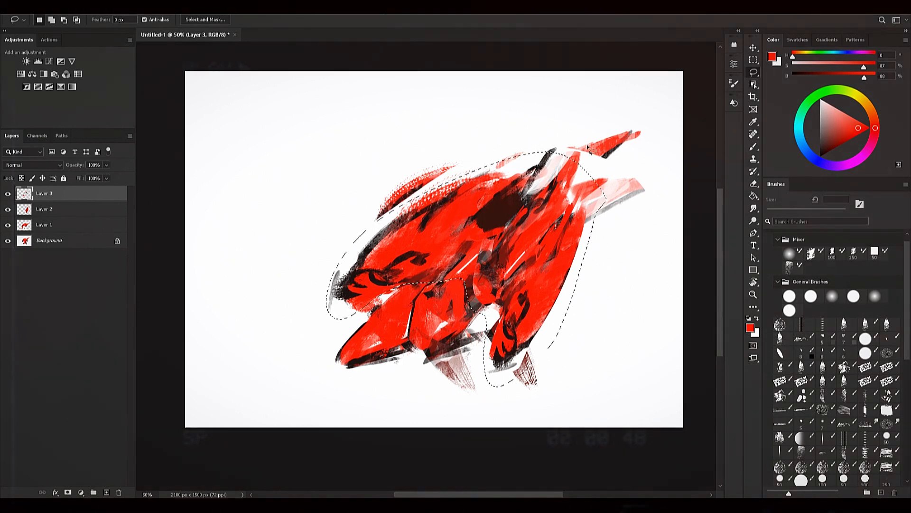
{"action": "key", "text": "ctrl+shift+c"}
{"action": "key", "text": "ctrl+v"}
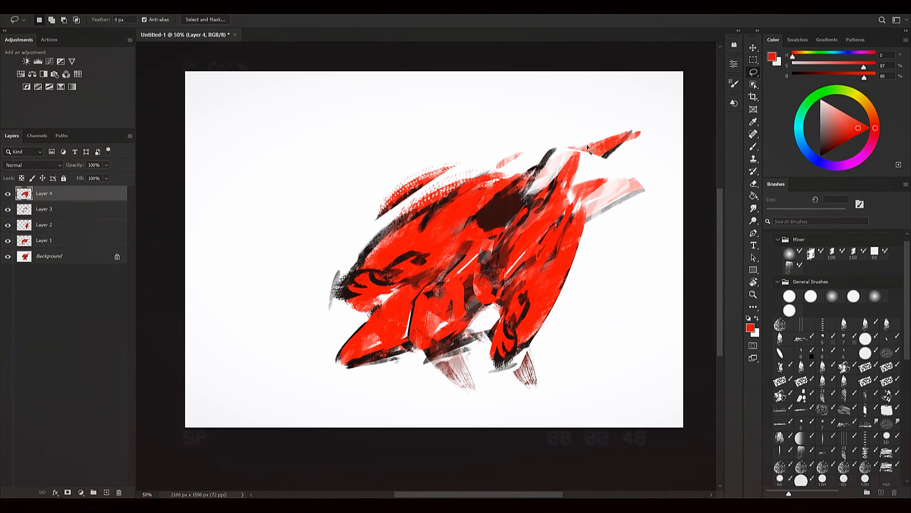
Step: Free-transform the Layer 4 copy, rotating it clockwise by about 24.25° and moving it up over the original head
{"action": "key", "text": "ctrl+t"}
{"action": "left_click_drag", "start_coordinate": [612, 142], "coordinate": [628, 261]}
{"action": "left_click_drag", "start_coordinate": [491, 255], "coordinate": [516, 189]}
{"action": "left_click_drag", "start_coordinate": [640, 195], "coordinate": [565, 326]}
{"action": "left_click_drag", "start_coordinate": [631, 161], "coordinate": [576, 135]}
{"action": "left_click_drag", "start_coordinate": [528, 175], "coordinate": [488, 203]}
{"action": "left_click_drag", "start_coordinate": [590, 165], "coordinate": [551, 109]}
Step: Skew the rotated copy along its lower edge and move it up toward the horn
{"action": "right_click", "coordinate": [496, 235]}
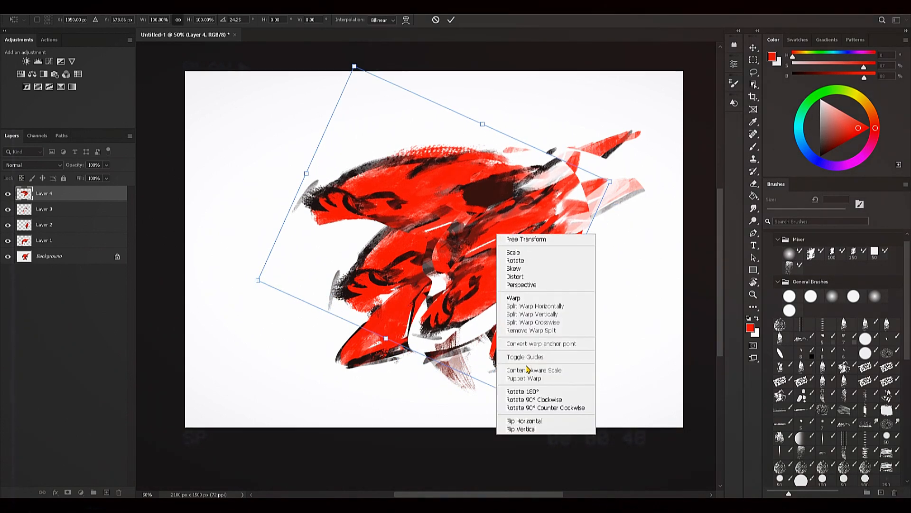
{"action": "left_click", "coordinate": [533, 268]}
{"action": "left_click_drag", "start_coordinate": [491, 407], "coordinate": [349, 409]}
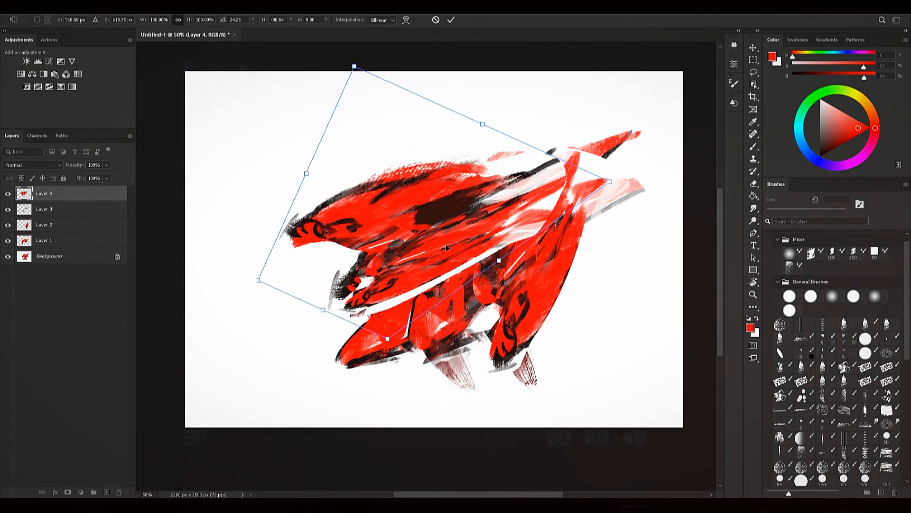
{"action": "left_click_drag", "start_coordinate": [441, 251], "coordinate": [520, 226]}
{"action": "left_click_drag", "start_coordinate": [649, 138], "coordinate": [560, 168]}
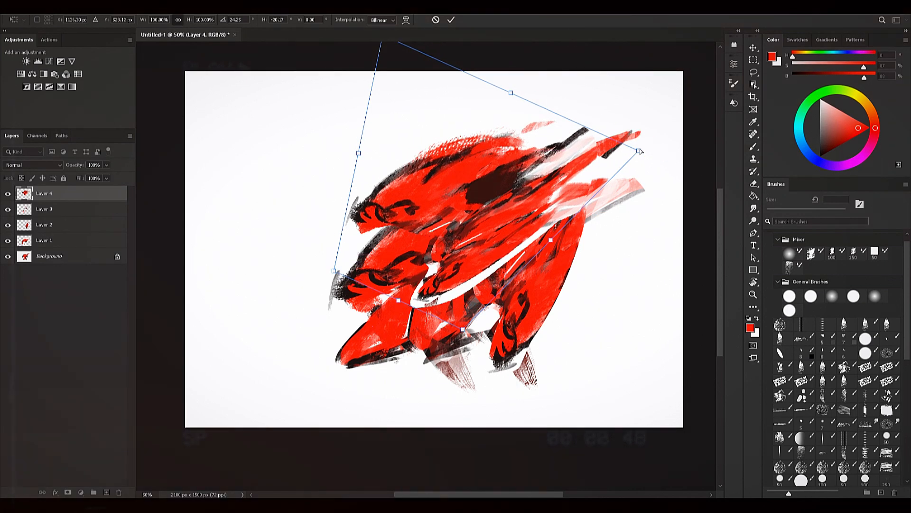
Step: Switch back to Free Transform, adjust the copy's angle and position near the horn, and apply the transform
{"action": "right_click", "coordinate": [528, 174]}
{"action": "left_click", "coordinate": [546, 179]}
{"action": "left_click_drag", "start_coordinate": [646, 145], "coordinate": [658, 178]}
{"action": "left_click_drag", "start_coordinate": [566, 183], "coordinate": [578, 190]}
{"action": "key", "text": "Return"}
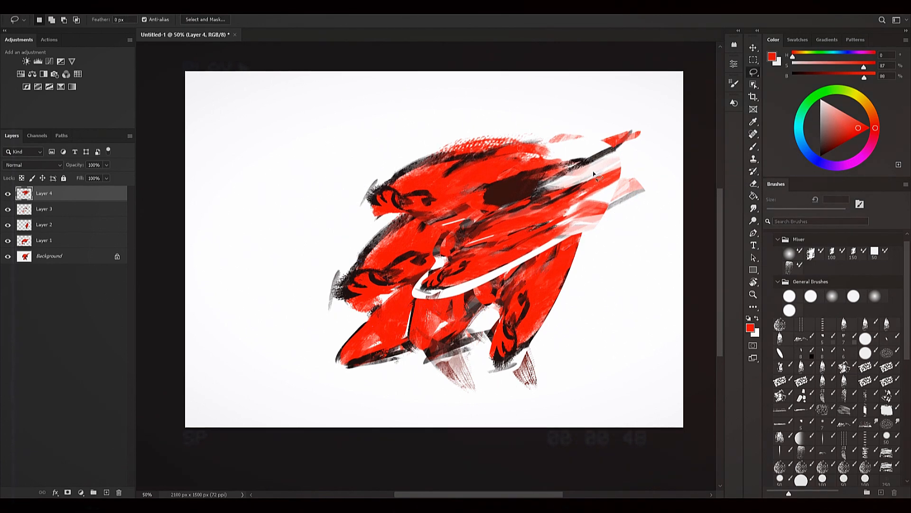
Step: Erase the lower part of the Layer 4 copy so only its upper head remains above the original one
{"action": "key", "text": "e"}
{"action": "key", "text": "bracketright"}
{"action": "key", "text": "bracketright"}
{"action": "key", "text": "bracketright"}
{"action": "mouse_move", "coordinate": [428, 287]}
{"action": "left_mouse_down"}
{"action": "mouse_move", "coordinate": [453, 276]}
{"action": "mouse_move", "coordinate": [439, 267]}
{"action": "left_mouse_up"}
{"action": "mouse_move", "coordinate": [575, 219]}
{"action": "left_mouse_down"}
{"action": "mouse_move", "coordinate": [458, 273]}
{"action": "mouse_move", "coordinate": [429, 299]}
{"action": "mouse_move", "coordinate": [467, 249]}
{"action": "left_mouse_up"}
{"action": "key", "text": "bracketleft"}
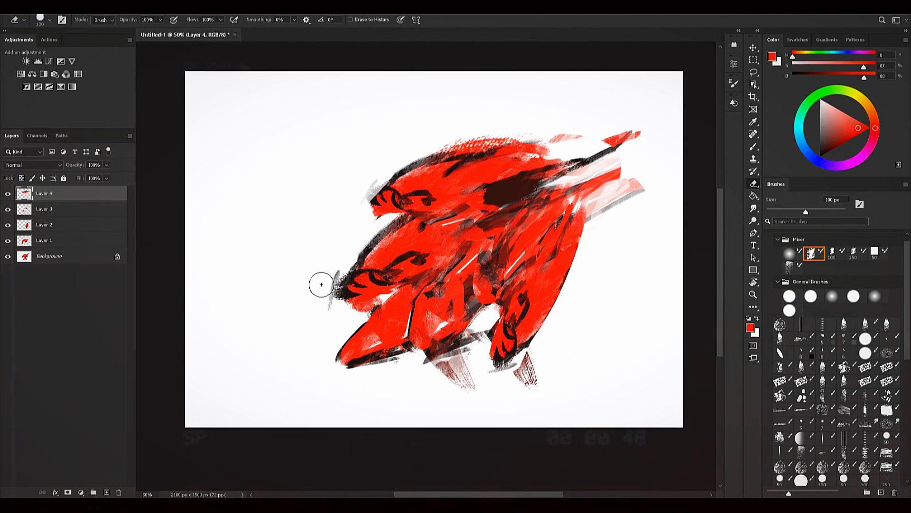
Step: Flip the canvas view horizontally to check the stacked heads and flip it back
{"action": "key", "text": "h"}
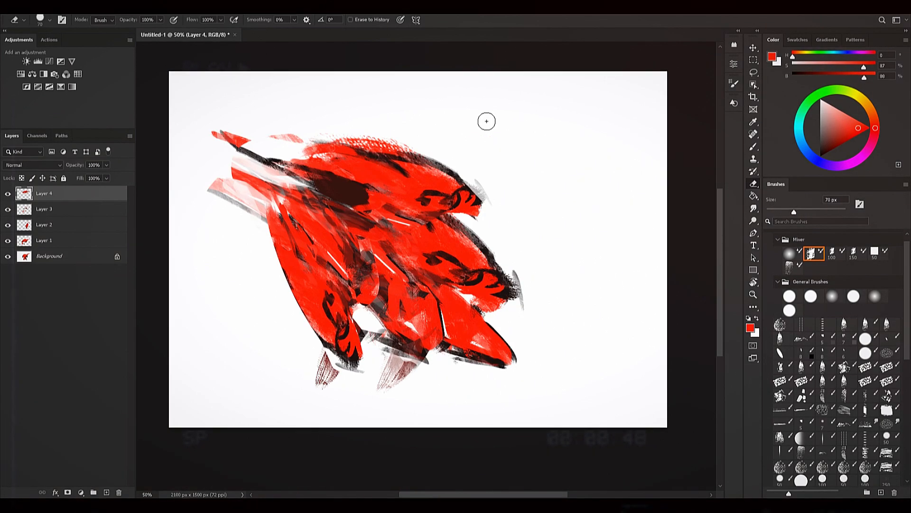
{"action": "key", "text": "h"}
{"action": "left_click_drag", "start_coordinate": [509, 221], "coordinate": [518, 204]}
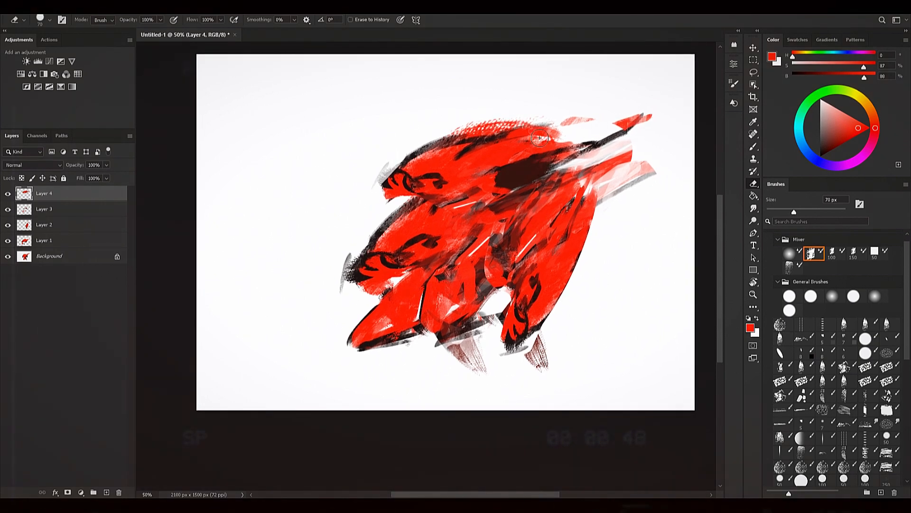
Step: Choose a rough textured brush and paint bright red strokes over the dark areas between the stacked heads on Layer 4
{"action": "key", "text": "b"}
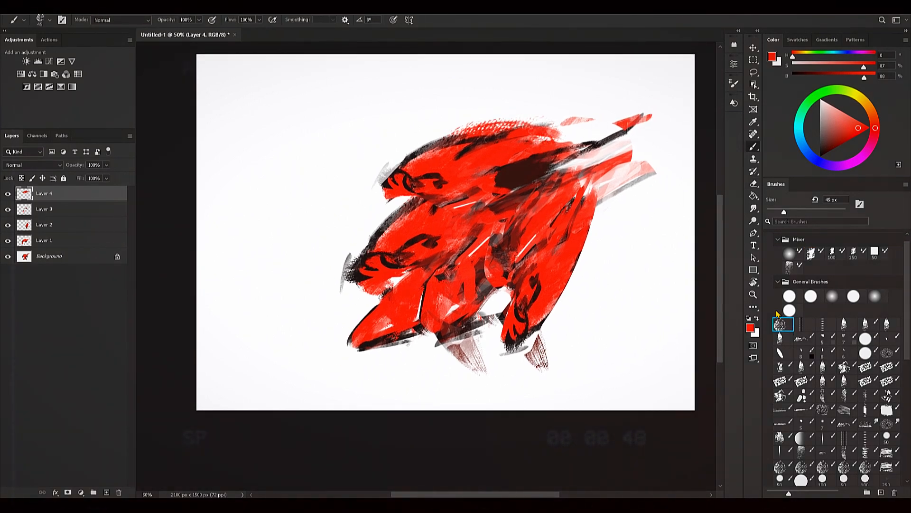
{"action": "left_click", "coordinate": [804, 338]}
{"action": "left_click", "coordinate": [873, 129]}
{"action": "left_click", "coordinate": [402, 287], "text": "alt"}
{"action": "left_click_drag", "start_coordinate": [516, 233], "coordinate": [438, 263]}
{"action": "mouse_move", "coordinate": [517, 213]}
{"action": "left_mouse_down"}
{"action": "mouse_move", "coordinate": [498, 227]}
{"action": "mouse_move", "coordinate": [505, 245]}
{"action": "left_mouse_up"}
{"action": "key", "text": "bracketright"}
{"action": "left_click_drag", "start_coordinate": [541, 199], "coordinate": [527, 246]}
Step: Sample the dark brown from the upper head and add small dark accents with a 40 px brush
{"action": "key", "text": "bracketleft"}
{"action": "key", "text": "bracketleft"}
{"action": "key", "text": "bracketleft"}
{"action": "left_click", "coordinate": [549, 170], "text": "alt"}
{"action": "key", "text": "bracketleft"}
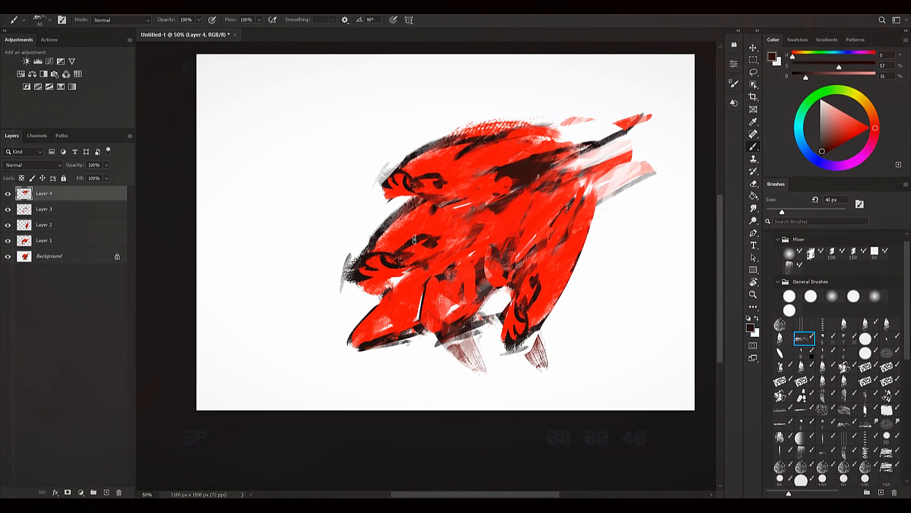
Step: Sample the white background and paint white strokes around the middle head's brow and cheek, sampling dark red at the end
{"action": "left_click", "coordinate": [328, 270], "text": "alt"}
{"action": "key", "text": "bracketright"}
{"action": "key", "text": "bracketright"}
{"action": "mouse_move", "coordinate": [399, 216]}
{"action": "left_mouse_down"}
{"action": "mouse_move", "coordinate": [373, 273]}
{"action": "mouse_move", "coordinate": [437, 255]}
{"action": "left_mouse_up"}
{"action": "key", "text": "bracketleft"}
{"action": "key", "text": "bracketleft"}
{"action": "key", "text": "bracketleft"}
{"action": "left_click_drag", "start_coordinate": [449, 244], "coordinate": [467, 235]}
{"action": "left_click", "coordinate": [512, 257], "text": "alt"}
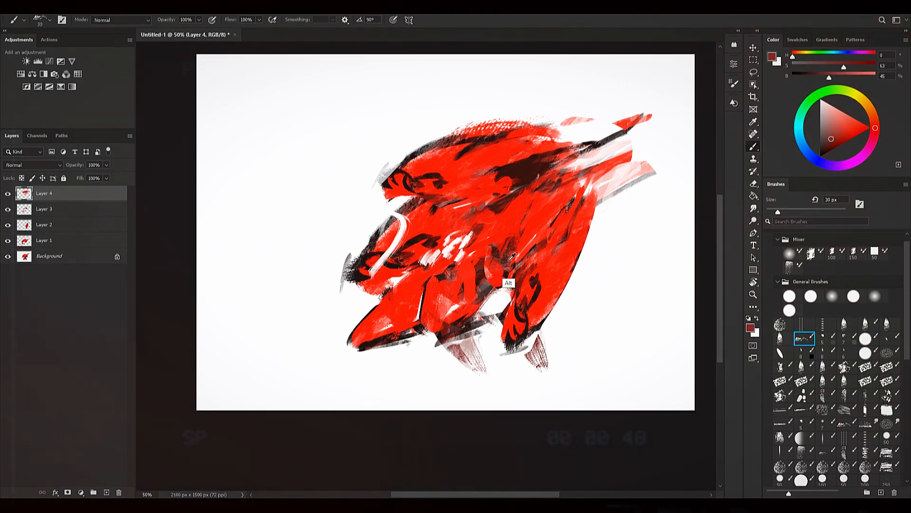
Step: Sample the near-black and outline the eye on the upper head with dark strokes using a brush of about 70–80 px
{"action": "left_click", "coordinate": [380, 340], "text": "alt"}
{"action": "key", "text": "bracketright"}
{"action": "key", "text": "bracketright"}
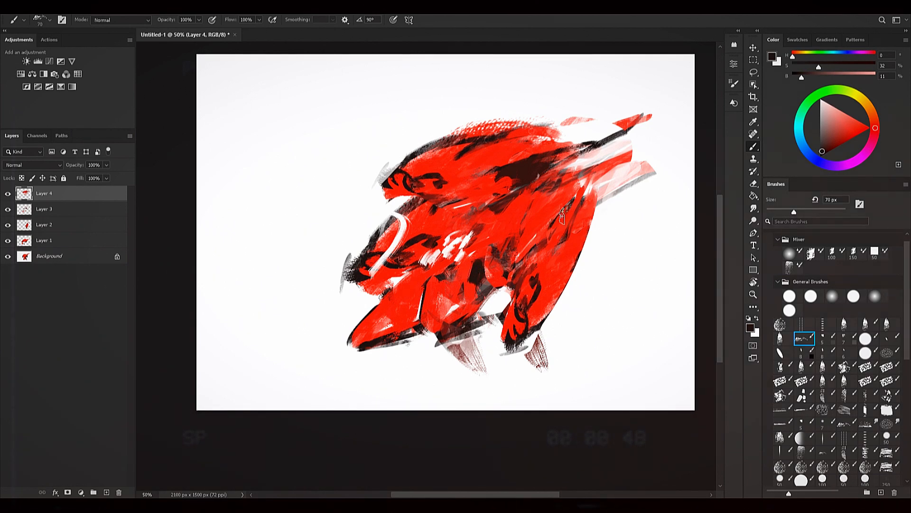
{"action": "left_click_drag", "start_coordinate": [481, 200], "coordinate": [495, 180]}
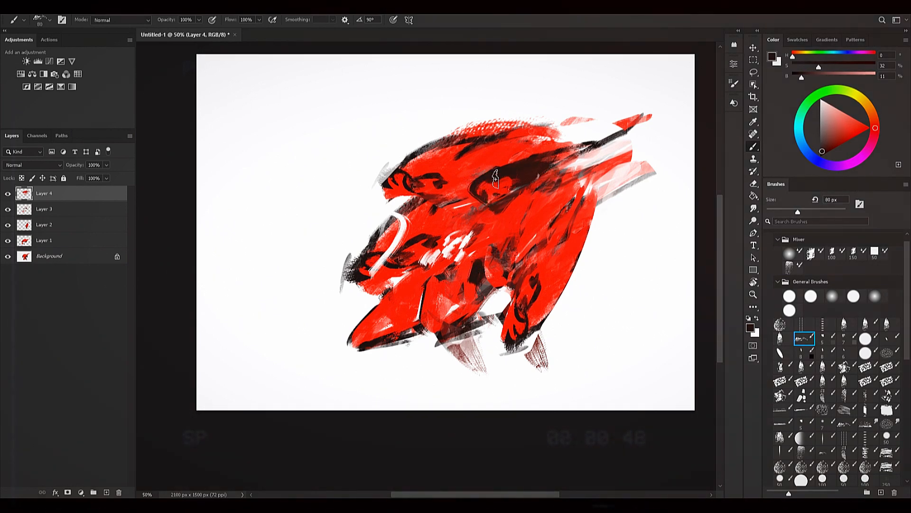
Step: Sample bright red and paint a thick horn rising from the upper head's snout, enlarging the brush up to 125 px
{"action": "left_click", "coordinate": [433, 159], "text": "alt"}
{"action": "key", "text": "bracketright"}
{"action": "left_click_drag", "start_coordinate": [369, 142], "coordinate": [403, 155]}
{"action": "mouse_move", "coordinate": [363, 85]}
{"action": "left_mouse_down"}
{"action": "mouse_move", "coordinate": [383, 140]}
{"action": "mouse_move", "coordinate": [406, 148]}
{"action": "left_mouse_up"}
{"action": "key", "text": "bracketright"}
{"action": "key", "text": "bracketright"}
{"action": "left_click_drag", "start_coordinate": [380, 64], "coordinate": [415, 145]}
Step: Sample the near-black beside the eye and shade the horn's base and inner edge with a brush of 60 px or smaller
{"action": "key", "text": "bracketleft"}
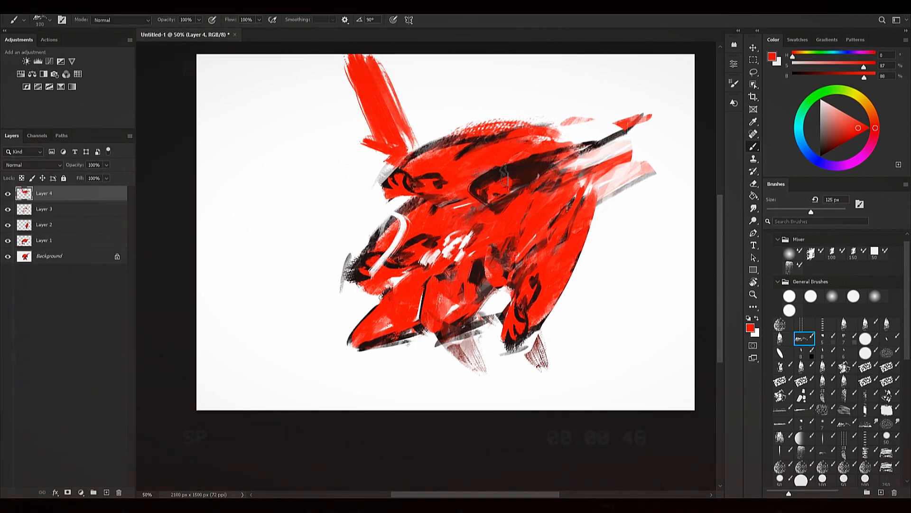
{"action": "key", "text": "bracketleft"}
{"action": "key", "text": "bracketleft"}
{"action": "key", "text": "bracketleft"}
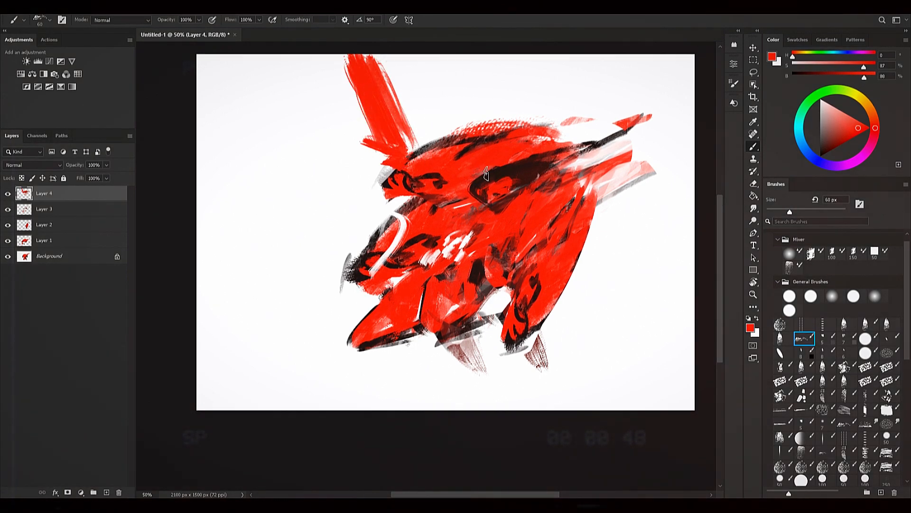
{"action": "left_click", "coordinate": [492, 173], "text": "alt"}
{"action": "left_click_drag", "start_coordinate": [413, 142], "coordinate": [408, 166]}
{"action": "key", "text": "bracketleft"}
{"action": "left_click_drag", "start_coordinate": [375, 62], "coordinate": [403, 128]}
{"action": "key", "text": "bracketleft"}
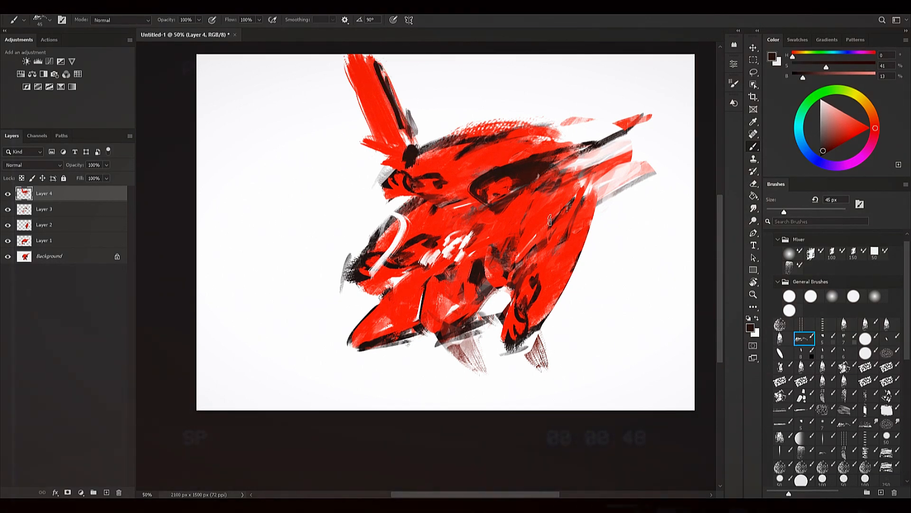
Step: Enlarge the brush to 90 px and add dark curved strokes in front of the upper head's eye
{"action": "key", "text": "bracketright"}
{"action": "key", "text": "bracketright"}
{"action": "key", "text": "bracketright"}
{"action": "key", "text": "bracketright"}
{"action": "key", "text": "bracketright"}
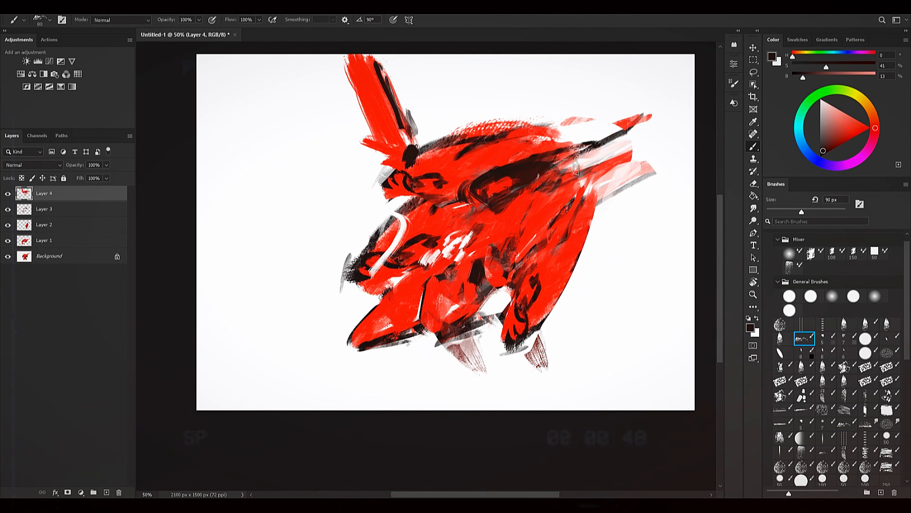
Step: Sample the white background and paint a small white highlight inside the upper head's eye
{"action": "left_click", "coordinate": [674, 147], "text": "alt"}
{"action": "key", "text": "bracketleft"}
{"action": "key", "text": "bracketleft"}
{"action": "key", "text": "bracketleft"}
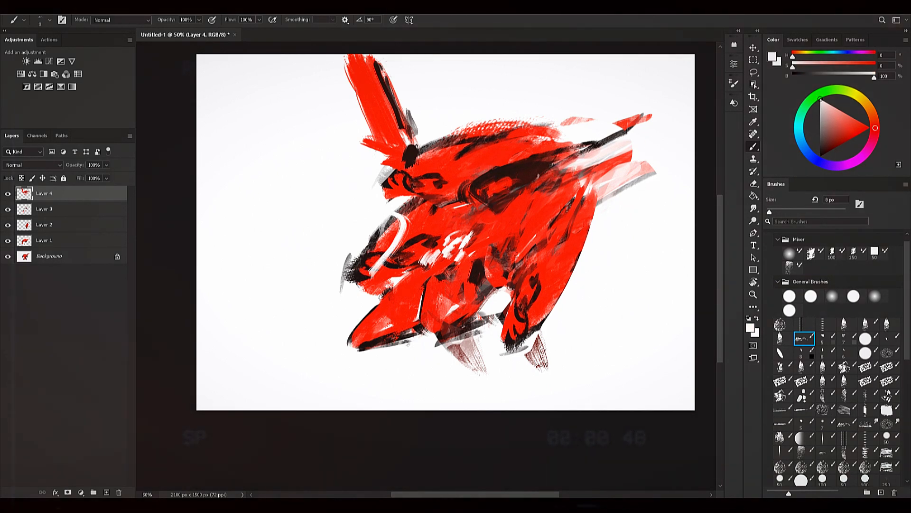
{"action": "key", "text": "bracketright"}
{"action": "key", "text": "bracketright"}
{"action": "key", "text": "bracketright"}
{"action": "left_click_drag", "start_coordinate": [495, 187], "coordinate": [504, 184]}
Step: Sample the lower head's red and try a 40 px curved stroke along its underside
{"action": "left_click", "coordinate": [480, 265], "text": "alt"}
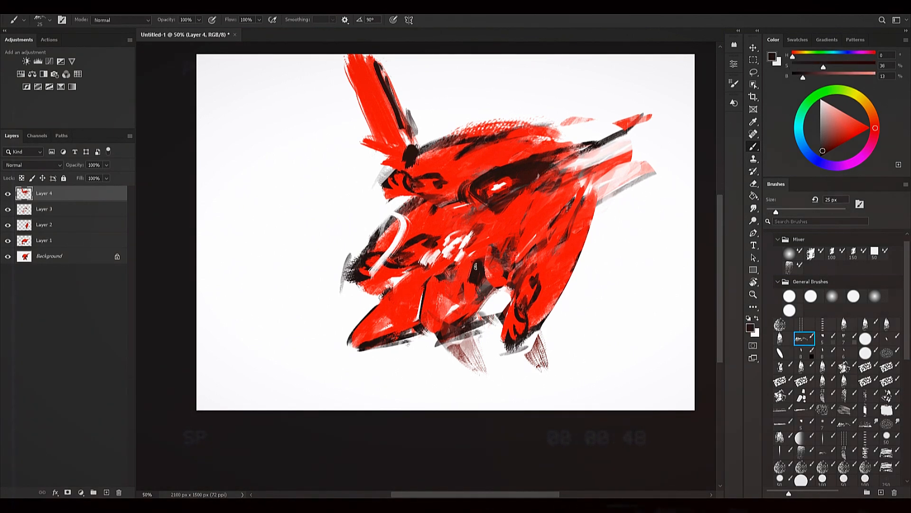
{"action": "key", "text": "bracketright"}
{"action": "key", "text": "bracketright"}
{"action": "key", "text": "bracketright"}
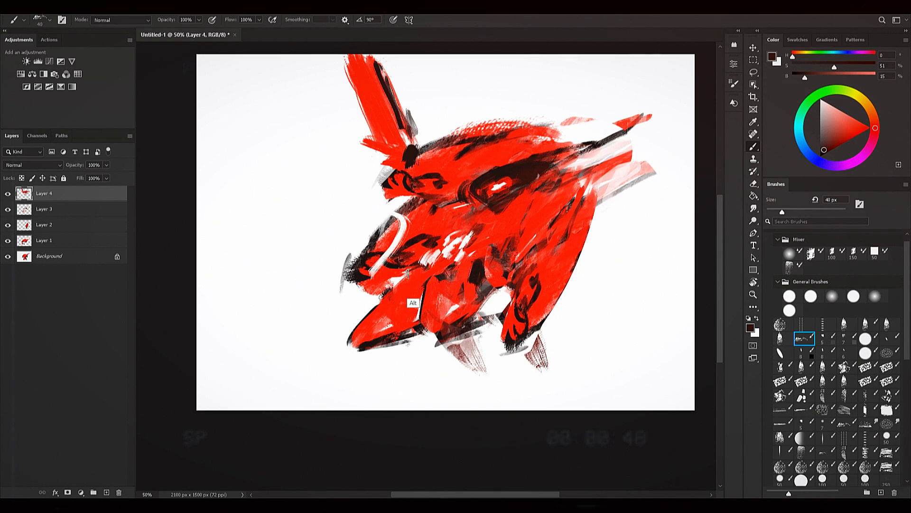
{"action": "left_click", "coordinate": [389, 317], "text": "alt"}
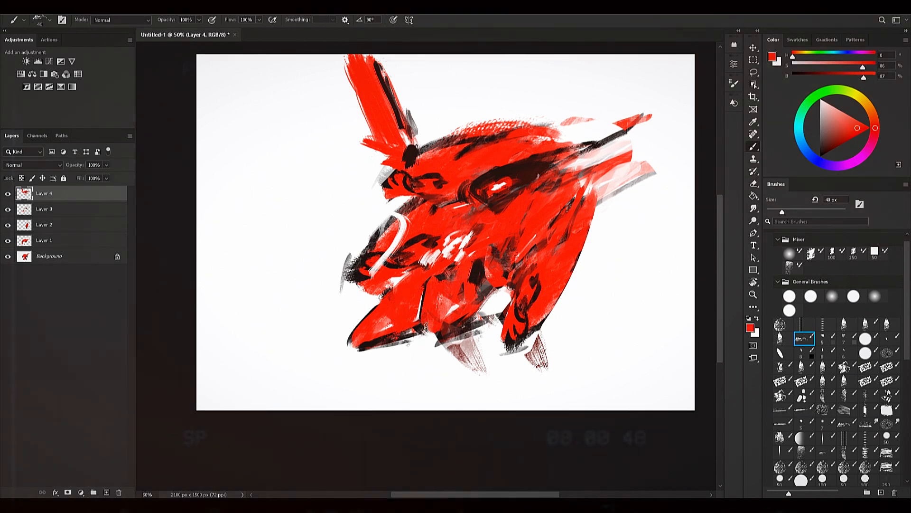
{"action": "left_click_drag", "start_coordinate": [476, 331], "coordinate": [426, 336]}
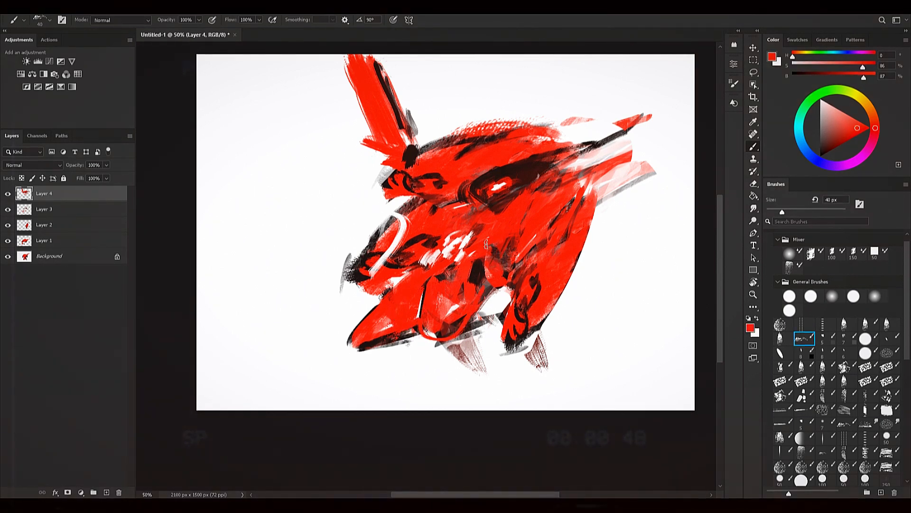
Step: Lasso the lower head's snout and jaw and copy the visible artwork onto a new layer
{"action": "key", "text": "l"}
{"action": "mouse_move", "coordinate": [343, 363]}
{"action": "left_mouse_down"}
{"action": "mouse_move", "coordinate": [446, 282]}
{"action": "mouse_move", "coordinate": [427, 266]}
{"action": "mouse_move", "coordinate": [340, 360]}
{"action": "mouse_move", "coordinate": [484, 325]}
{"action": "mouse_move", "coordinate": [488, 285]}
{"action": "left_mouse_up"}
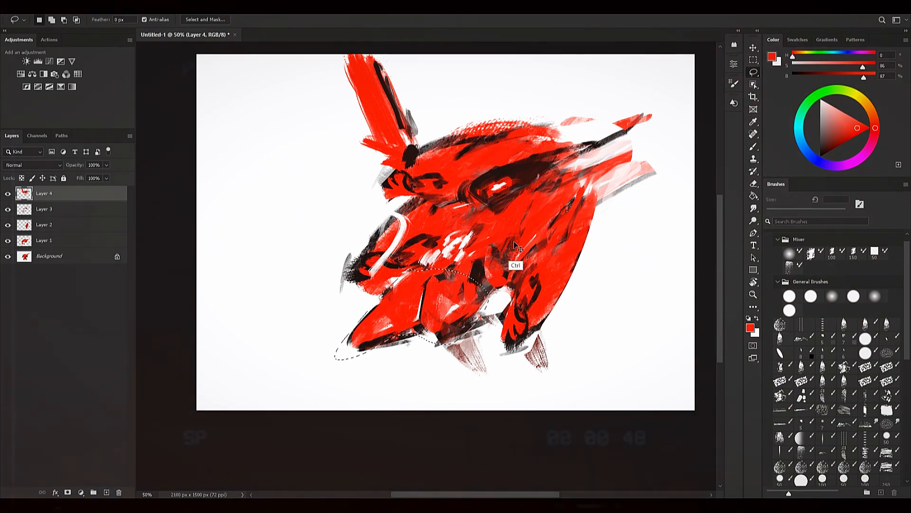
{"action": "key", "text": "ctrl+t"}
{"action": "key", "text": "Escape"}
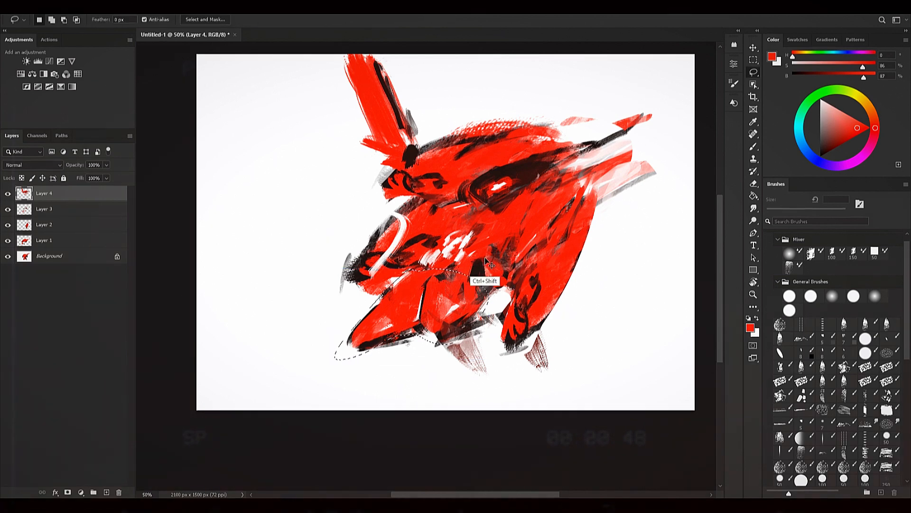
{"action": "key", "text": "ctrl+j"}
Step: Distort the copied snout so it stretches down and forward into a long pointed jaw, and apply the transform
{"action": "key", "text": "ctrl+t"}
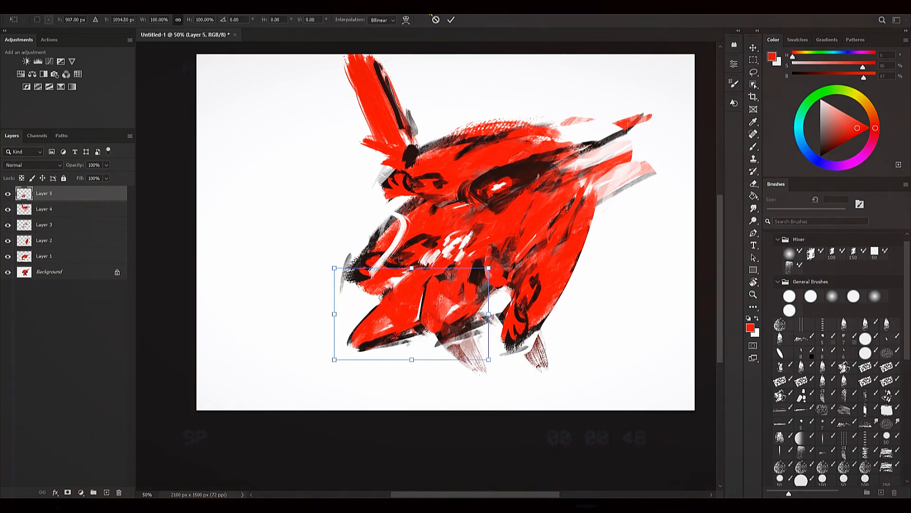
{"action": "right_click", "coordinate": [442, 299]}
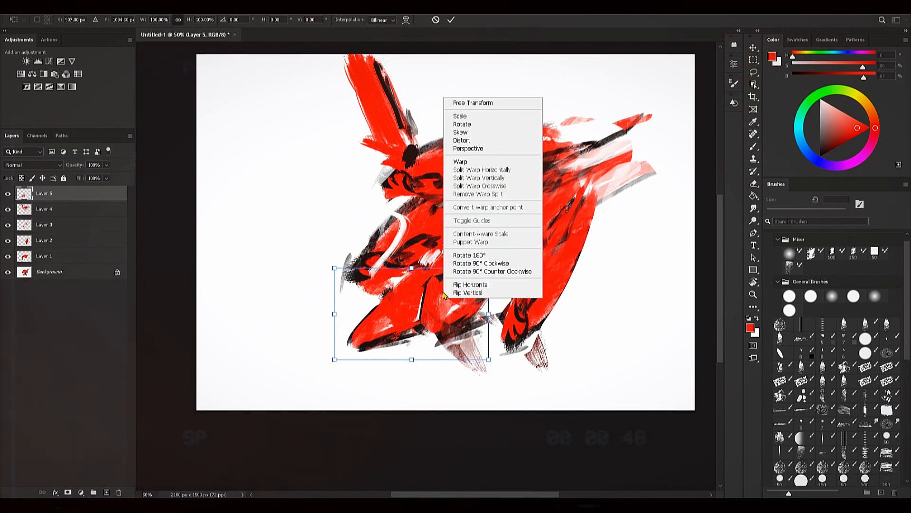
{"action": "left_click", "coordinate": [476, 141]}
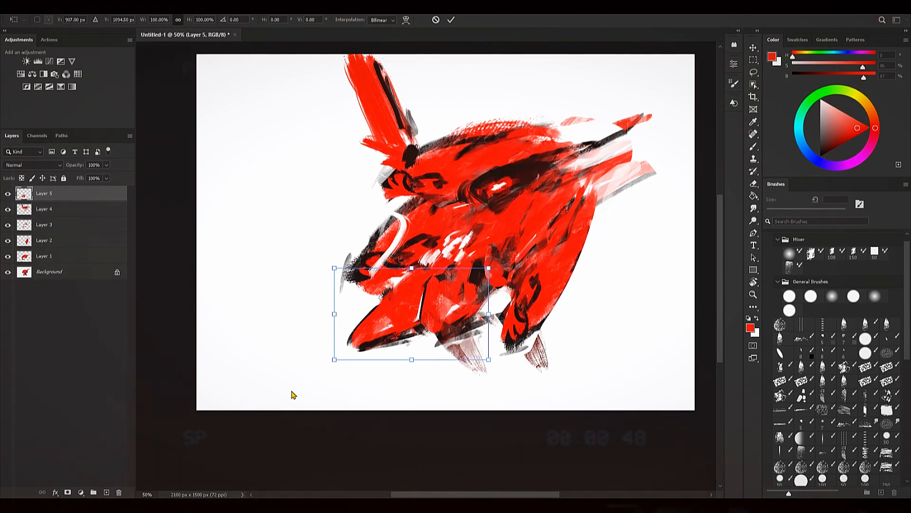
{"action": "left_click_drag", "start_coordinate": [334, 359], "coordinate": [273, 400]}
{"action": "left_click_drag", "start_coordinate": [429, 308], "coordinate": [408, 316]}
{"action": "left_click_drag", "start_coordinate": [465, 281], "coordinate": [468, 278]}
{"action": "key", "text": "Return"}
{"action": "key", "text": "l"}
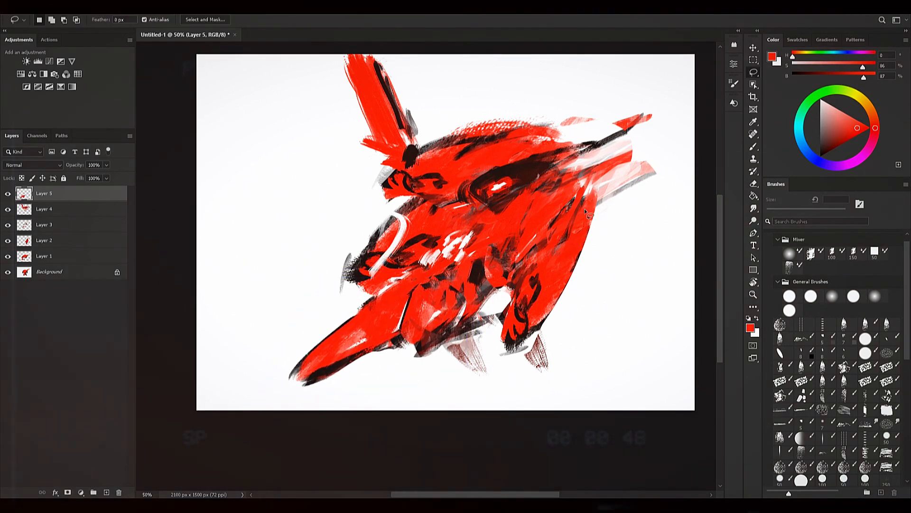
Step: Flip the canvas view horizontally to check the long jaw and horn, and flip it back
{"action": "key", "text": "ctrl+shift+h"}
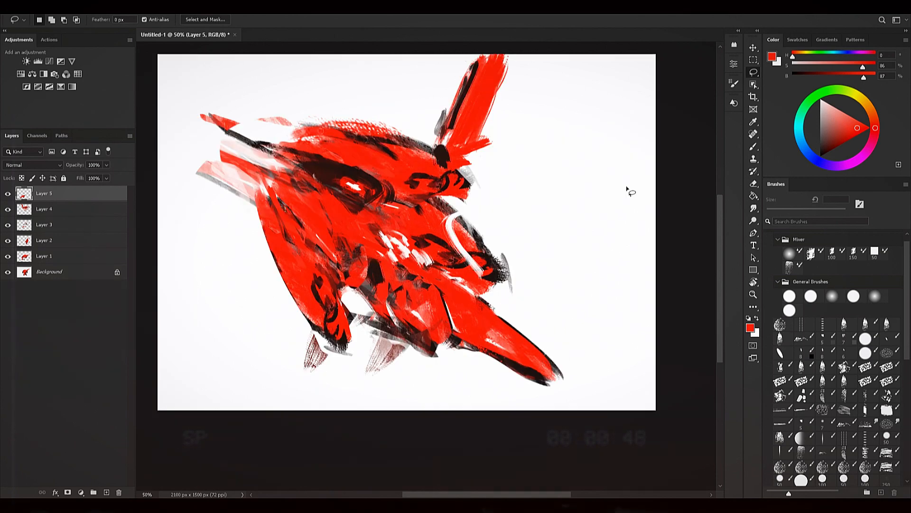
{"action": "key", "text": "ctrl+shift+h"}
{"action": "key", "text": "b"}
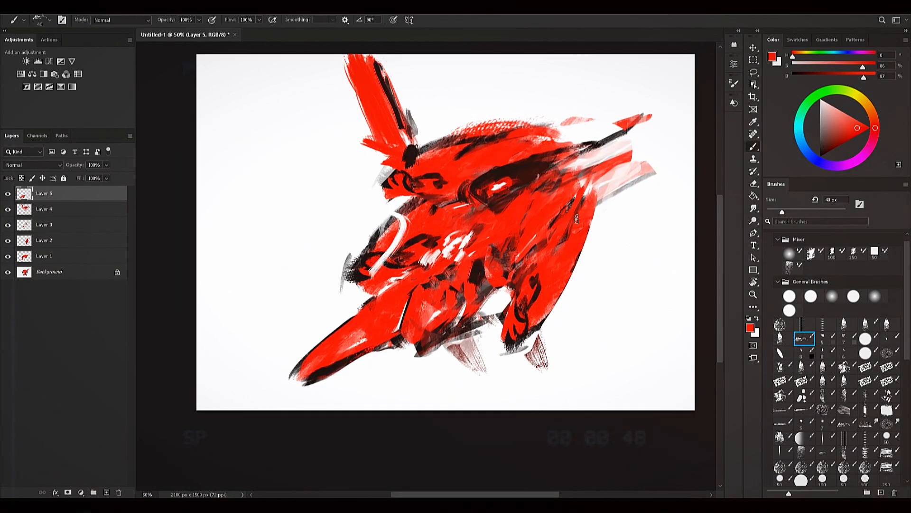
Step: Merge all painted layers down into the Background and add a new empty layer above it
{"action": "key", "text": "ctrl+e"}
{"action": "key", "text": "ctrl+e"}
{"action": "key", "text": "ctrl+e"}
{"action": "key", "text": "ctrl+e"}
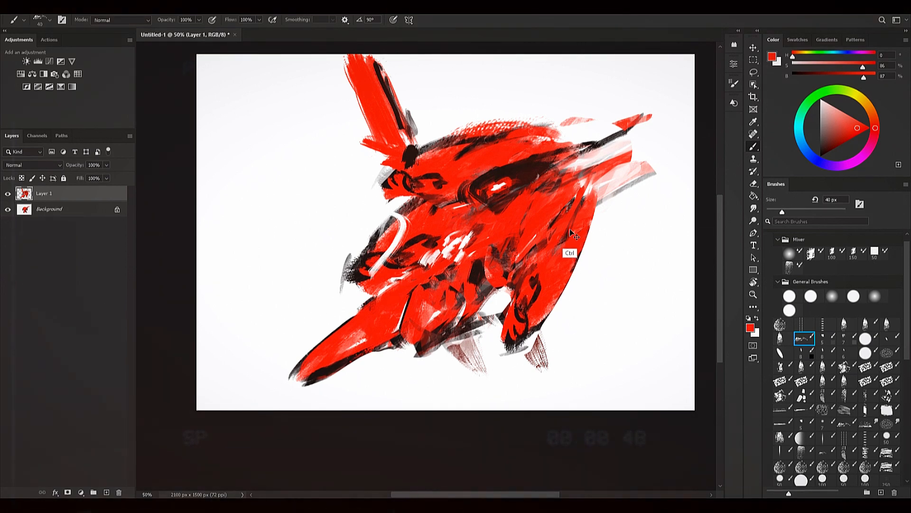
{"action": "key", "text": "ctrl+e"}
{"action": "key", "text": "ctrl+shift+alt+n"}
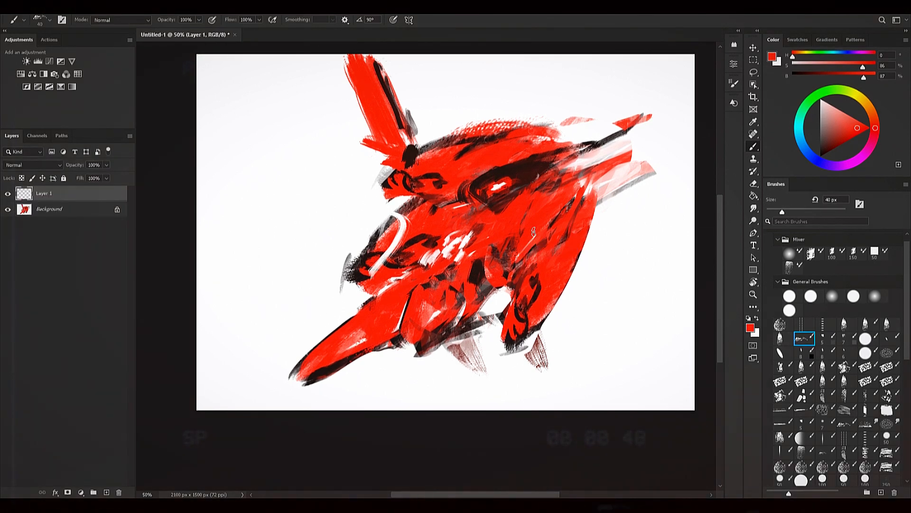
Step: Choose the round textured brush and extend the neck's rear edge with sampled near-black and red strokes, 60 to 100 px wide
{"action": "left_click_drag", "start_coordinate": [485, 271], "coordinate": [491, 266]}
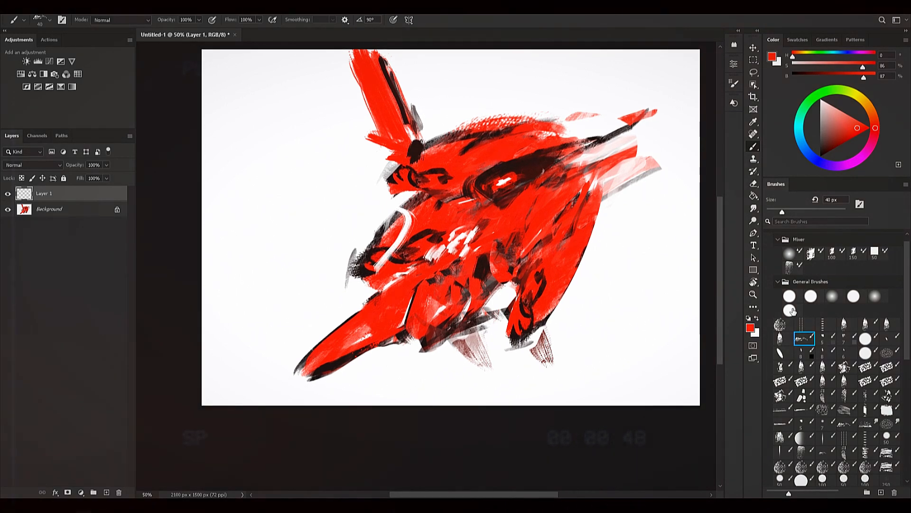
{"action": "left_click", "coordinate": [783, 324]}
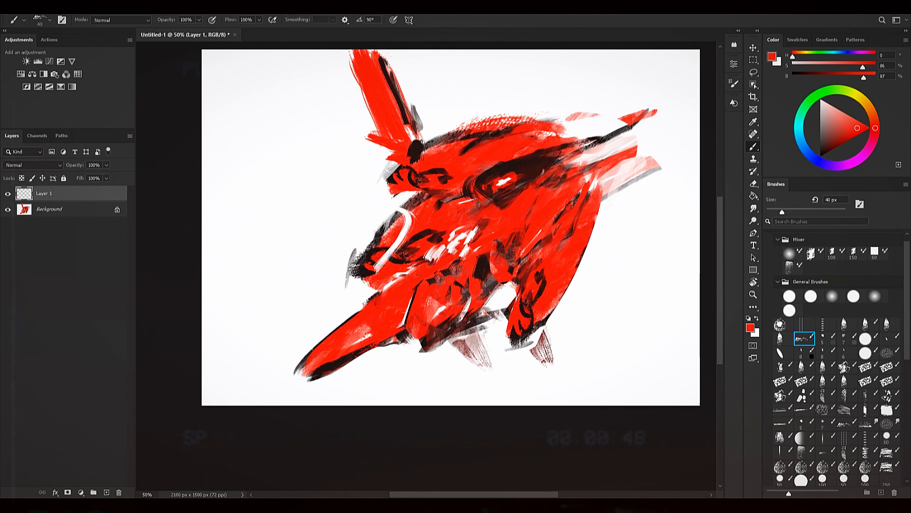
{"action": "left_click", "coordinate": [491, 179], "text": "alt"}
{"action": "key", "text": "bracketright"}
{"action": "key", "text": "bracketleft"}
{"action": "key", "text": "bracketleft"}
{"action": "key", "text": "bracketleft"}
{"action": "left_click_drag", "start_coordinate": [572, 199], "coordinate": [570, 203]}
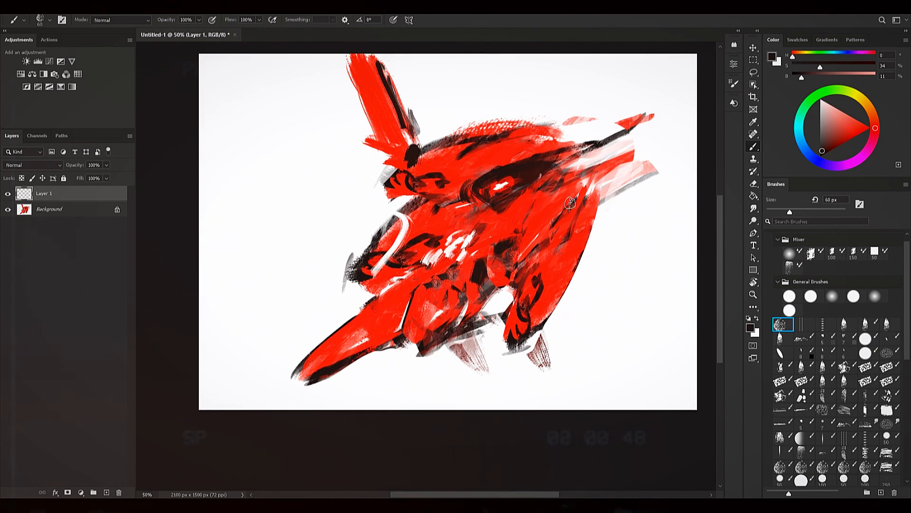
{"action": "key", "text": "bracketright"}
{"action": "key", "text": "bracketright"}
{"action": "key", "text": "bracketright"}
{"action": "left_click", "coordinate": [615, 161], "text": "alt"}
{"action": "key", "text": "bracketright"}
{"action": "key", "text": "bracketright"}
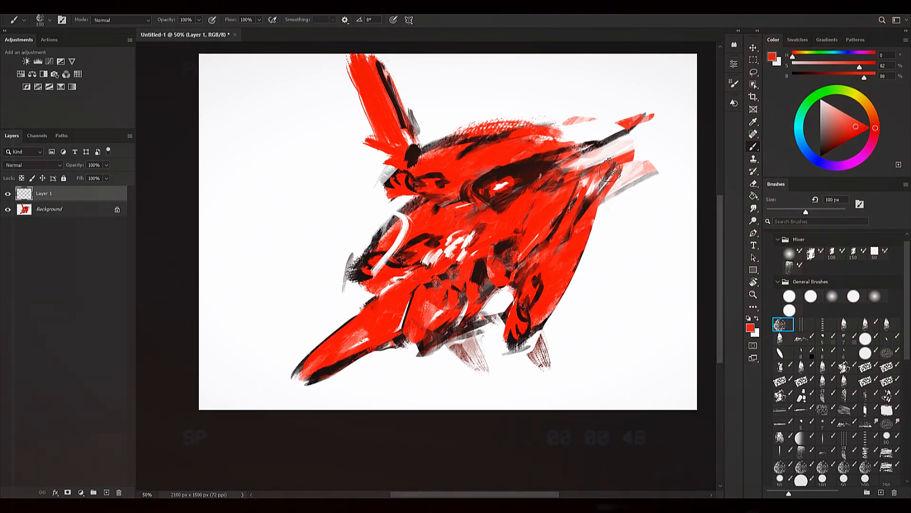
Step: Sample dark reds around the eye and paint dark accents on the upper head between snout and eye, mostly at 60–80 px
{"action": "left_click", "coordinate": [494, 167], "text": "alt"}
{"action": "key", "text": "bracketleft"}
{"action": "left_click", "coordinate": [464, 213], "text": "alt"}
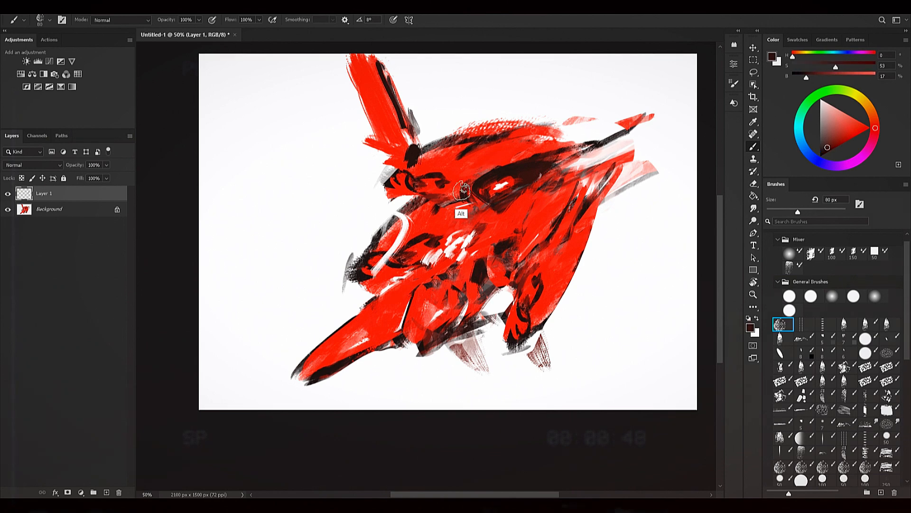
{"action": "key", "text": "bracketleft"}
{"action": "key", "text": "bracketleft"}
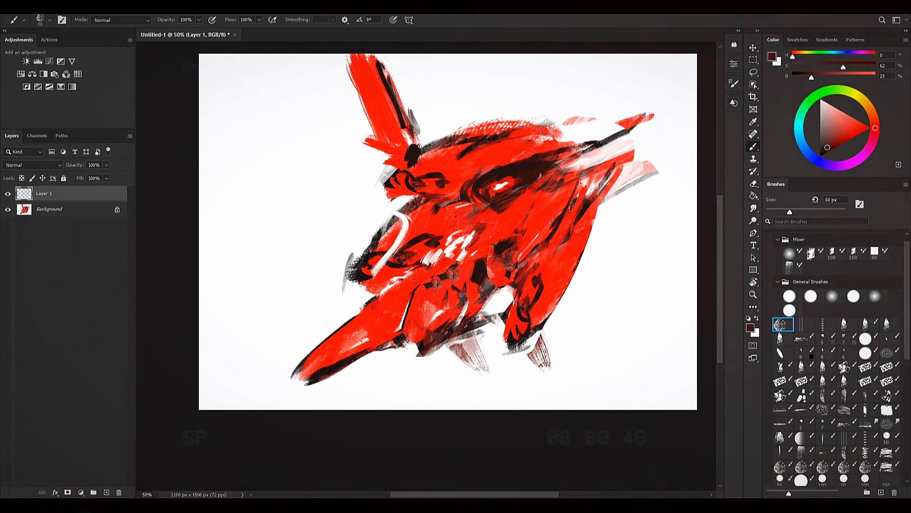
{"action": "key", "text": "bracketright"}
{"action": "key", "text": "bracketright"}
{"action": "key", "text": "bracketright"}
{"action": "key", "text": "bracketleft"}
{"action": "key", "text": "bracketleft"}
{"action": "left_click", "coordinate": [492, 211], "text": "alt"}
{"action": "key", "text": "bracketleft"}
{"action": "left_click", "coordinate": [479, 199], "text": "alt"}
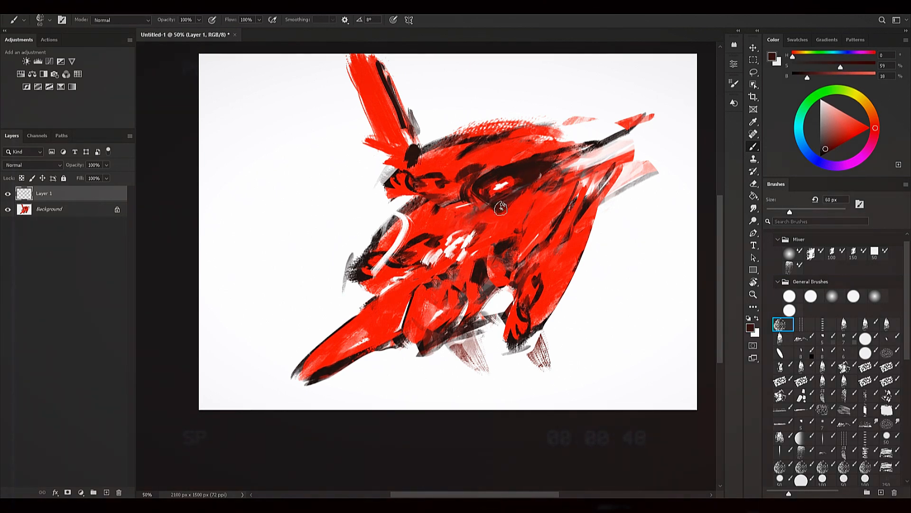
Step: Enlarge the brush, sample the white background and paint out the middle head's snout
{"action": "key", "text": "bracketright"}
{"action": "key", "text": "bracketright"}
{"action": "key", "text": "bracketright"}
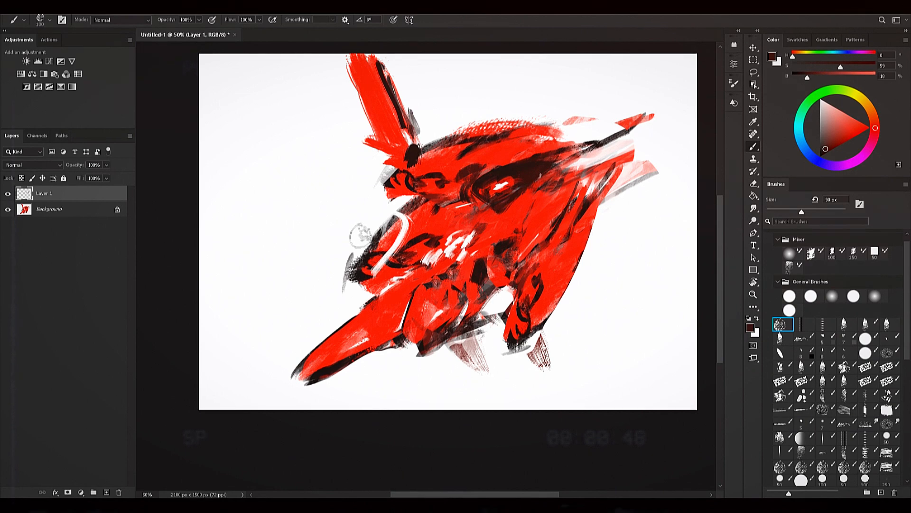
{"action": "key", "text": "bracketright"}
{"action": "key", "text": "bracketright"}
{"action": "left_click", "coordinate": [351, 261], "text": "alt"}
{"action": "mouse_move", "coordinate": [395, 222]}
{"action": "left_mouse_down"}
{"action": "mouse_move", "coordinate": [360, 230]}
{"action": "mouse_move", "coordinate": [367, 275]}
{"action": "mouse_move", "coordinate": [422, 233]}
{"action": "left_mouse_up"}
{"action": "key", "text": "bracketright"}
{"action": "left_click_drag", "start_coordinate": [380, 273], "coordinate": [412, 243]}
Step: Reduce the brush to 70 px and clean up the white gap beneath the upper head, carving into the red edge
{"action": "key", "text": "bracketleft"}
{"action": "key", "text": "bracketleft"}
{"action": "key", "text": "bracketleft"}
{"action": "key", "text": "bracketleft"}
{"action": "key", "text": "bracketleft"}
{"action": "key", "text": "bracketleft"}
{"action": "key", "text": "bracketright"}
{"action": "key", "text": "bracketright"}
{"action": "key", "text": "bracketright"}
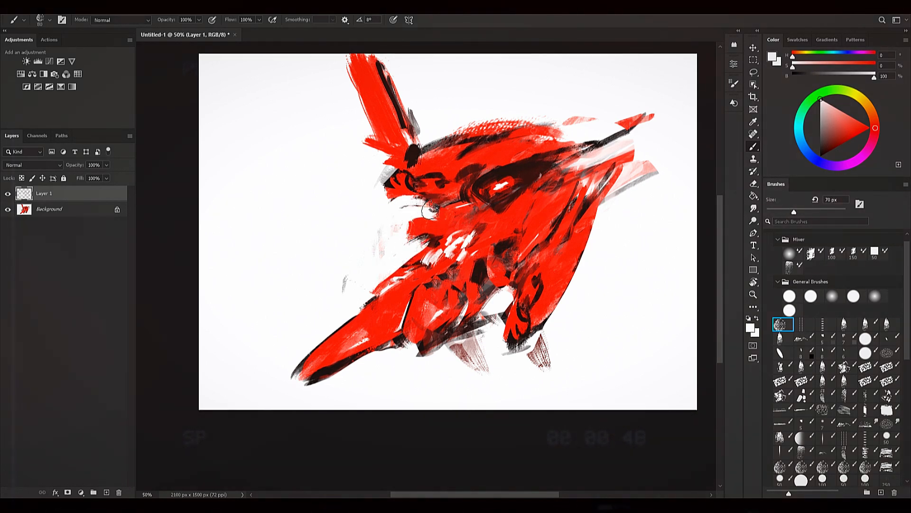
{"action": "left_click_drag", "start_coordinate": [399, 228], "coordinate": [433, 218]}
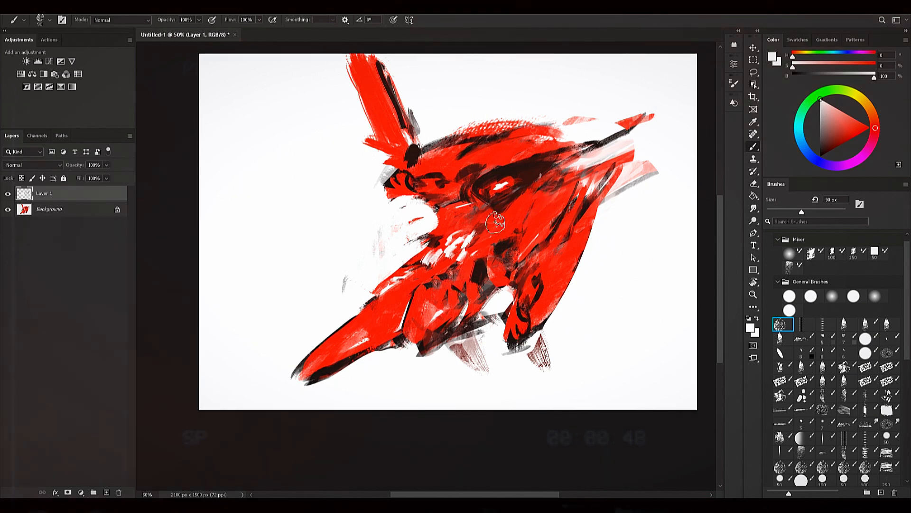
Step: Sample red from above the eye and paint a 60 px red arc around the back of the eye
{"action": "left_click_drag", "start_coordinate": [499, 222], "coordinate": [487, 231]}
{"action": "left_click", "coordinate": [488, 171], "text": "alt"}
{"action": "key", "text": "bracketleft"}
{"action": "key", "text": "bracketleft"}
{"action": "key", "text": "bracketleft"}
{"action": "left_click_drag", "start_coordinate": [517, 178], "coordinate": [501, 186]}
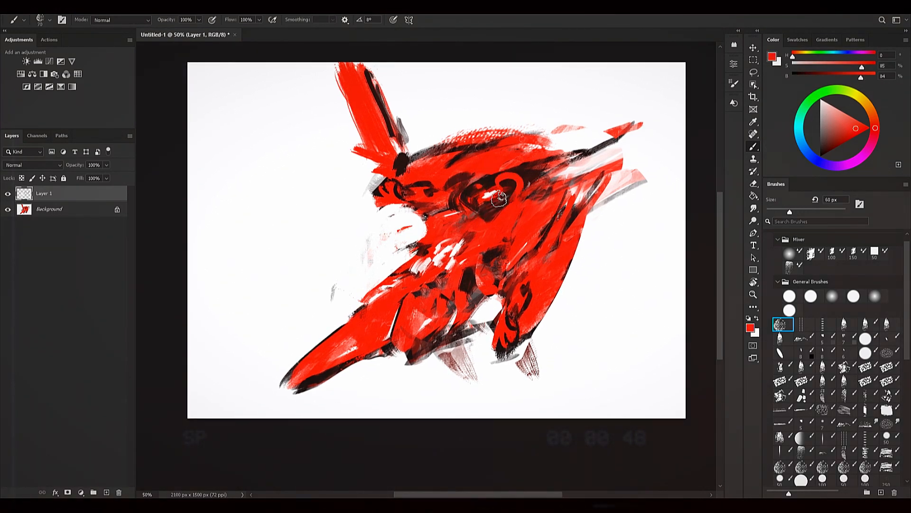
Step: Sample the near-black, enlarge the brush and fill the eye socket with solid black
{"action": "key", "text": "bracketright"}
{"action": "key", "text": "bracketright"}
{"action": "key", "text": "bracketright"}
{"action": "left_click", "coordinate": [530, 165], "text": "alt"}
{"action": "left_click", "coordinate": [491, 190], "text": "alt"}
{"action": "key", "text": "bracketright"}
{"action": "key", "text": "bracketright"}
{"action": "key", "text": "bracketright"}
{"action": "left_click_drag", "start_coordinate": [481, 185], "coordinate": [506, 192]}
Step: Reduce the brush to 35 px and paint dark accents along the upper edge of the long jaw near the mouth corner
{"action": "key", "text": "bracketleft"}
{"action": "key", "text": "bracketleft"}
{"action": "key", "text": "bracketleft"}
{"action": "key", "text": "bracketleft"}
{"action": "key", "text": "bracketleft"}
{"action": "key", "text": "bracketleft"}
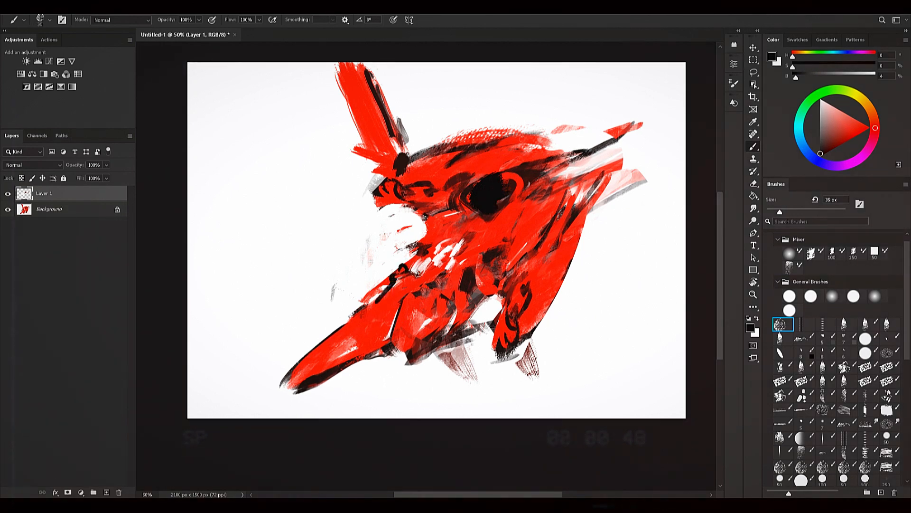
Step: Lasso the white-flecked patch by the mouth corner and paste a merged copy of it onto a new layer
{"action": "key", "text": "l"}
{"action": "mouse_move", "coordinate": [445, 275]}
{"action": "left_mouse_down"}
{"action": "mouse_move", "coordinate": [466, 238]}
{"action": "mouse_move", "coordinate": [448, 272]}
{"action": "left_mouse_up"}
{"action": "key", "text": "ctrl+shift+c"}
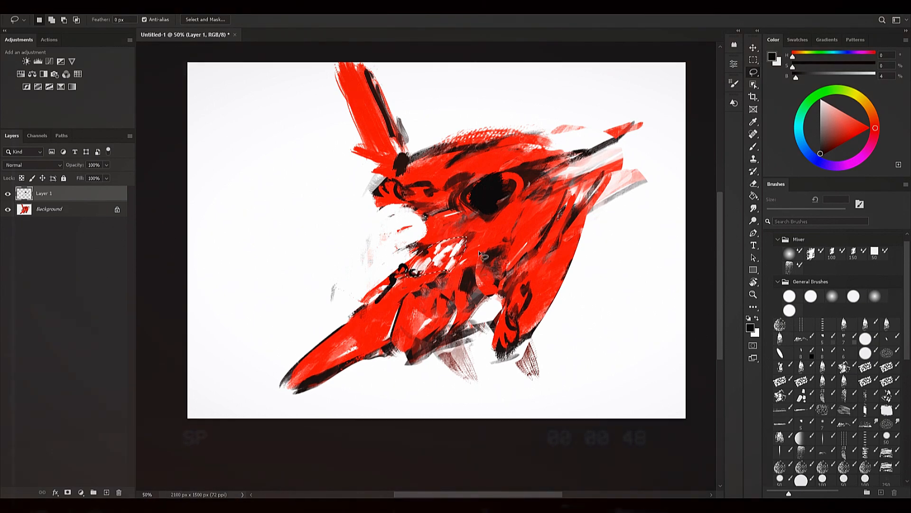
{"action": "key", "text": "ctrl+v"}
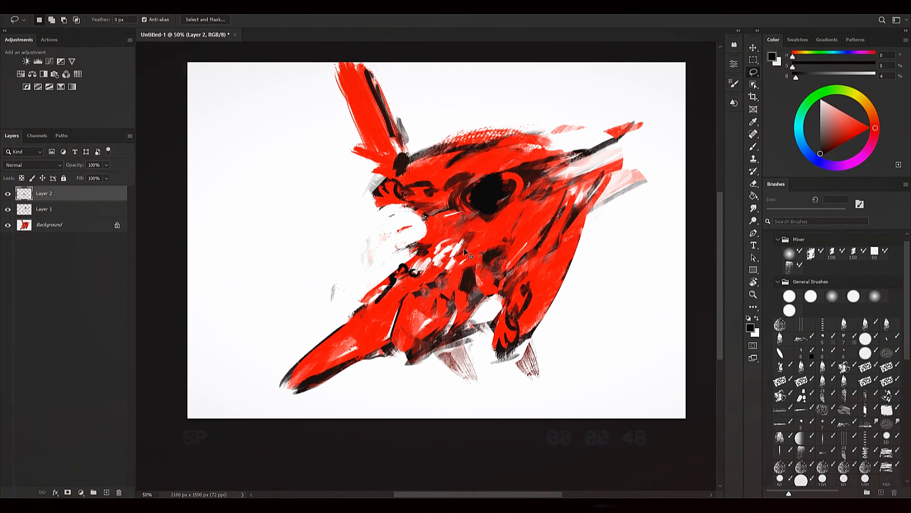
Step: Move the white-flecked patch copy down toward the mouth corner and rotate it to about -11.7 degrees
{"action": "key", "text": "v"}
{"action": "left_click", "coordinate": [466, 239], "text": "shift"}
{"action": "left_click", "coordinate": [474, 229]}
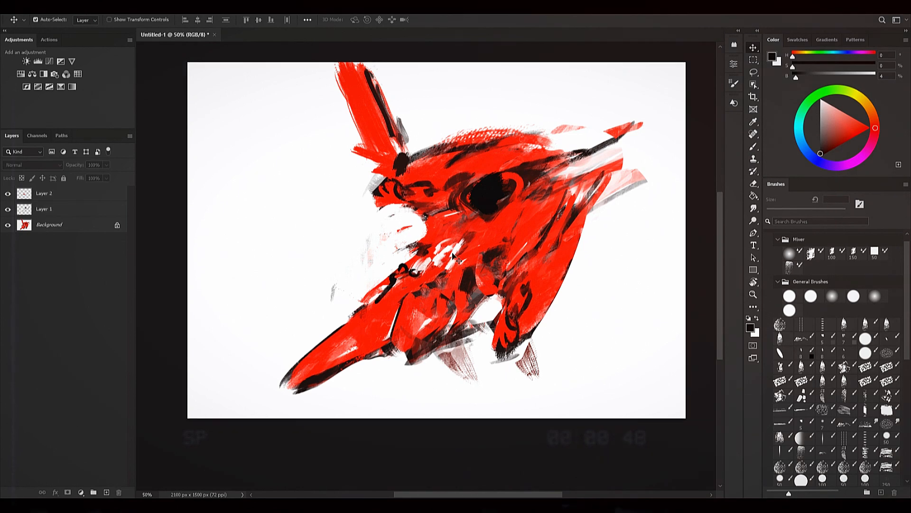
{"action": "mouse_move", "coordinate": [455, 260]}
{"action": "left_mouse_down"}
{"action": "mouse_move", "coordinate": [458, 246]}
{"action": "mouse_move", "coordinate": [443, 274]}
{"action": "left_mouse_up"}
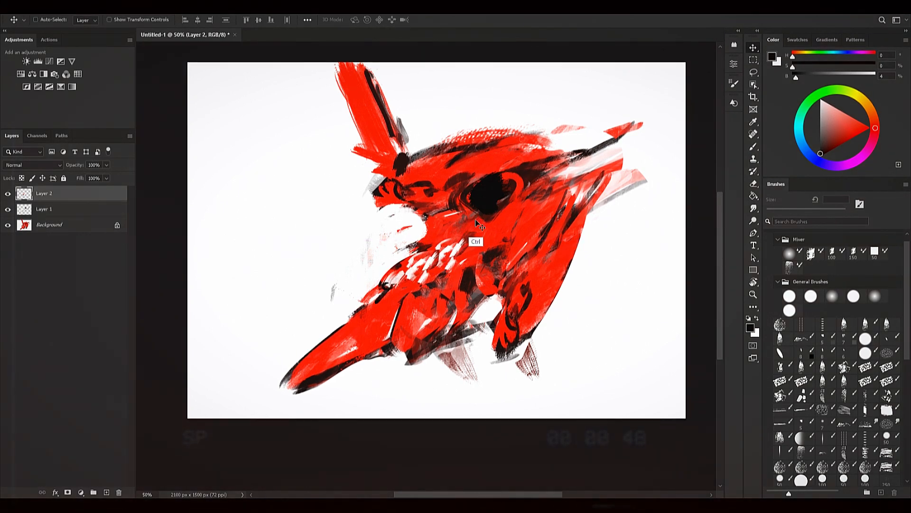
{"action": "key", "text": "ctrl+t"}
{"action": "left_click_drag", "start_coordinate": [478, 218], "coordinate": [457, 210]}
{"action": "left_click_drag", "start_coordinate": [439, 259], "coordinate": [425, 260]}
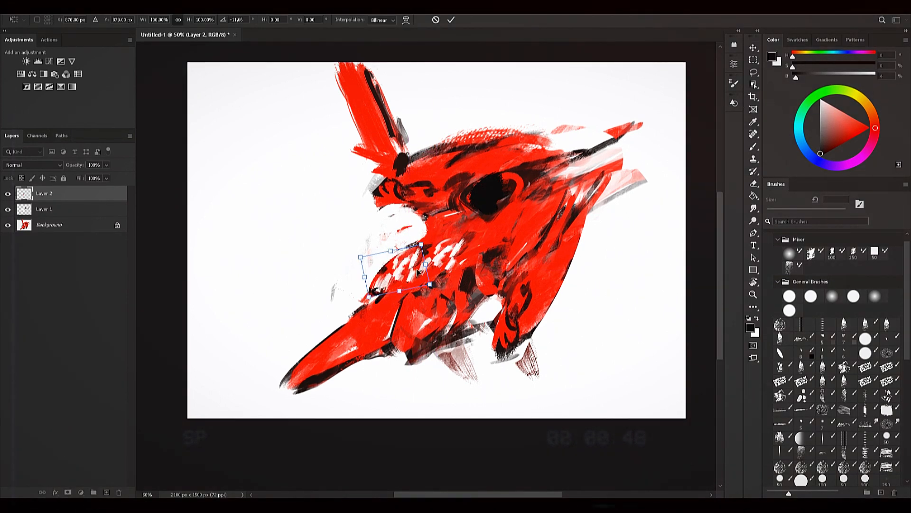
{"action": "key", "text": "Return"}
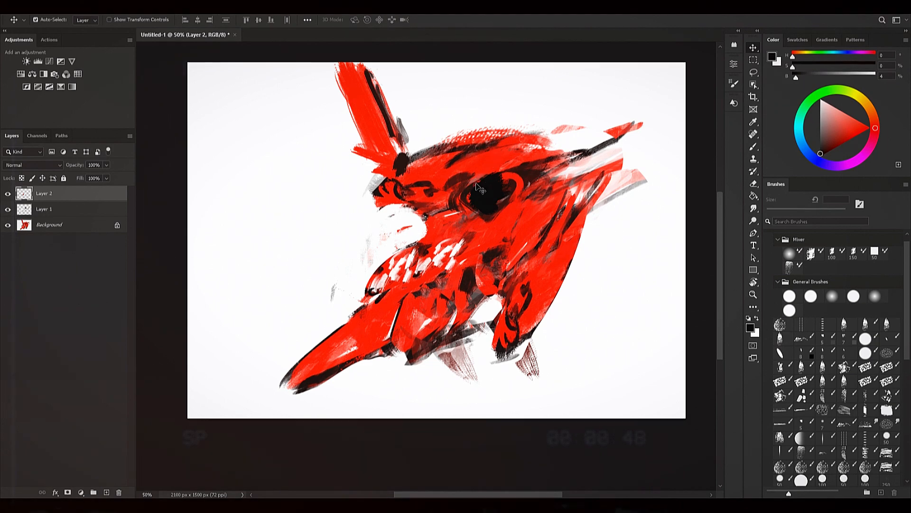
Step: Lasso the eye with its surrounding socket, copy it to a new layer and shift the copy slightly toward the snout
{"action": "key", "text": "l"}
{"action": "left_click_drag", "start_coordinate": [461, 218], "coordinate": [427, 204]}
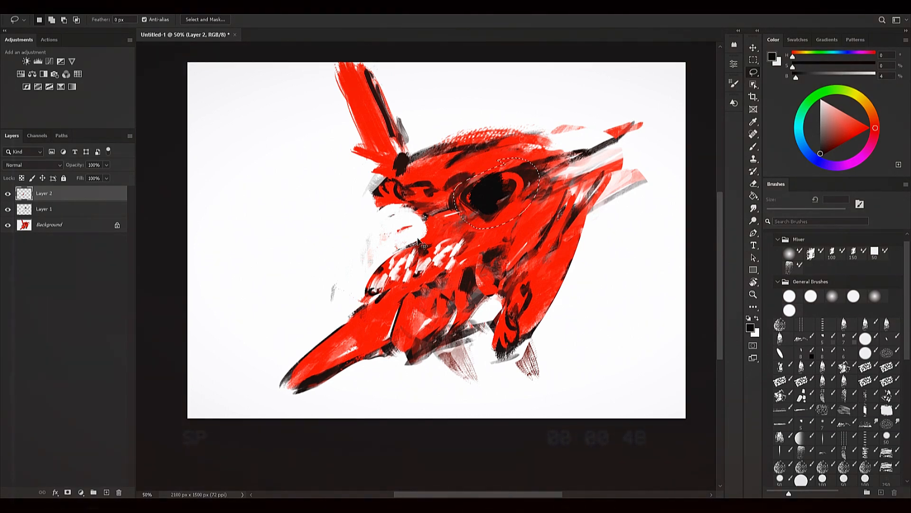
{"action": "key", "text": "ctrl+j"}
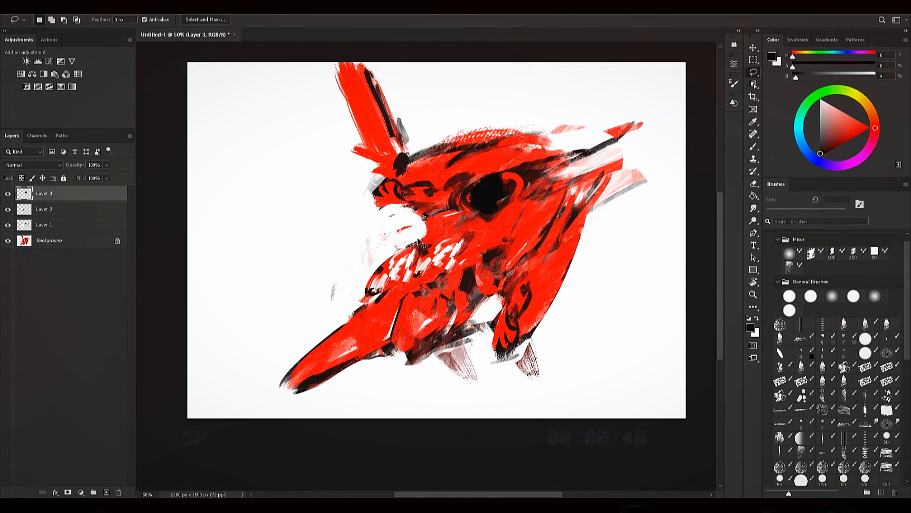
{"action": "key", "text": "v"}
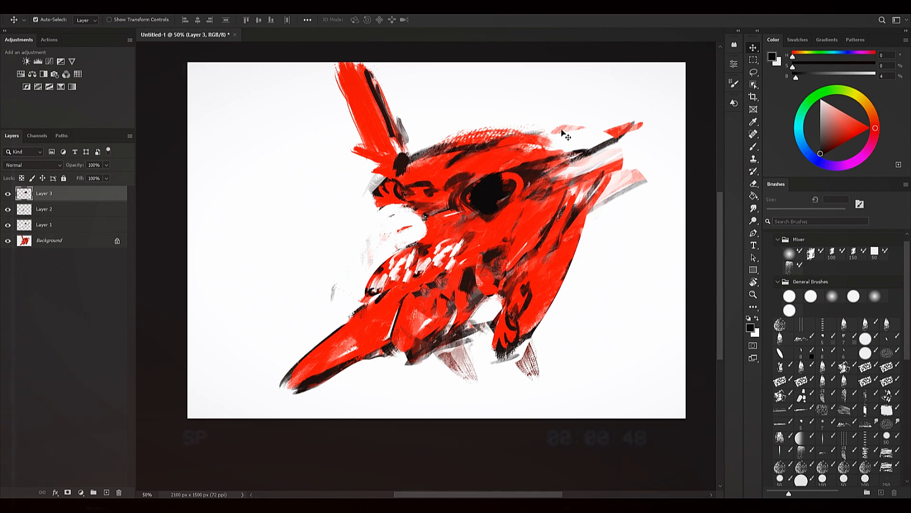
{"action": "mouse_move", "coordinate": [516, 193]}
{"action": "left_mouse_down"}
{"action": "mouse_move", "coordinate": [499, 203]}
{"action": "mouse_move", "coordinate": [498, 195]}
{"action": "left_mouse_up"}
Step: Warp the eye copy into a flatter, narrower shape and nudge it slightly toward the snout
{"action": "key", "text": "ctrl"}
{"action": "key", "text": "ctrl+t"}
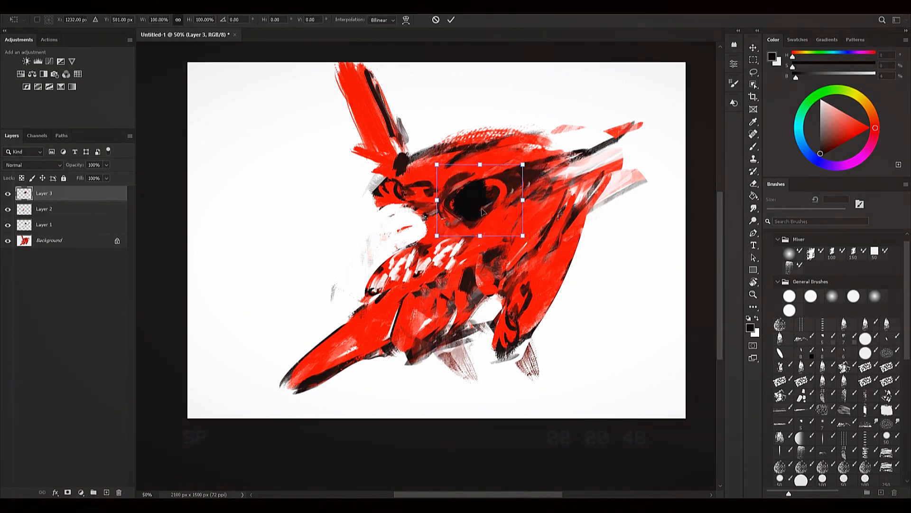
{"action": "right_click", "coordinate": [480, 210]}
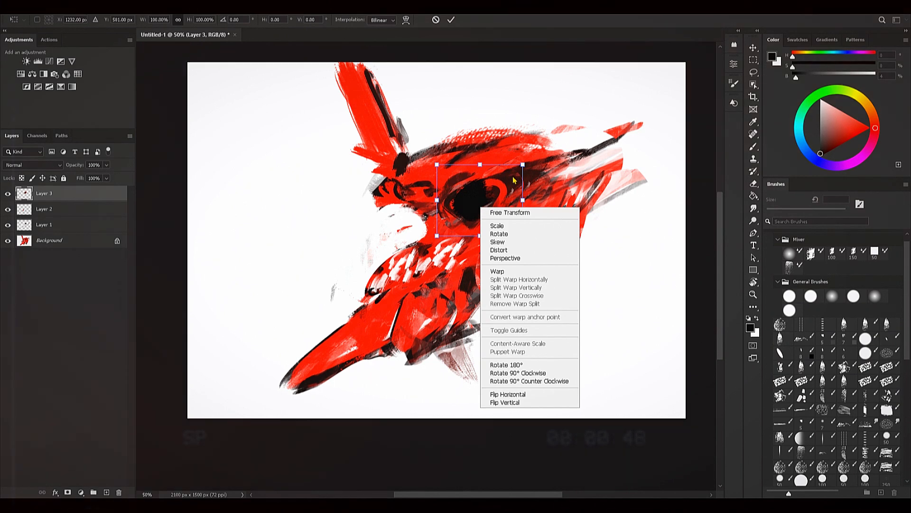
{"action": "left_click", "coordinate": [497, 271]}
{"action": "left_click_drag", "start_coordinate": [488, 221], "coordinate": [450, 190]}
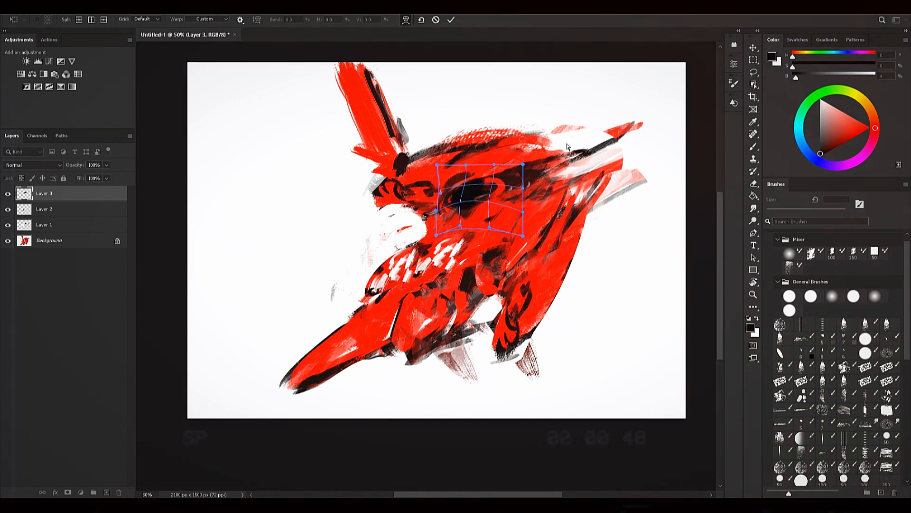
{"action": "right_click", "coordinate": [484, 195]}
{"action": "left_click", "coordinate": [521, 201]}
{"action": "left_click_drag", "start_coordinate": [504, 199], "coordinate": [497, 198]}
{"action": "key", "text": "Return"}
Step: Paint 60 px sampled red over the white flecks below the eye, then sample white and reduce the brush to 50 px to trim the mouth edge
{"action": "key", "text": "b"}
{"action": "key", "text": "bracketright"}
{"action": "key", "text": "bracketright"}
{"action": "left_click", "coordinate": [451, 260], "text": "alt"}
{"action": "key", "text": "bracketright"}
{"action": "key", "text": "bracketright"}
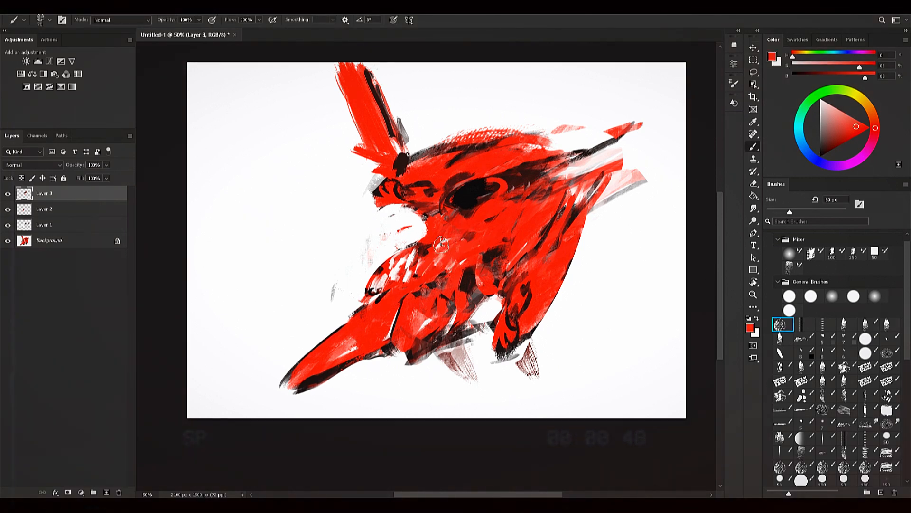
{"action": "left_click", "coordinate": [379, 252], "text": "alt"}
{"action": "key", "text": "bracketleft"}
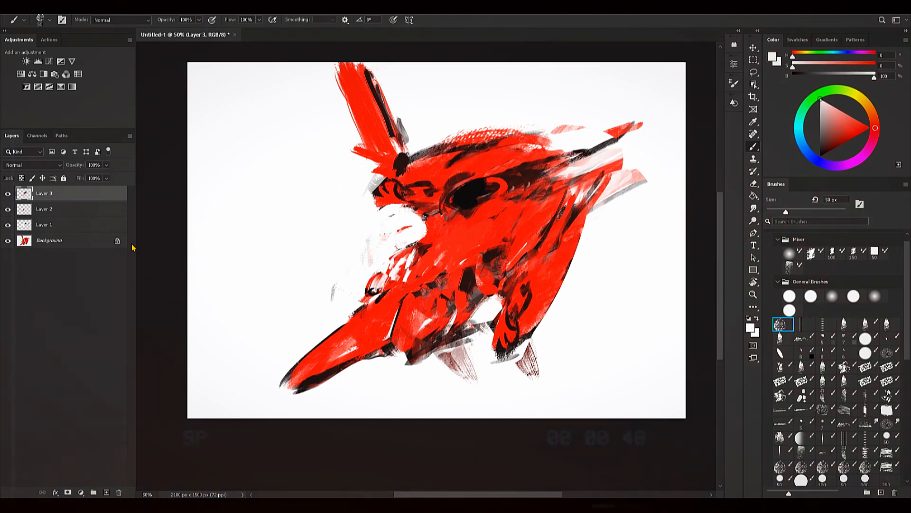
Step: Toggle the visibility of Layers 1, 2 and 3 to compare the head with and without the recent changes
{"action": "left_click", "coordinate": [8, 194]}
{"action": "left_click", "coordinate": [8, 209]}
{"action": "left_click", "coordinate": [7, 225]}
{"action": "left_click", "coordinate": [8, 225]}
{"action": "left_click", "coordinate": [7, 209]}
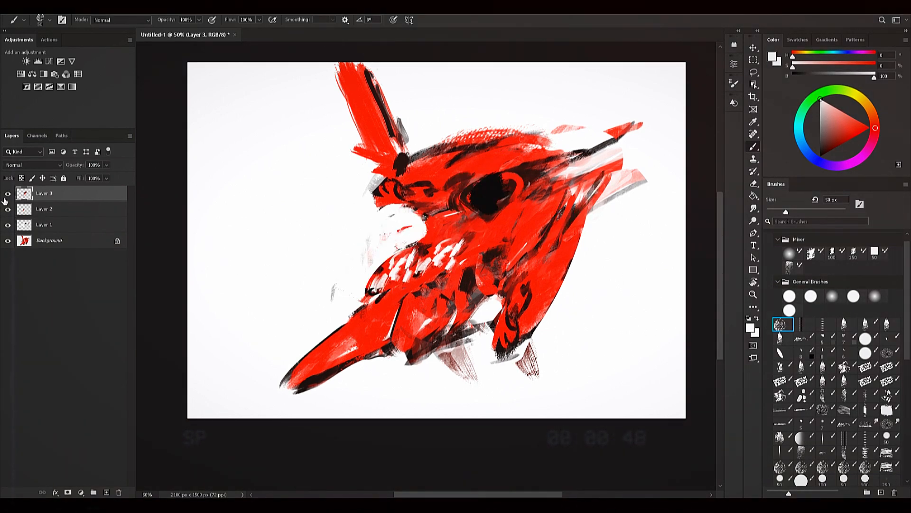
{"action": "left_click", "coordinate": [7, 193]}
{"action": "left_click", "coordinate": [7, 193]}
{"action": "left_click", "coordinate": [8, 209]}
{"action": "left_click", "coordinate": [8, 209]}
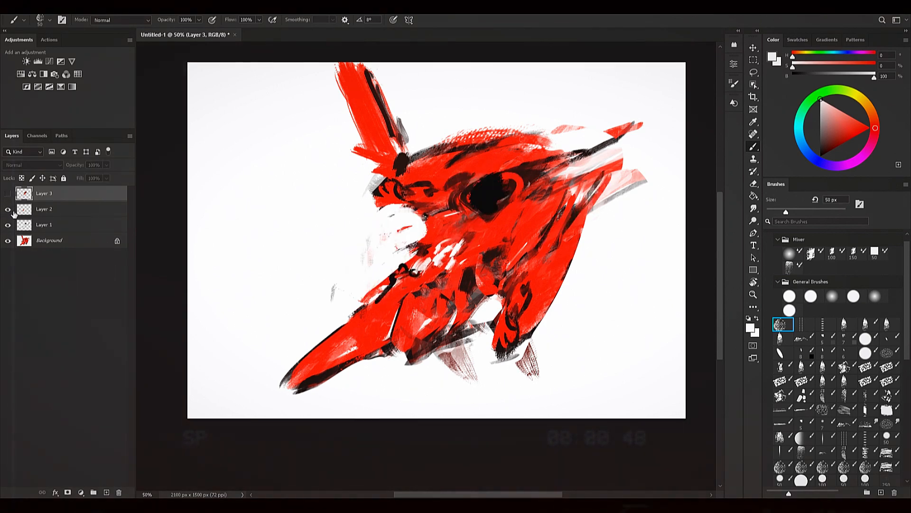
{"action": "left_click", "coordinate": [7, 193]}
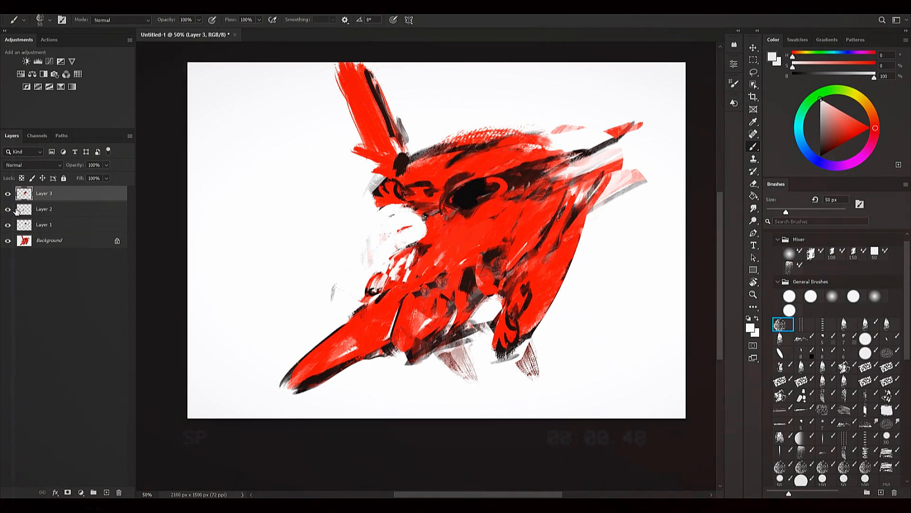
{"action": "key", "text": "ctrl+shift+h"}
{"action": "key", "text": "ctrl+shift+h"}
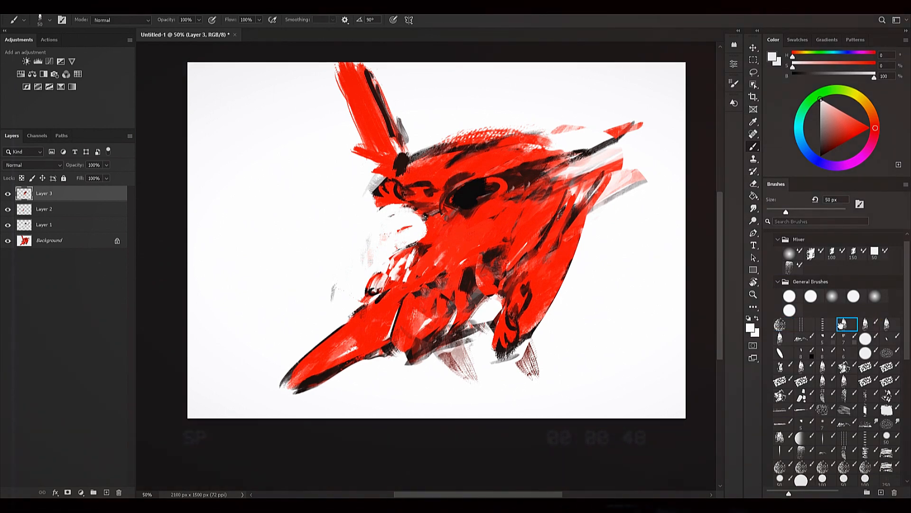
Step: Sample red from the cheek and paint a 100 px zigzag test stroke on the blank canvas behind the head
{"action": "key", "text": "bracketright"}
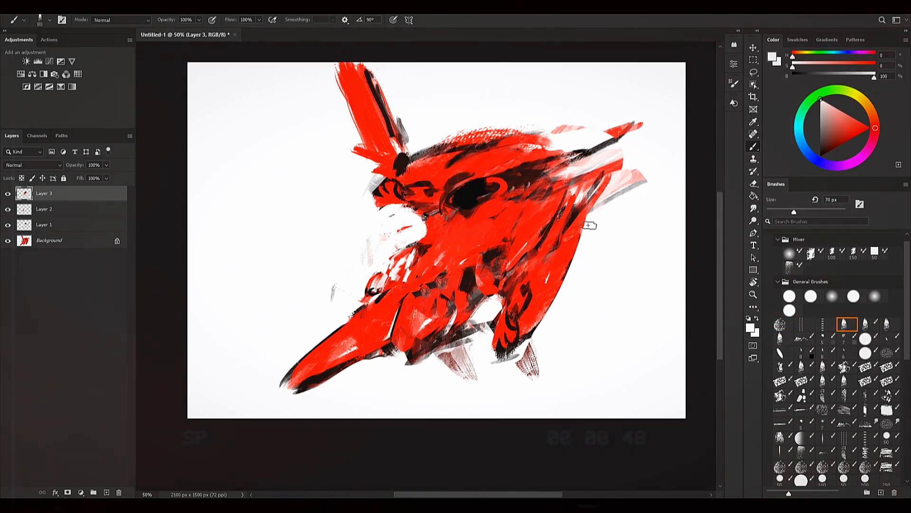
{"action": "key", "text": "bracketright"}
{"action": "key", "text": "bracketright"}
{"action": "left_click", "coordinate": [553, 281], "text": "alt"}
{"action": "mouse_move", "coordinate": [621, 237]}
{"action": "left_mouse_down"}
{"action": "mouse_move", "coordinate": [600, 261]}
{"action": "mouse_move", "coordinate": [668, 212]}
{"action": "left_mouse_up"}
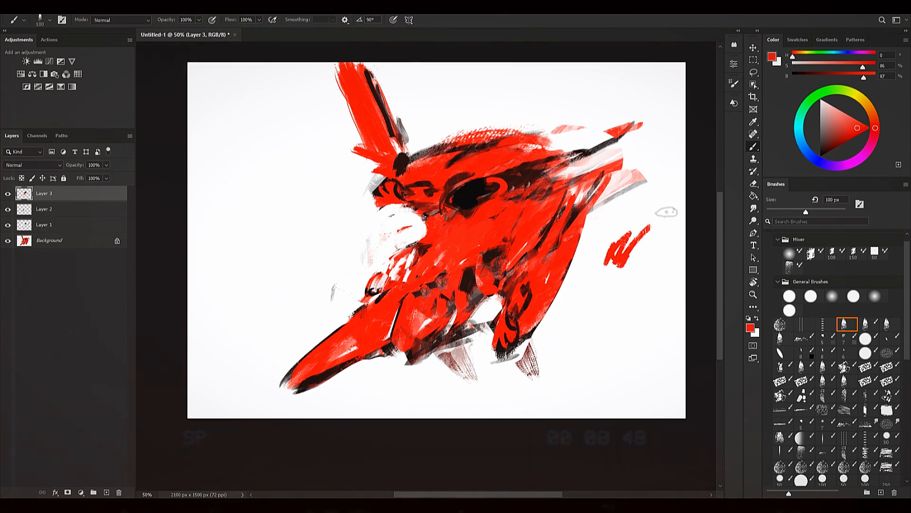
Step: Test three other bristle brushes with red swatches behind the head, enlarging the brush to 175 px
{"action": "left_click", "coordinate": [867, 324]}
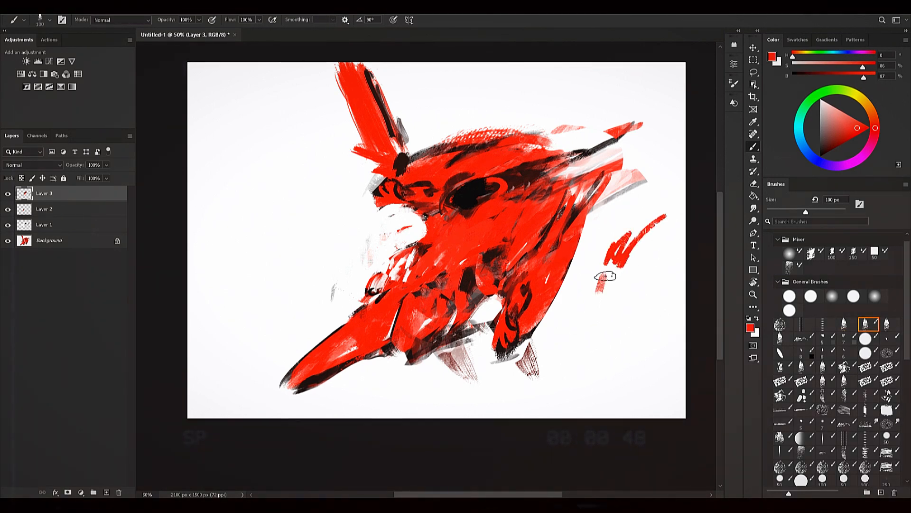
{"action": "key", "text": "bracketright"}
{"action": "left_click_drag", "start_coordinate": [621, 273], "coordinate": [655, 271]}
{"action": "key", "text": "bracketright"}
{"action": "left_click", "coordinate": [886, 325]}
{"action": "mouse_move", "coordinate": [603, 311]}
{"action": "left_mouse_down"}
{"action": "mouse_move", "coordinate": [620, 337]}
{"action": "mouse_move", "coordinate": [651, 337]}
{"action": "mouse_move", "coordinate": [662, 311]}
{"action": "left_mouse_up"}
{"action": "left_click", "coordinate": [779, 338]}
{"action": "mouse_move", "coordinate": [632, 376]}
{"action": "left_mouse_down"}
{"action": "mouse_move", "coordinate": [660, 370]}
{"action": "mouse_move", "coordinate": [671, 330]}
{"action": "mouse_move", "coordinate": [669, 233]}
{"action": "mouse_move", "coordinate": [661, 246]}
{"action": "mouse_move", "coordinate": [670, 215]}
{"action": "left_mouse_up"}
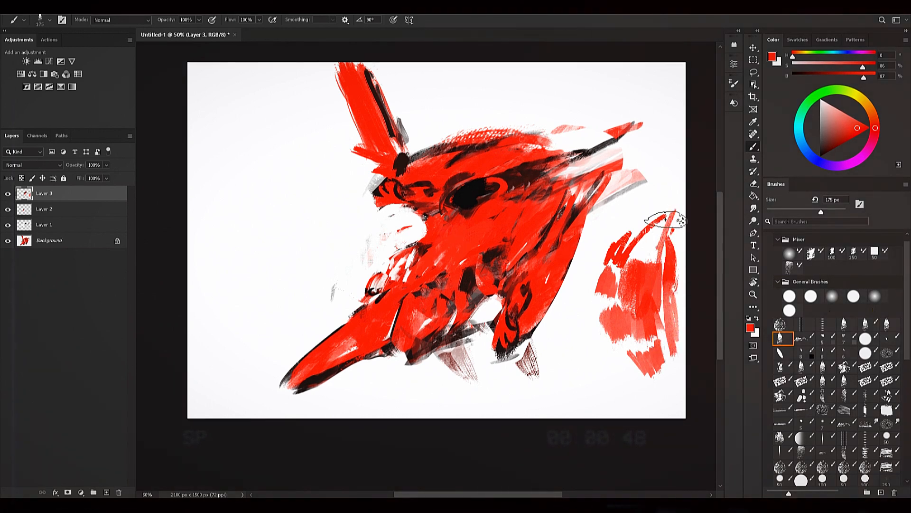
Step: Choose a fine striped brush, shrink it, sample dark paint from the jaw and stroke dark lines up the rear of the cheek
{"action": "left_click", "coordinate": [803, 337]}
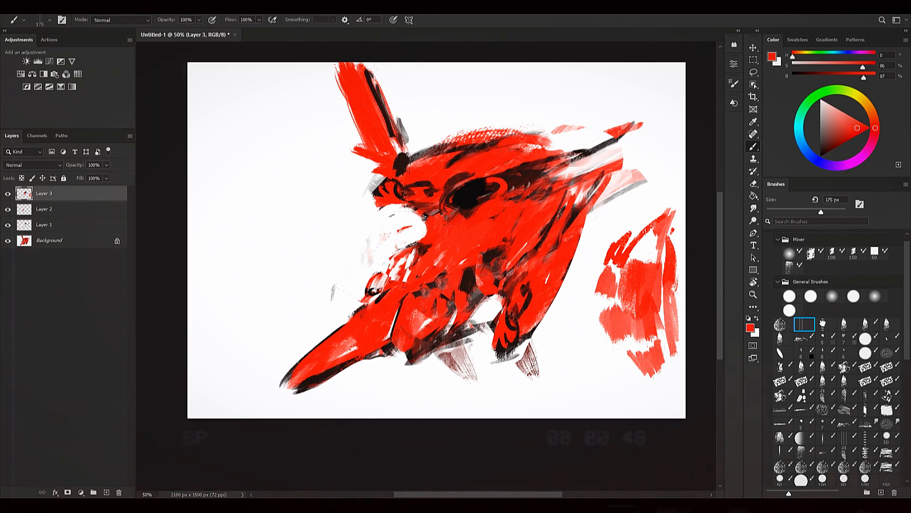
{"action": "key", "text": "bracketleft"}
{"action": "key", "text": "bracketleft"}
{"action": "key", "text": "bracketleft"}
{"action": "key", "text": "bracketleft"}
{"action": "key", "text": "bracketleft"}
{"action": "key", "text": "bracketleft"}
{"action": "left_click", "coordinate": [494, 280], "text": "alt"}
{"action": "left_click", "coordinate": [462, 279], "text": "alt"}
{"action": "left_click_drag", "start_coordinate": [519, 266], "coordinate": [578, 198]}
Step: Shrink the brush to 30 px and outline a swept-back fin behind the cheek with dark striped strokes
{"action": "key", "text": "bracketleft"}
{"action": "key", "text": "bracketleft"}
{"action": "key", "text": "bracketleft"}
{"action": "left_click_drag", "start_coordinate": [546, 226], "coordinate": [639, 184]}
{"action": "mouse_move", "coordinate": [637, 187]}
{"action": "left_mouse_down"}
{"action": "mouse_move", "coordinate": [596, 217]}
{"action": "mouse_move", "coordinate": [597, 208]}
{"action": "left_mouse_up"}
{"action": "left_click_drag", "start_coordinate": [660, 192], "coordinate": [558, 284]}
Step: Sample red from the cheek and fill the swept-back fin with 60 px striped strokes
{"action": "left_click", "coordinate": [560, 239], "text": "alt"}
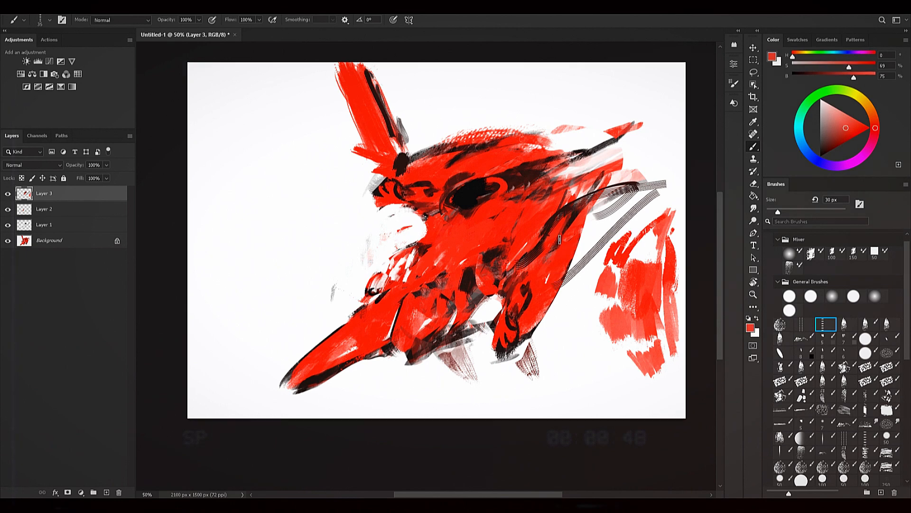
{"action": "key", "text": "bracketright"}
{"action": "key", "text": "bracketright"}
{"action": "left_click_drag", "start_coordinate": [657, 186], "coordinate": [558, 282]}
{"action": "left_click_drag", "start_coordinate": [655, 191], "coordinate": [551, 285]}
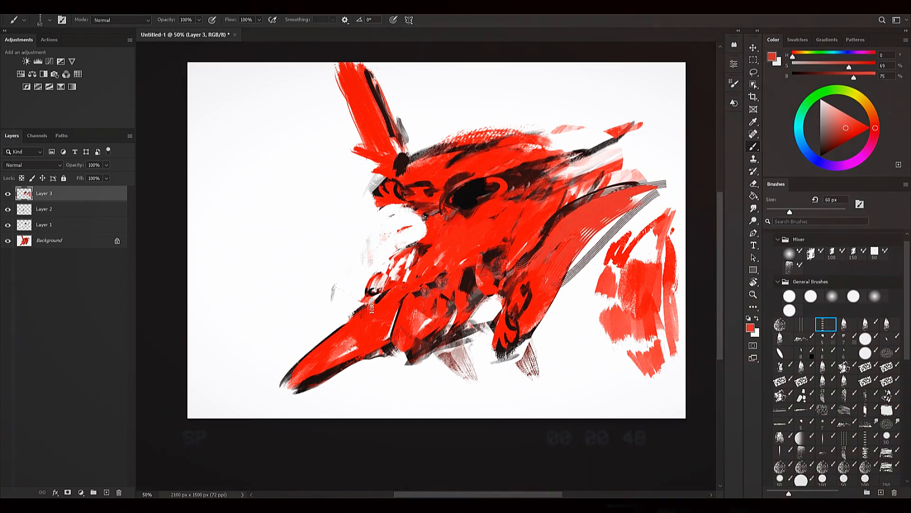
Step: Sample colours around the eye and paint a small red arc inside the black eye, then sample a dark tone from the cheek
{"action": "left_click", "coordinate": [463, 201], "text": "alt"}
{"action": "key", "text": "bracketleft"}
{"action": "key", "text": "bracketleft"}
{"action": "key", "text": "bracketleft"}
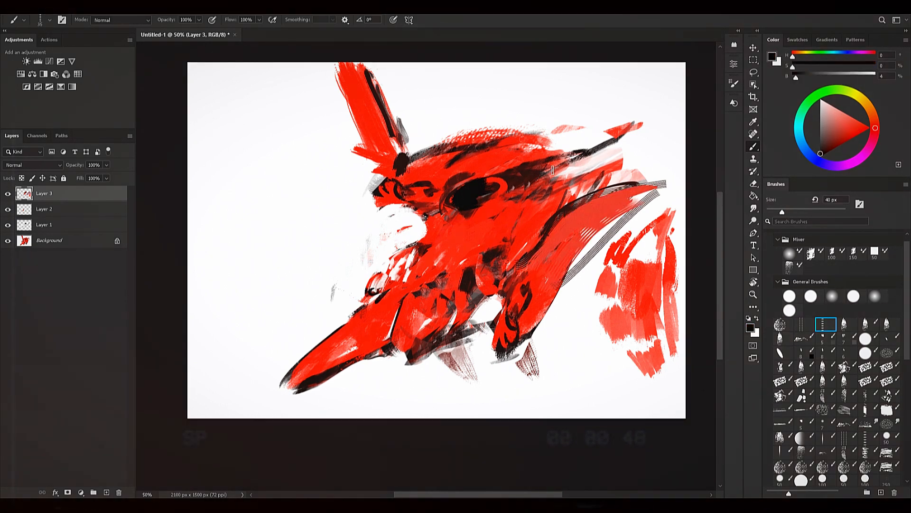
{"action": "left_click", "coordinate": [505, 212], "text": "alt"}
{"action": "key", "text": "bracketright"}
{"action": "left_click_drag", "start_coordinate": [465, 198], "coordinate": [460, 202]}
{"action": "key", "text": "bracketright"}
{"action": "left_click", "coordinate": [498, 249], "text": "alt"}
{"action": "key", "text": "bracketright"}
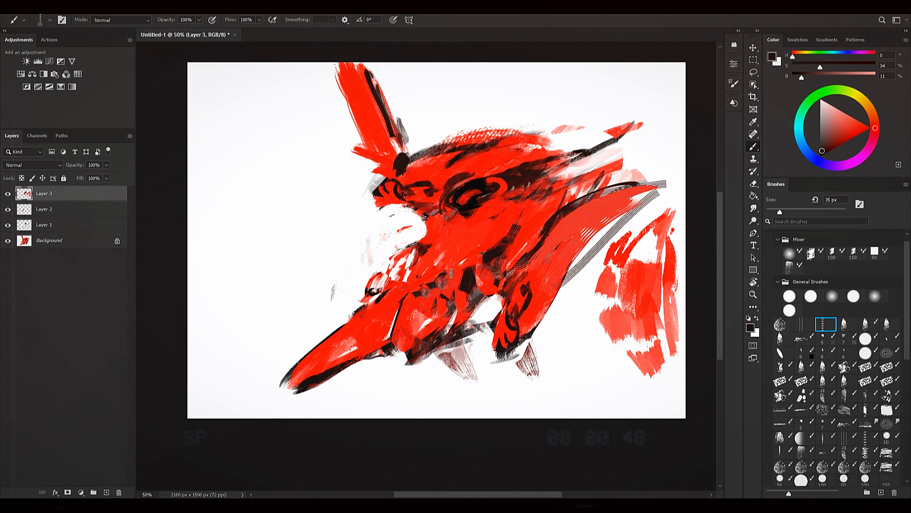
Step: Reduce the brush to 20 px and add thin red and dark accents along the upper jaw edge near the mouth corner
{"action": "key", "text": "bracketleft"}
{"action": "left_click", "coordinate": [401, 279], "text": "alt"}
{"action": "left_click", "coordinate": [379, 298], "text": "alt"}
{"action": "left_click", "coordinate": [375, 296], "text": "alt"}
{"action": "key", "text": "bracketleft"}
{"action": "left_click", "coordinate": [382, 292], "text": "alt"}
{"action": "left_click", "coordinate": [399, 279], "text": "alt"}
{"action": "left_click_drag", "start_coordinate": [363, 301], "coordinate": [336, 331]}
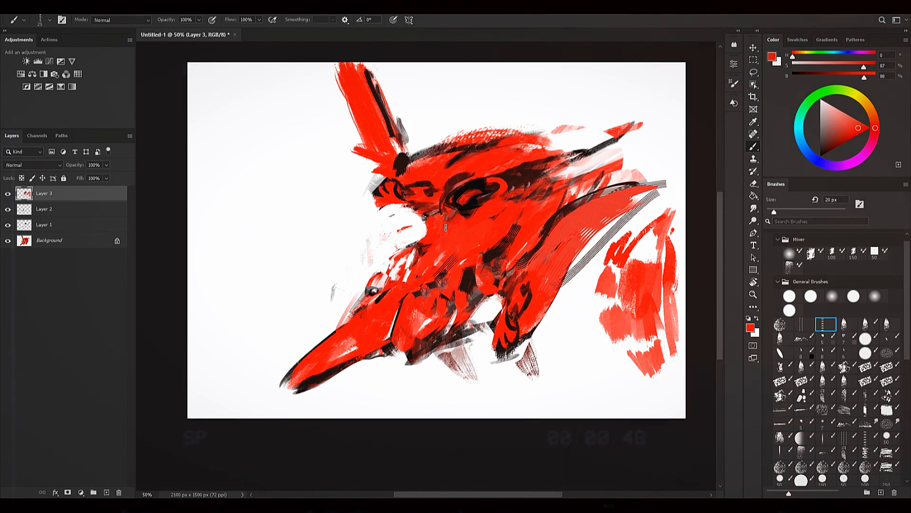
Step: Sample dark red, enlarge the striped brush and paint hatched strokes above and behind the eye
{"action": "left_click", "coordinate": [423, 269], "text": "alt"}
{"action": "key", "text": "bracketright"}
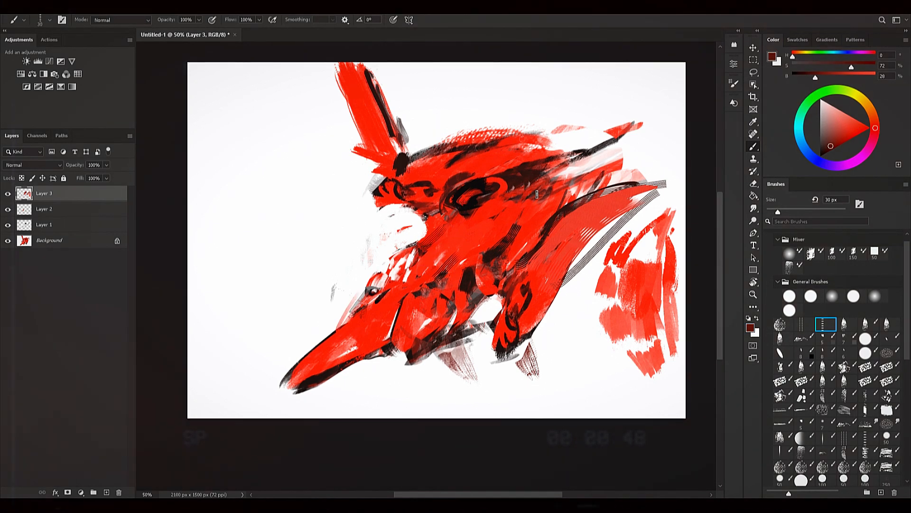
{"action": "key", "text": "bracketright"}
{"action": "key", "text": "bracketright"}
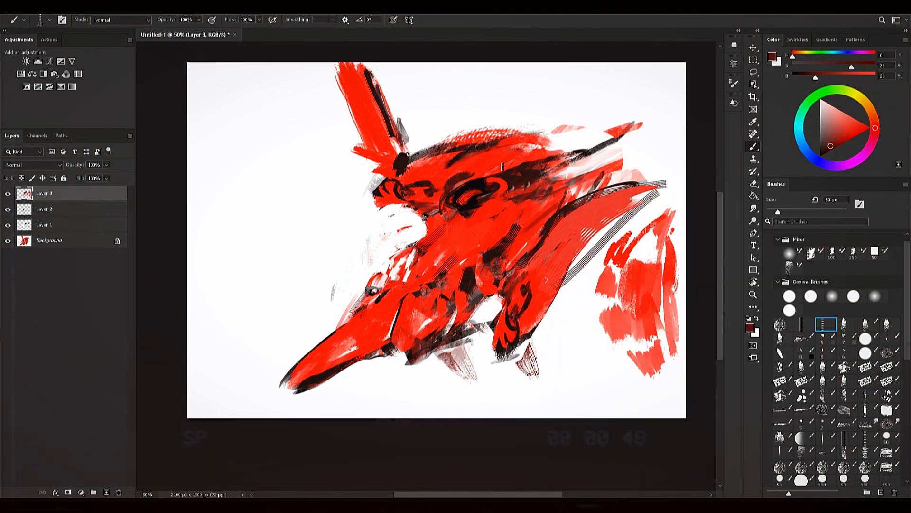
{"action": "key", "text": "bracketright"}
{"action": "key", "text": "bracketright"}
{"action": "key", "text": "bracketright"}
{"action": "key", "text": "bracketright"}
{"action": "key", "text": "bracketright"}
{"action": "key", "text": "bracketright"}
{"action": "key", "text": "bracketright"}
{"action": "key", "text": "bracketright"}
{"action": "key", "text": "bracketright"}
{"action": "key", "text": "bracketleft"}
{"action": "mouse_move", "coordinate": [451, 165]}
{"action": "left_mouse_down"}
{"action": "mouse_move", "coordinate": [473, 152]}
{"action": "mouse_move", "coordinate": [610, 148]}
{"action": "left_mouse_up"}
Step: Sample bright red, reduce the brush to 60 px and extend the crest toward its rear tip
{"action": "left_click", "coordinate": [475, 192], "text": "alt"}
{"action": "key", "text": "bracketleft"}
{"action": "key", "text": "bracketleft"}
{"action": "key", "text": "bracketleft"}
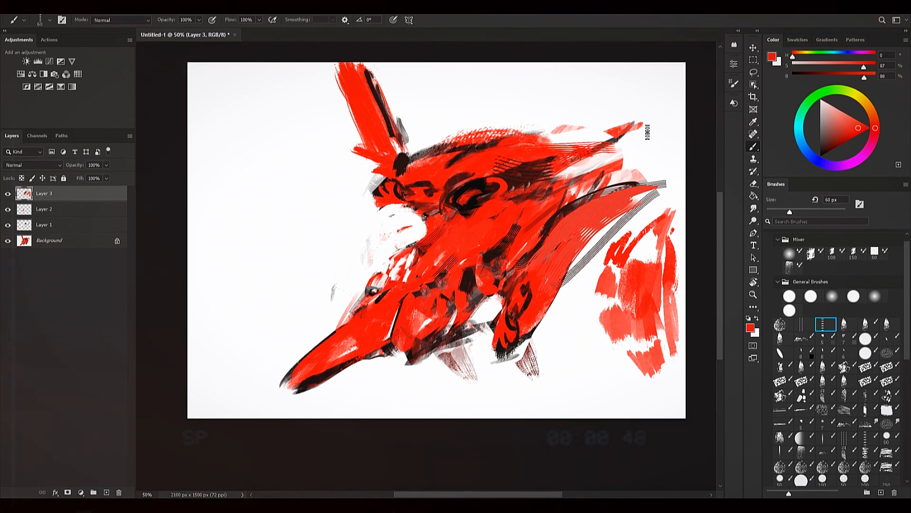
Step: Return to the textured round brush, sample a dark tone from the lower jaw and paint a stroke on the cheek below the eye
{"action": "key", "text": "h"}
{"action": "key", "text": "h"}
{"action": "key", "text": "space"}
{"action": "mouse_move", "coordinate": [522, 224]}
{"action": "left_mouse_down"}
{"action": "mouse_move", "coordinate": [556, 184]}
{"action": "mouse_move", "coordinate": [560, 210]}
{"action": "mouse_move", "coordinate": [548, 218]}
{"action": "left_mouse_up"}
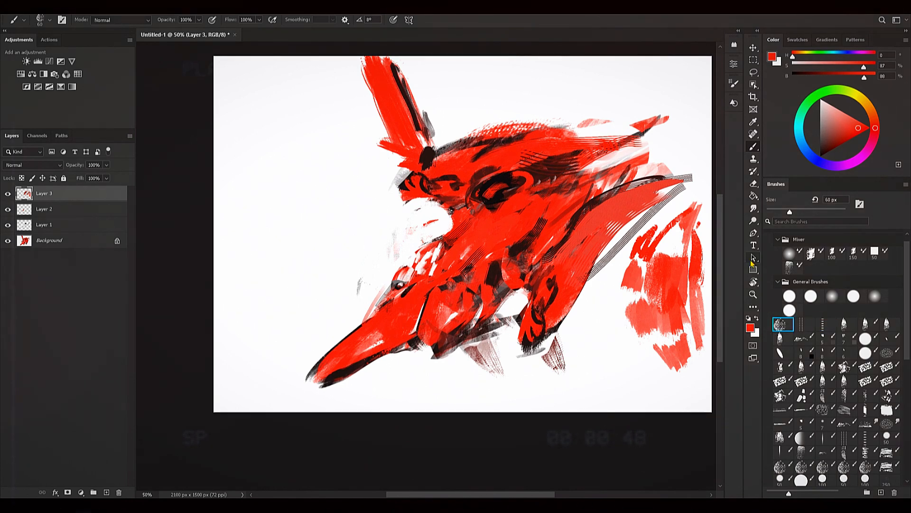
{"action": "key", "text": "bracketright"}
{"action": "left_click", "coordinate": [488, 297], "text": "alt"}
{"action": "key", "text": "bracketleft"}
{"action": "key", "text": "bracketright"}
{"action": "left_click_drag", "start_coordinate": [498, 236], "coordinate": [541, 209]}
Step: Enlarge the brush, sample dark red and shade the underside of the short upper snout
{"action": "key", "text": "bracketright"}
{"action": "key", "text": "bracketright"}
{"action": "left_click", "coordinate": [446, 218], "text": "alt"}
{"action": "left_click_drag", "start_coordinate": [404, 204], "coordinate": [444, 199]}
Step: Paint 125 px dark red shadows across the cheek just above the long lower jaw
{"action": "key", "text": "bracketleft"}
{"action": "mouse_move", "coordinate": [426, 277]}
{"action": "left_mouse_down"}
{"action": "mouse_move", "coordinate": [463, 275]}
{"action": "mouse_move", "coordinate": [475, 295]}
{"action": "left_mouse_up"}
{"action": "key", "text": "bracketright"}
{"action": "left_click_drag", "start_coordinate": [494, 250], "coordinate": [478, 295]}
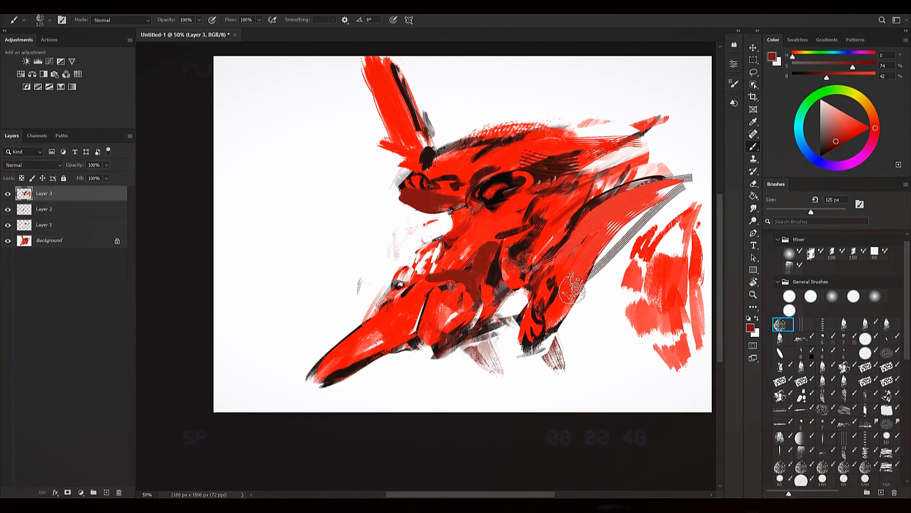
Step: Stroke dark red onto the swept-back fin, then sample near-black from the eye and paint a thick stroke down the fin's rear tip
{"action": "key", "text": "bracketright"}
{"action": "mouse_move", "coordinate": [632, 212]}
{"action": "left_mouse_down"}
{"action": "mouse_move", "coordinate": [653, 204]}
{"action": "mouse_move", "coordinate": [593, 264]}
{"action": "mouse_move", "coordinate": [634, 234]}
{"action": "left_mouse_up"}
{"action": "left_click", "coordinate": [498, 203], "text": "alt"}
{"action": "key", "text": "bracketleft"}
{"action": "key", "text": "bracketleft"}
{"action": "key", "text": "bracketleft"}
{"action": "key", "text": "bracketleft"}
{"action": "key", "text": "bracketleft"}
{"action": "key", "text": "bracketright"}
{"action": "key", "text": "bracketright"}
{"action": "key", "text": "bracketright"}
{"action": "key", "text": "bracketright"}
{"action": "key", "text": "bracketright"}
{"action": "left_click_drag", "start_coordinate": [655, 184], "coordinate": [639, 240]}
Step: Enlarge the brush and paint a near-black band along the fin's lower edge, reworking its rear tip
{"action": "key", "text": "bracketright"}
{"action": "left_click_drag", "start_coordinate": [590, 259], "coordinate": [631, 252]}
{"action": "key", "text": "bracketright"}
{"action": "mouse_move", "coordinate": [662, 183]}
{"action": "left_mouse_down"}
{"action": "mouse_move", "coordinate": [651, 224]}
{"action": "mouse_move", "coordinate": [636, 235]}
{"action": "left_mouse_up"}
{"action": "left_click", "coordinate": [635, 219], "text": "alt"}
{"action": "mouse_move", "coordinate": [648, 185]}
{"action": "left_mouse_down"}
{"action": "mouse_move", "coordinate": [632, 218]}
{"action": "mouse_move", "coordinate": [651, 208]}
{"action": "mouse_move", "coordinate": [651, 195]}
{"action": "mouse_move", "coordinate": [633, 223]}
{"action": "left_mouse_up"}
Step: Sample near-black on the fin, reduce the brush to 125 px and darken the fin's rear edge down to its lower band
{"action": "left_click", "coordinate": [654, 205], "text": "alt"}
{"action": "left_click", "coordinate": [645, 206], "text": "alt"}
{"action": "key", "text": "bracketleft"}
{"action": "key", "text": "bracketleft"}
{"action": "left_click", "coordinate": [625, 231], "text": "alt"}
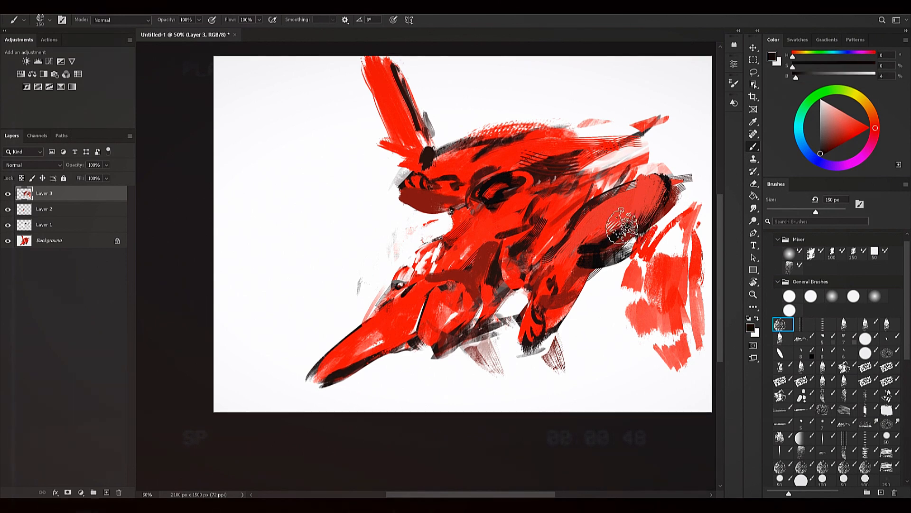
{"action": "key", "text": "bracketleft"}
{"action": "mouse_move", "coordinate": [663, 179]}
{"action": "left_mouse_down"}
{"action": "mouse_move", "coordinate": [650, 222]}
{"action": "mouse_move", "coordinate": [658, 185]}
{"action": "mouse_move", "coordinate": [645, 235]}
{"action": "mouse_move", "coordinate": [649, 210]}
{"action": "mouse_move", "coordinate": [641, 234]}
{"action": "mouse_move", "coordinate": [622, 252]}
{"action": "left_mouse_up"}
{"action": "left_click", "coordinate": [499, 173], "text": "alt"}
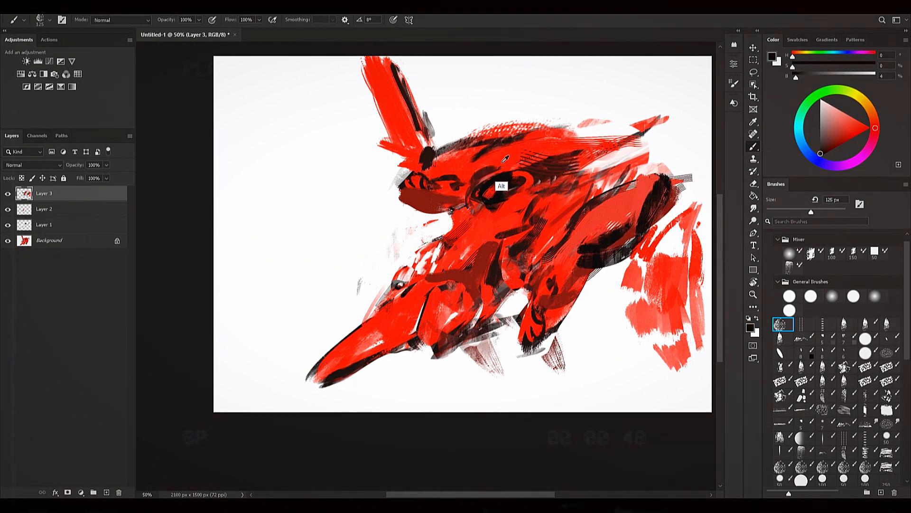
Step: Enlarge the brush to 150 px, sample bright red and paint over the head between the eye and the swept-back fin
{"action": "key", "text": "bracketright"}
{"action": "mouse_move", "coordinate": [610, 202]}
{"action": "left_mouse_down"}
{"action": "mouse_move", "coordinate": [594, 233]}
{"action": "mouse_move", "coordinate": [650, 188]}
{"action": "mouse_move", "coordinate": [598, 216]}
{"action": "mouse_move", "coordinate": [561, 189]}
{"action": "left_mouse_up"}
{"action": "left_click", "coordinate": [562, 197], "text": "alt"}
{"action": "key", "text": "bracketright"}
{"action": "key", "text": "bracketleft"}
{"action": "key", "text": "bracketleft"}
{"action": "key", "text": "bracketleft"}
{"action": "key", "text": "bracketright"}
{"action": "key", "text": "bracketright"}
{"action": "key", "text": "bracketright"}
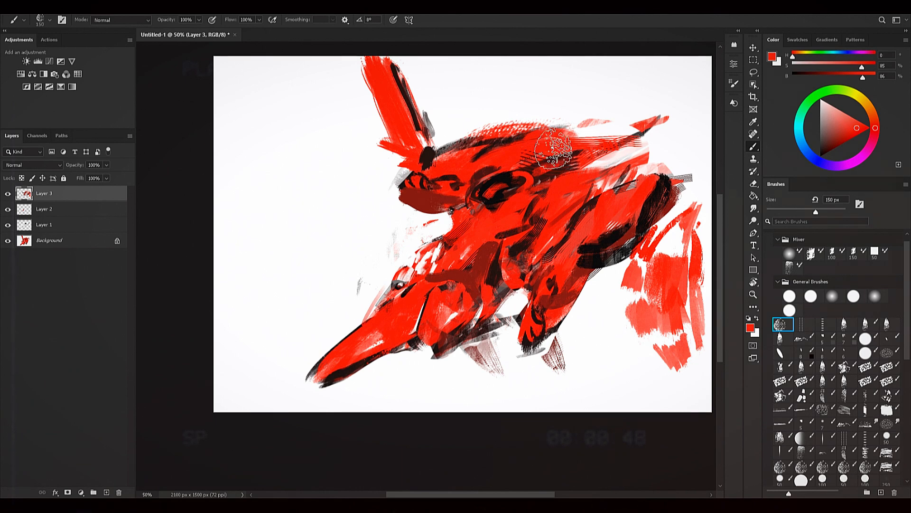
Step: Sample near-black from the fin's rear tip, reduce the brush to about 45 px and stroke dark streaks down the horn
{"action": "left_click", "coordinate": [661, 183], "text": "alt"}
{"action": "key", "text": "bracketleft"}
{"action": "key", "text": "bracketleft"}
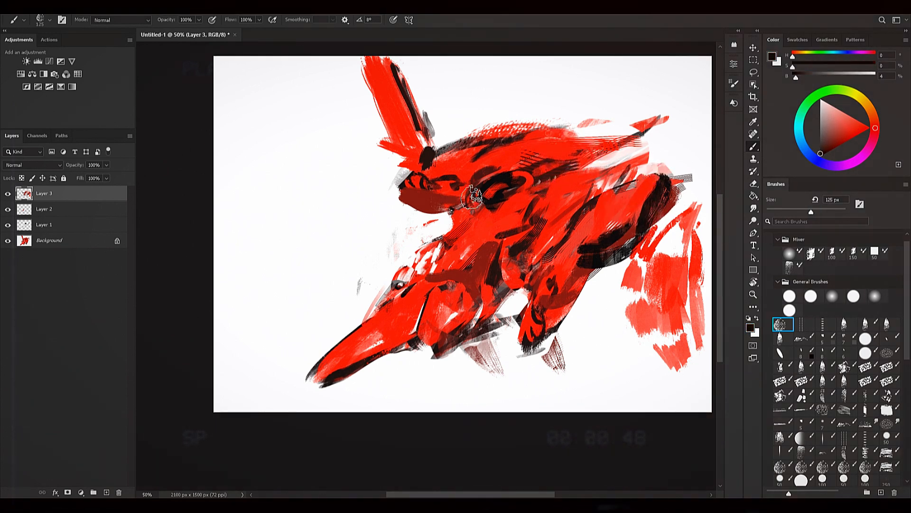
{"action": "key", "text": "bracketleft"}
{"action": "key", "text": "bracketleft"}
{"action": "left_click_drag", "start_coordinate": [394, 88], "coordinate": [412, 133]}
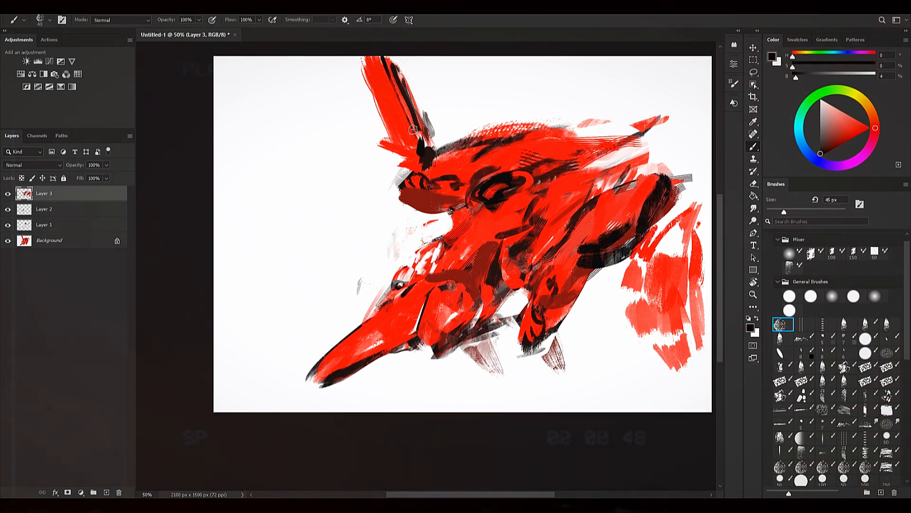
{"action": "key", "text": "bracketleft"}
{"action": "key", "text": "bracketleft"}
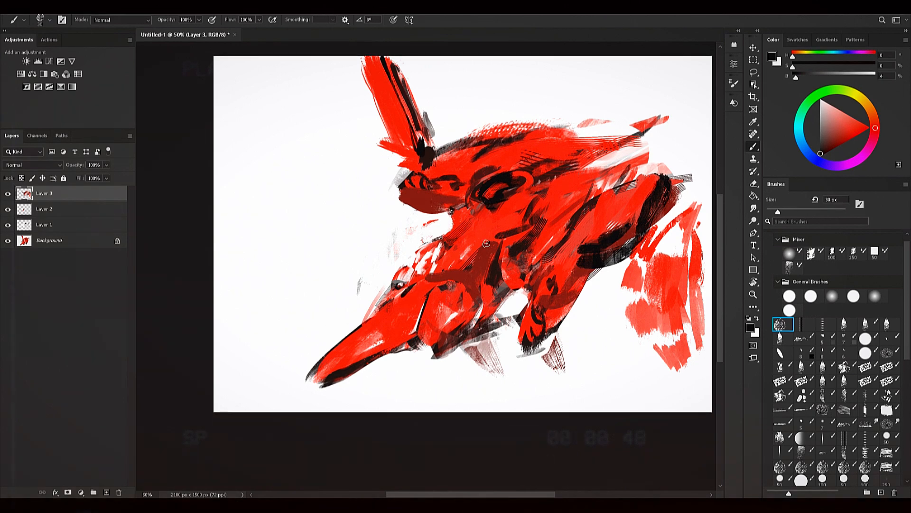
Step: Sample dark red and paint a shadow band over the small grey knob above the base of the long jaw
{"action": "left_click", "coordinate": [470, 174], "text": "alt"}
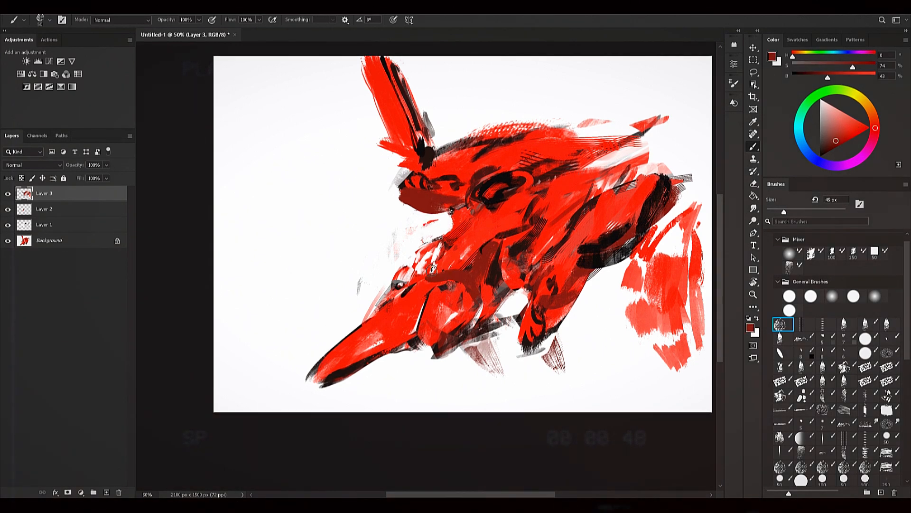
{"action": "left_click", "coordinate": [394, 287], "text": "alt"}
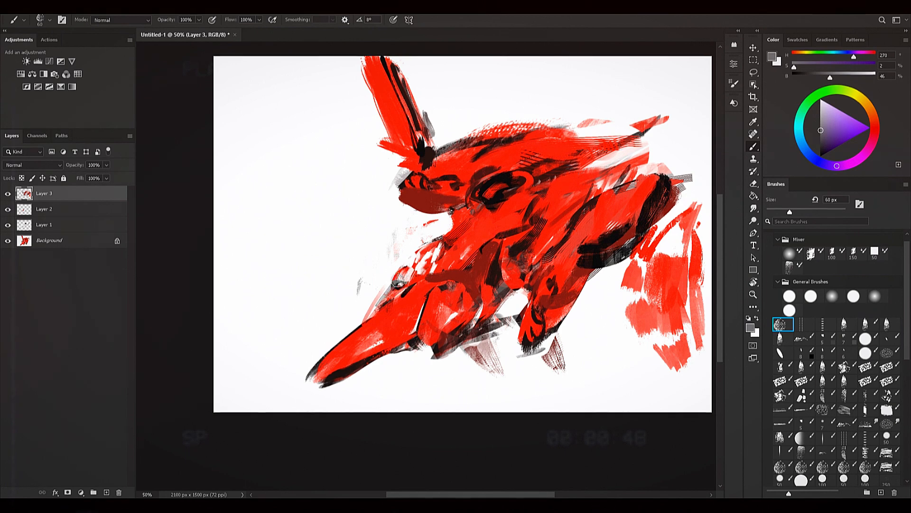
{"action": "left_click", "coordinate": [413, 291], "text": "alt"}
{"action": "key", "text": "bracketright"}
{"action": "key", "text": "bracketright"}
{"action": "left_click_drag", "start_coordinate": [394, 289], "coordinate": [417, 283]}
{"action": "left_click", "coordinate": [429, 293], "text": "alt"}
{"action": "left_click", "coordinate": [498, 273], "text": "alt"}
{"action": "left_click", "coordinate": [481, 278], "text": "alt"}
{"action": "key", "text": "bracketleft"}
{"action": "key", "text": "bracketleft"}
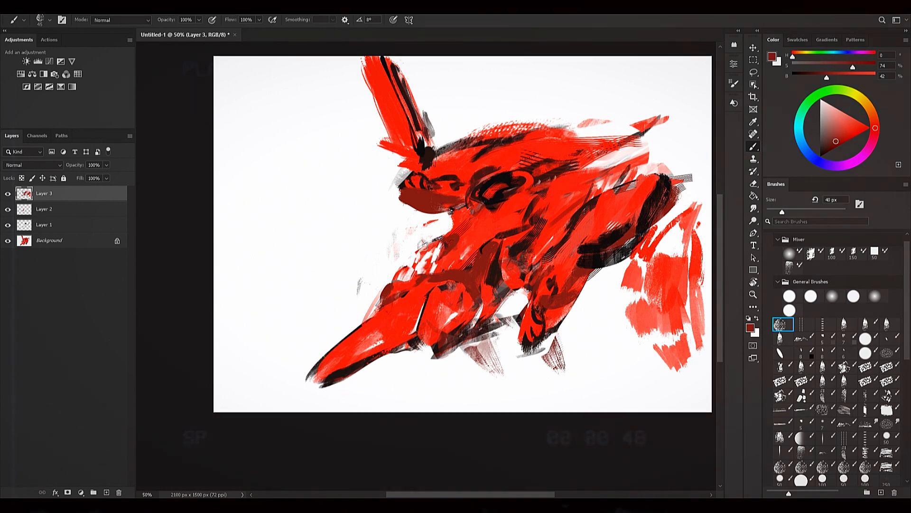
Step: Sample bright red, enlarge the brush and paint a rounded cheek mass behind the long jaw
{"action": "key", "text": "bracketright"}
{"action": "key", "text": "bracketright"}
{"action": "left_click", "coordinate": [447, 288], "text": "alt"}
{"action": "key", "text": "bracketright"}
{"action": "key", "text": "bracketright"}
{"action": "key", "text": "bracketright"}
{"action": "key", "text": "bracketright"}
{"action": "mouse_move", "coordinate": [439, 335]}
{"action": "left_mouse_down"}
{"action": "mouse_move", "coordinate": [496, 332]}
{"action": "mouse_move", "coordinate": [511, 318]}
{"action": "mouse_move", "coordinate": [485, 334]}
{"action": "mouse_move", "coordinate": [502, 329]}
{"action": "mouse_move", "coordinate": [489, 310]}
{"action": "left_mouse_up"}
{"action": "key", "text": "bracketright"}
{"action": "key", "text": "bracketright"}
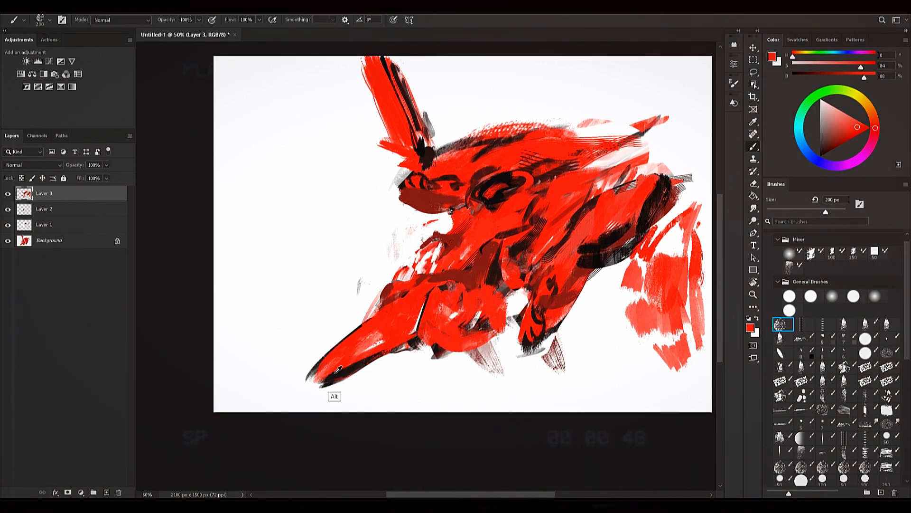
Step: Sample near-black from the jaw tip, reduce the brush to 20 px and draw thin crease lines across the jaw's base
{"action": "left_click", "coordinate": [335, 375], "text": "alt"}
{"action": "key", "text": "bracketleft"}
{"action": "key", "text": "bracketleft"}
{"action": "key", "text": "bracketleft"}
{"action": "key", "text": "bracketleft"}
{"action": "key", "text": "bracketleft"}
{"action": "left_click", "coordinate": [347, 380], "text": "alt"}
{"action": "key", "text": "bracketleft"}
{"action": "key", "text": "bracketleft"}
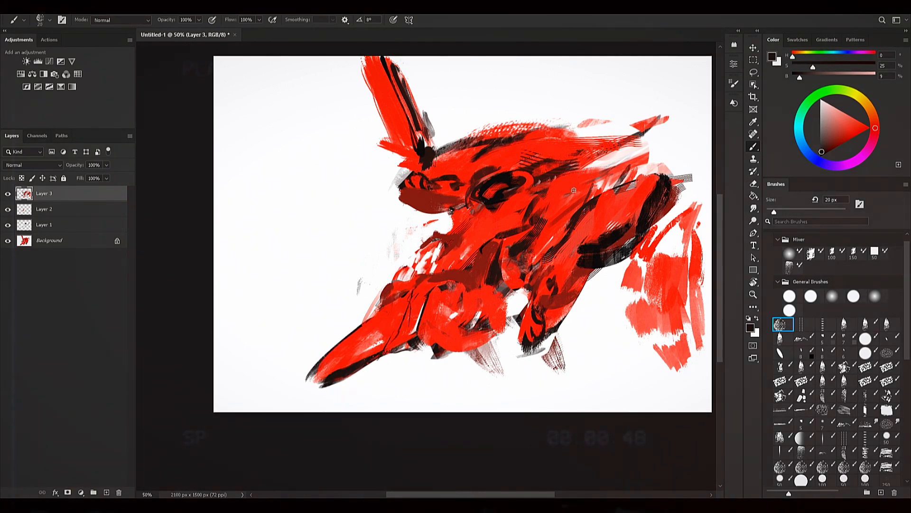
Step: Extend the jaw's tip with a thin near-black spike, then sample white from the background beside the neck
{"action": "left_click", "coordinate": [333, 379], "text": "alt"}
{"action": "key", "text": "bracketright"}
{"action": "left_click", "coordinate": [393, 253], "text": "alt"}
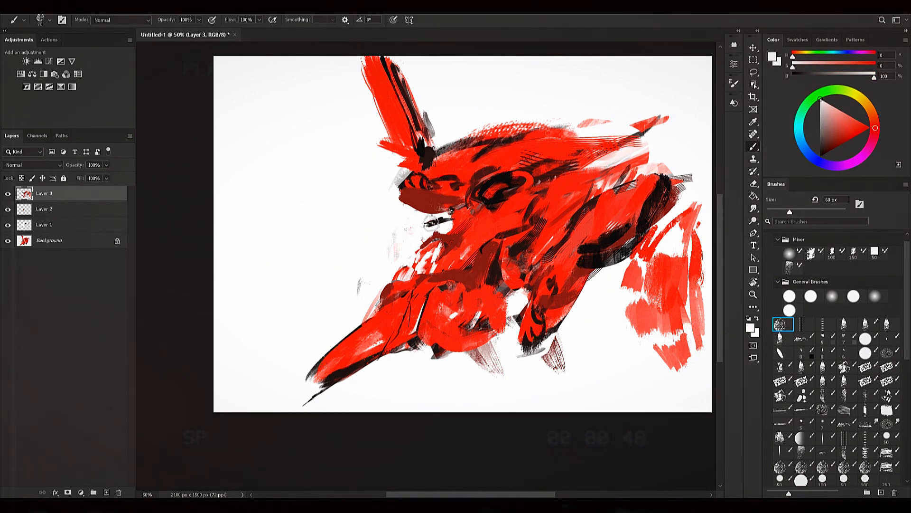
{"action": "key", "text": "bracketright"}
Step: Sample red and dark brown from the swept-back fin and rework its upper edge with a 90 to 100 px brush
{"action": "left_click", "coordinate": [605, 229], "text": "alt"}
{"action": "left_click", "coordinate": [606, 220], "text": "alt"}
{"action": "key", "text": "bracketright"}
{"action": "key", "text": "bracketright"}
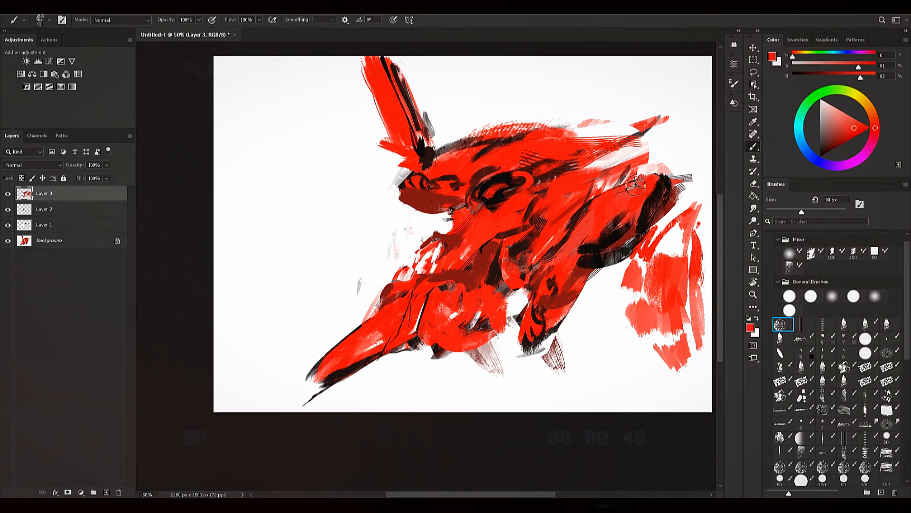
{"action": "left_click", "coordinate": [589, 202], "text": "alt"}
{"action": "key", "text": "bracketright"}
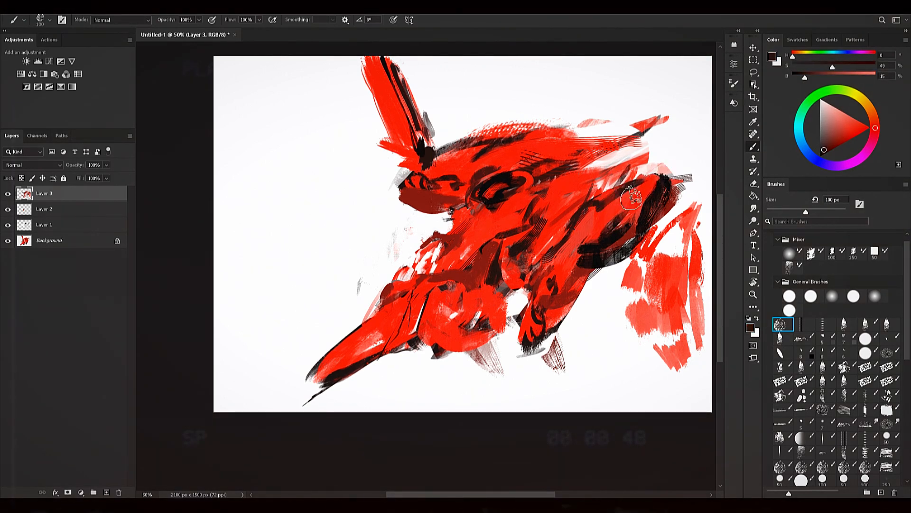
Step: Paint red along the head's upper rear edge, then cover the loose wisps behind it with 150 px white strokes
{"action": "left_click", "coordinate": [558, 148], "text": "alt"}
{"action": "left_click_drag", "start_coordinate": [554, 154], "coordinate": [589, 164]}
{"action": "key", "text": "bracketright"}
{"action": "key", "text": "bracketright"}
{"action": "left_click", "coordinate": [573, 97]}
{"action": "left_click", "coordinate": [580, 99], "text": "alt"}
{"action": "mouse_move", "coordinate": [579, 119]}
{"action": "left_mouse_down"}
{"action": "mouse_move", "coordinate": [618, 140]}
{"action": "mouse_move", "coordinate": [594, 128]}
{"action": "mouse_move", "coordinate": [626, 137]}
{"action": "mouse_move", "coordinate": [663, 131]}
{"action": "mouse_move", "coordinate": [599, 142]}
{"action": "left_mouse_up"}
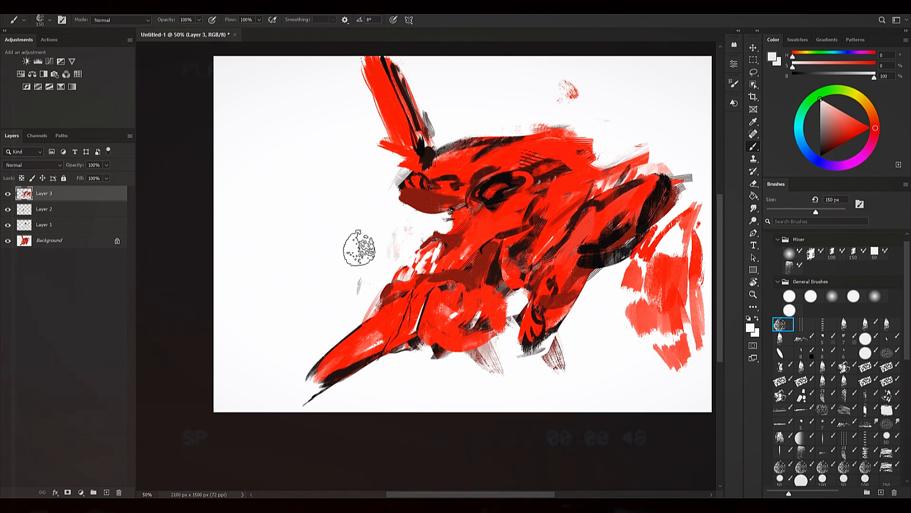
Step: Enlarge the white brush and paint out the loose red patches behind and below the fin
{"action": "key", "text": "bracketleft"}
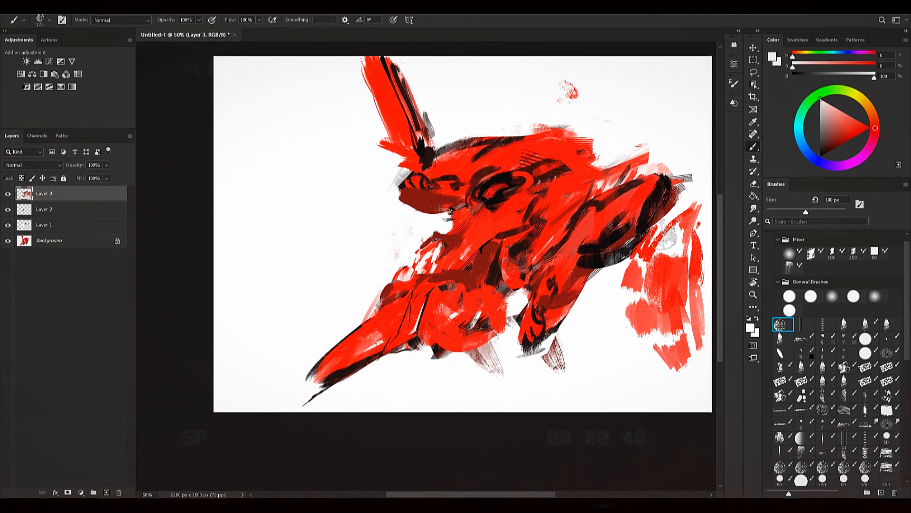
{"action": "key", "text": "bracketright"}
{"action": "key", "text": "bracketright"}
{"action": "key", "text": "bracketright"}
{"action": "mouse_move", "coordinate": [692, 204]}
{"action": "left_mouse_down"}
{"action": "mouse_move", "coordinate": [630, 316]}
{"action": "mouse_move", "coordinate": [686, 229]}
{"action": "mouse_move", "coordinate": [653, 307]}
{"action": "mouse_move", "coordinate": [677, 365]}
{"action": "mouse_move", "coordinate": [696, 350]}
{"action": "mouse_move", "coordinate": [633, 326]}
{"action": "mouse_move", "coordinate": [661, 309]}
{"action": "left_mouse_up"}
{"action": "key", "text": "bracketleft"}
{"action": "key", "text": "bracketleft"}
Step: Check the whole silhouette from a distance and flip the canvas horizontally
{"action": "key", "text": "z"}
{"action": "left_click_drag", "start_coordinate": [712, 197], "coordinate": [627, 168]}
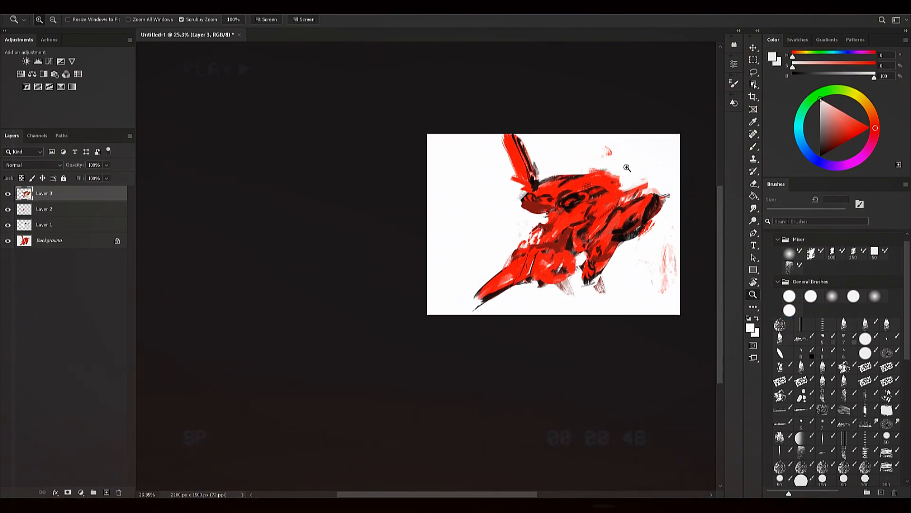
{"action": "mouse_move", "coordinate": [569, 209]}
{"action": "left_mouse_down"}
{"action": "mouse_move", "coordinate": [606, 197]}
{"action": "mouse_move", "coordinate": [612, 207]}
{"action": "left_mouse_up"}
{"action": "key", "text": "b"}
{"action": "key", "text": "ctrl+shift+h"}
{"action": "key", "text": "space"}
{"action": "mouse_move", "coordinate": [513, 238]}
{"action": "left_mouse_down"}
{"action": "mouse_move", "coordinate": [617, 259]}
{"action": "mouse_move", "coordinate": [505, 226]}
{"action": "mouse_move", "coordinate": [508, 217]}
{"action": "left_mouse_up"}
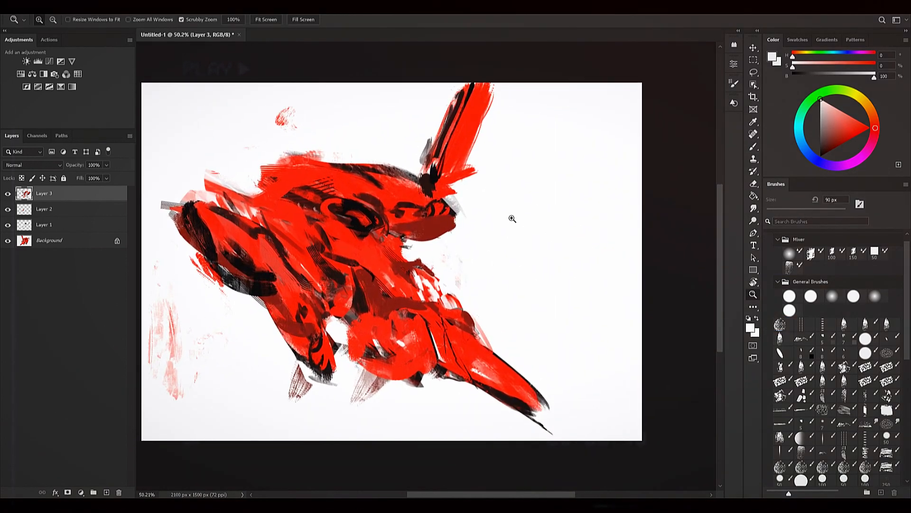
Step: Rework the horn's base in near-black, then sample dark red and stroke 50 px streaks along the horn
{"action": "key", "text": "bracketright"}
{"action": "left_click", "coordinate": [430, 198], "text": "alt"}
{"action": "left_click", "coordinate": [443, 171], "text": "alt"}
{"action": "key", "text": "bracketright"}
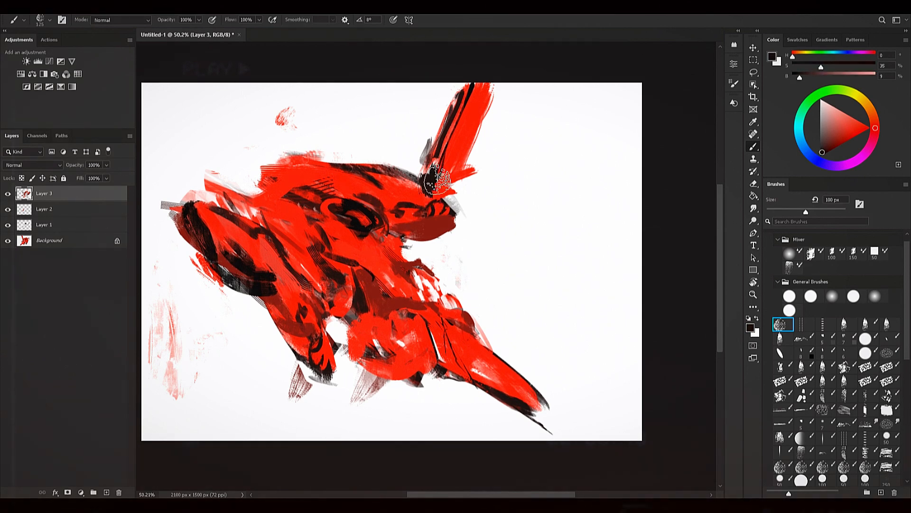
{"action": "left_click", "coordinate": [364, 303], "text": "alt"}
{"action": "key", "text": "bracketleft"}
{"action": "key", "text": "bracketleft"}
{"action": "key", "text": "bracketleft"}
{"action": "key", "text": "bracketleft"}
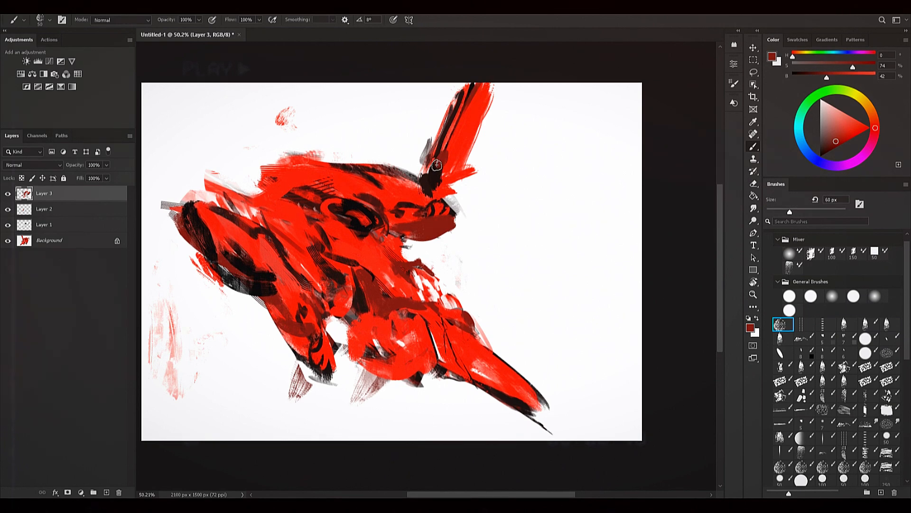
{"action": "mouse_move", "coordinate": [466, 124]}
{"action": "left_mouse_down"}
{"action": "mouse_move", "coordinate": [478, 99]}
{"action": "mouse_move", "coordinate": [467, 145]}
{"action": "left_mouse_up"}
{"action": "key", "text": "bracketright"}
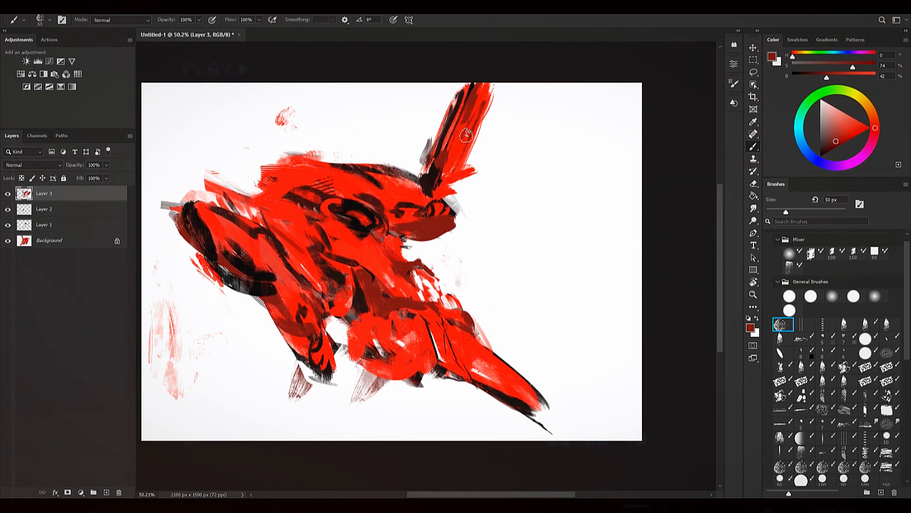
Step: Widen the horn's outer edge with bright red strokes using a 100 px brush
{"action": "key", "text": "bracketright"}
{"action": "mouse_move", "coordinate": [495, 86]}
{"action": "left_mouse_down"}
{"action": "mouse_move", "coordinate": [467, 159]}
{"action": "mouse_move", "coordinate": [515, 75]}
{"action": "left_mouse_up"}
{"action": "left_click", "coordinate": [460, 164], "text": "alt"}
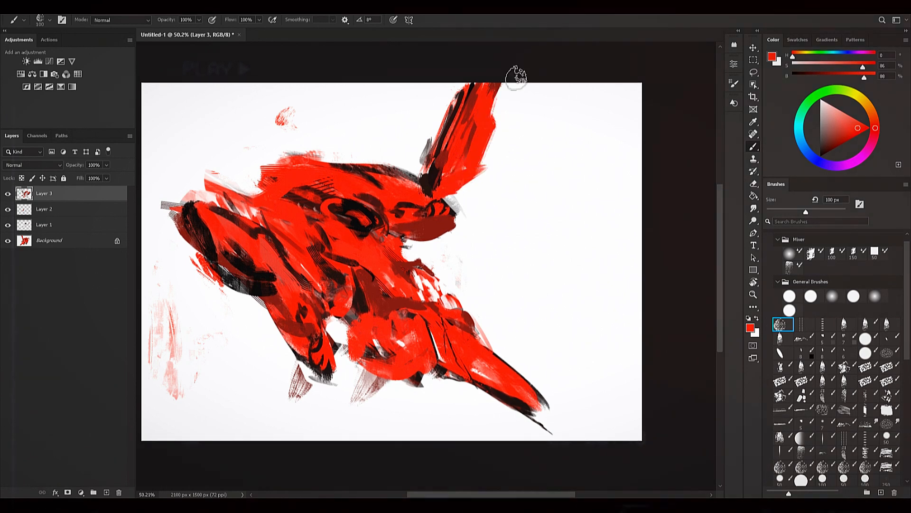
Step: Sample white, enlarge the brush to 125 px and carve both sides of the horn into a narrower shape
{"action": "left_click", "coordinate": [430, 179], "text": "alt"}
{"action": "left_click", "coordinate": [439, 117], "text": "alt"}
{"action": "key", "text": "bracketright"}
{"action": "mouse_move", "coordinate": [421, 138]}
{"action": "left_mouse_down"}
{"action": "mouse_move", "coordinate": [473, 87]}
{"action": "mouse_move", "coordinate": [472, 71]}
{"action": "mouse_move", "coordinate": [434, 146]}
{"action": "left_mouse_up"}
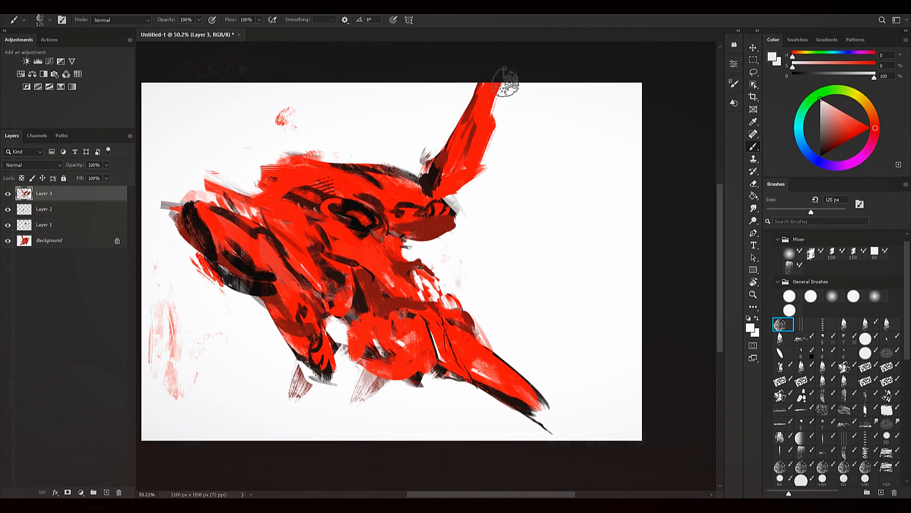
{"action": "left_click_drag", "start_coordinate": [505, 96], "coordinate": [467, 190]}
{"action": "key", "text": "bracketleft"}
{"action": "key", "text": "bracketleft"}
{"action": "left_click_drag", "start_coordinate": [490, 122], "coordinate": [464, 207]}
{"action": "key", "text": "bracketleft"}
Step: Sample dark red from the horn, add 60 px strokes around it and flip the canvas back horizontally
{"action": "left_click", "coordinate": [445, 153], "text": "alt"}
{"action": "key", "text": "bracketleft"}
{"action": "mouse_move", "coordinate": [492, 191]}
{"action": "left_mouse_down"}
{"action": "mouse_move", "coordinate": [517, 198]}
{"action": "mouse_move", "coordinate": [487, 204]}
{"action": "left_mouse_up"}
{"action": "key", "text": "h"}
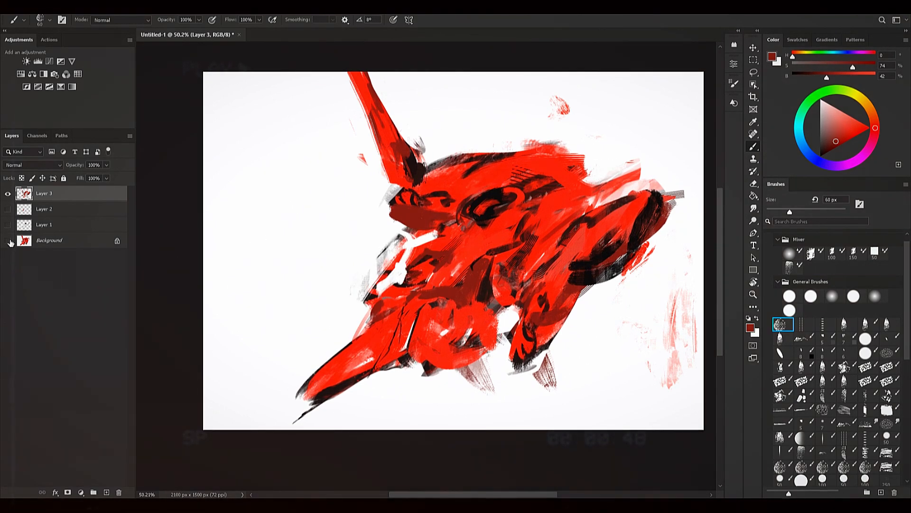
Step: Isolate Layer 3 to inspect its strokes without the layers beneath, then show all layers again
{"action": "left_click", "coordinate": [8, 241]}
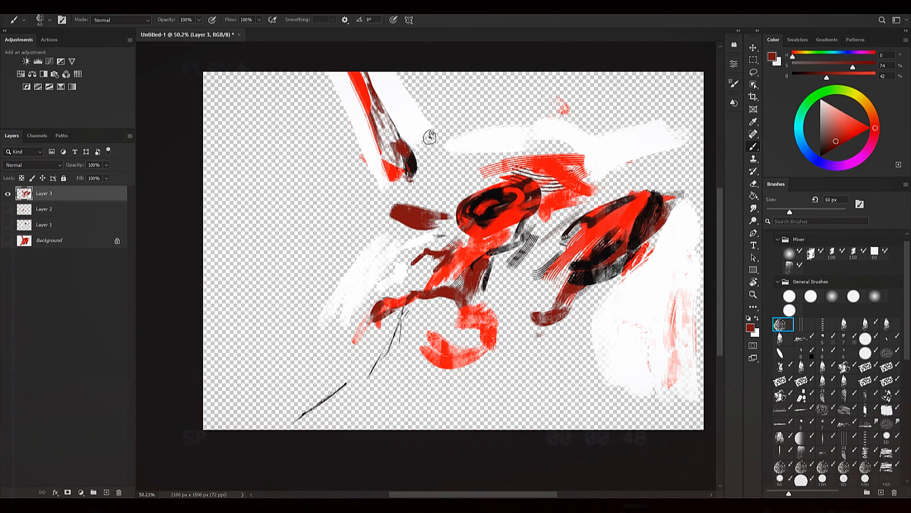
{"action": "left_click_drag", "start_coordinate": [8, 240], "coordinate": [8, 197]}
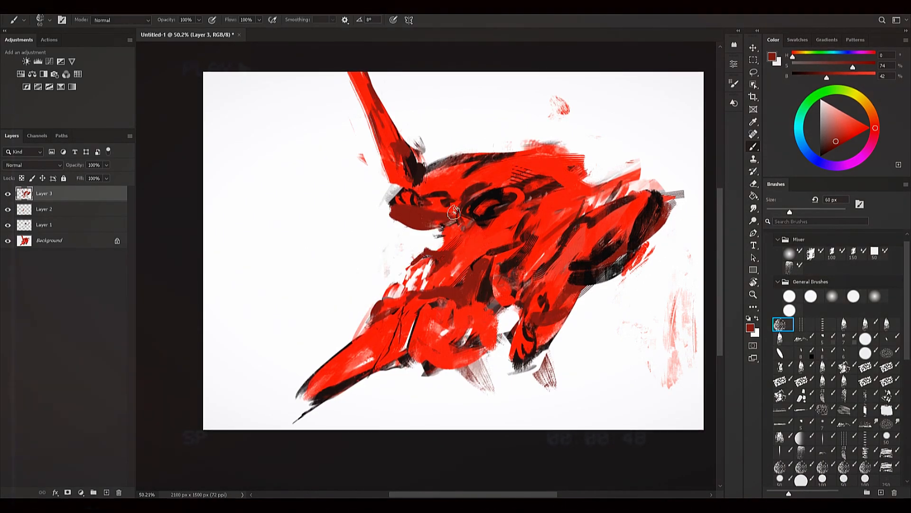
{"action": "left_click_drag", "start_coordinate": [475, 224], "coordinate": [485, 231]}
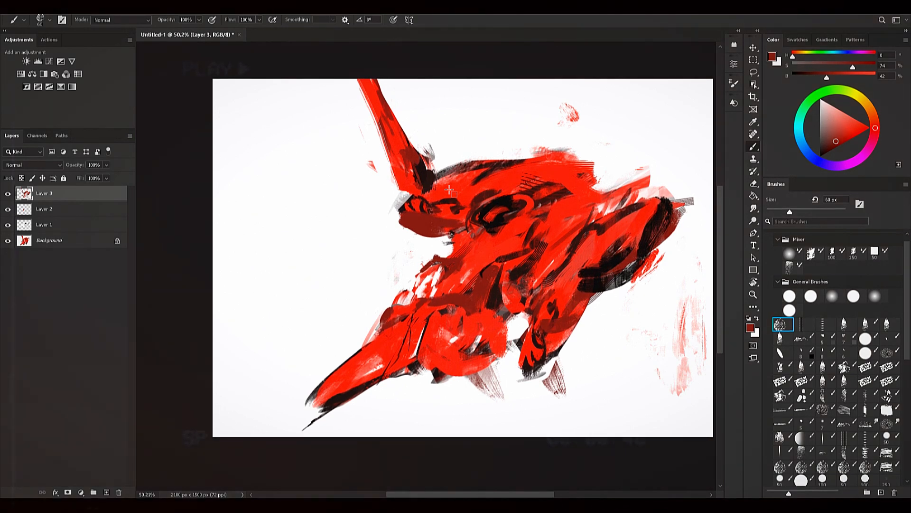
{"action": "left_click_drag", "start_coordinate": [519, 158], "coordinate": [495, 176]}
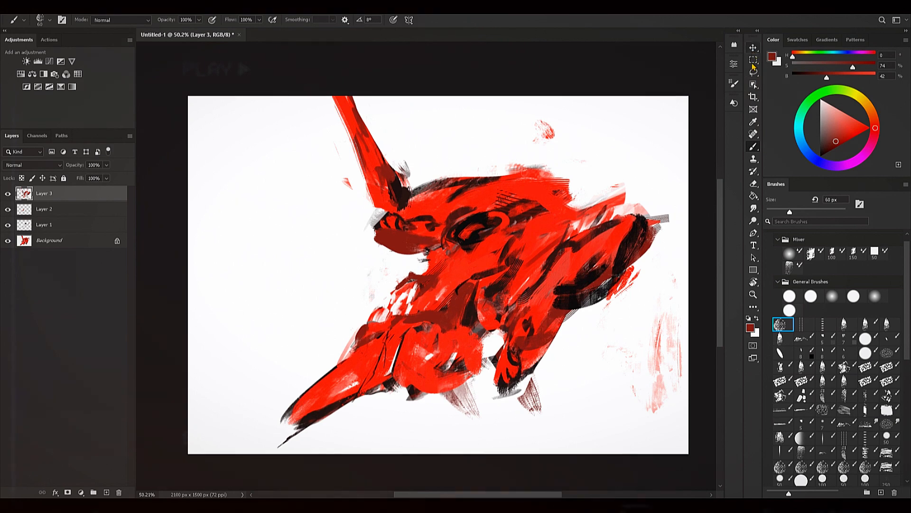
Step: Choose the Quick Selection tool, review its brush settings and run Select Subject on Layer 3
{"action": "left_click", "coordinate": [753, 60]}
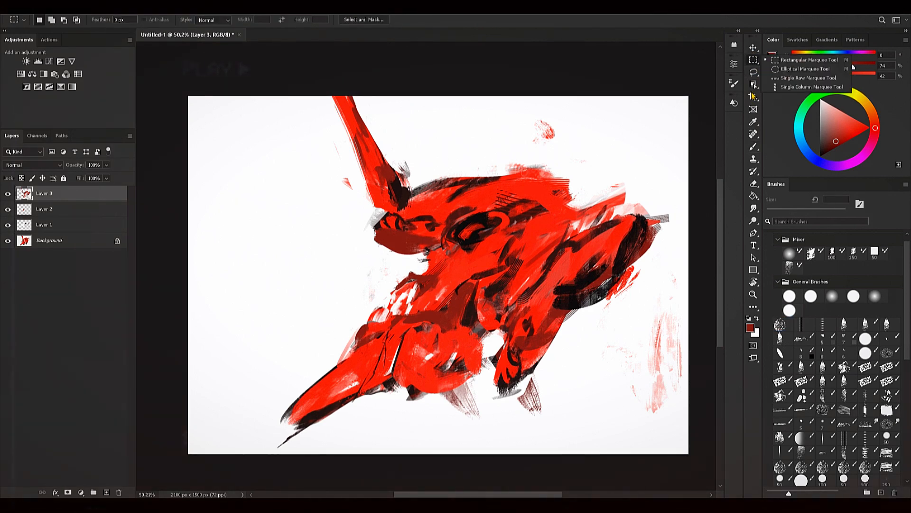
{"action": "left_click", "coordinate": [753, 85]}
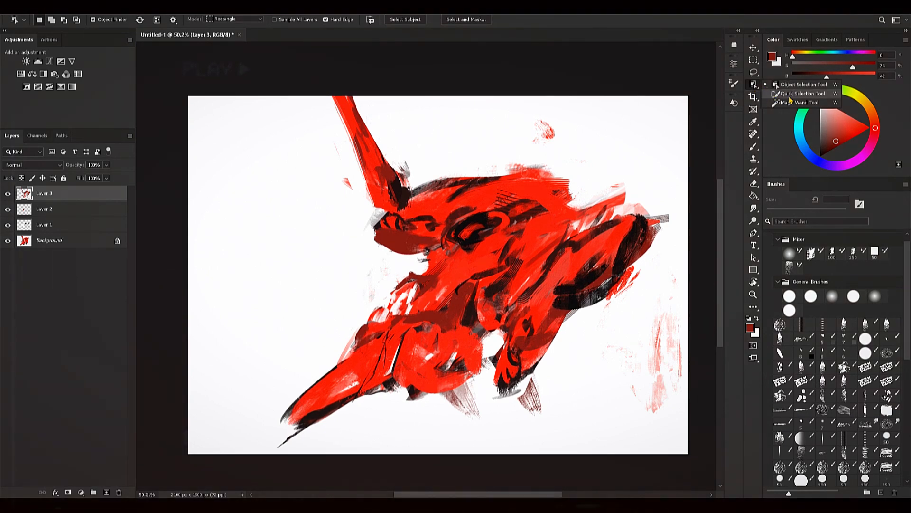
{"action": "left_click", "coordinate": [789, 96]}
{"action": "left_click", "coordinate": [485, 200]}
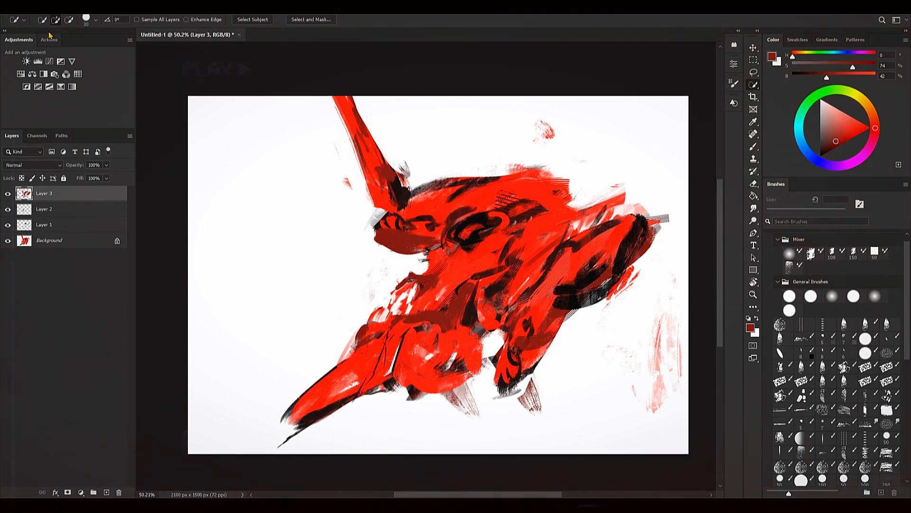
{"action": "left_click", "coordinate": [97, 20]}
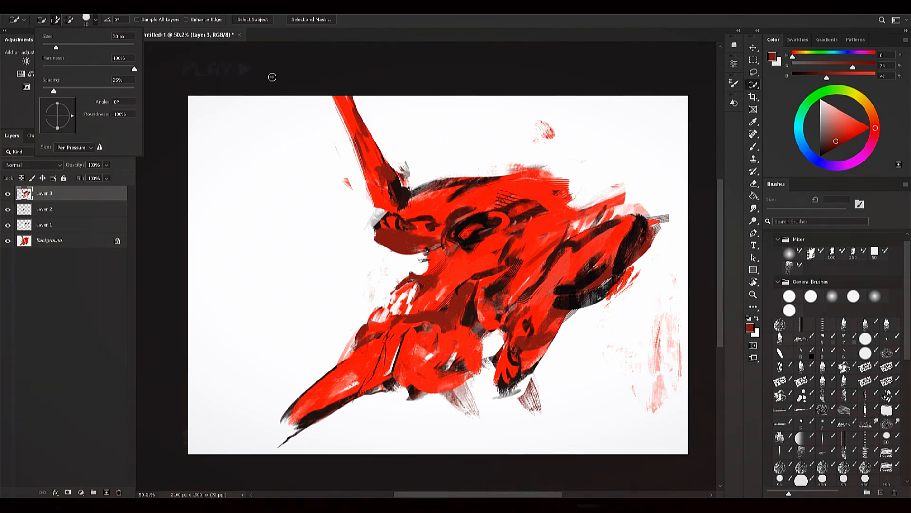
{"action": "left_click", "coordinate": [252, 25]}
{"action": "left_click", "coordinate": [253, 19]}
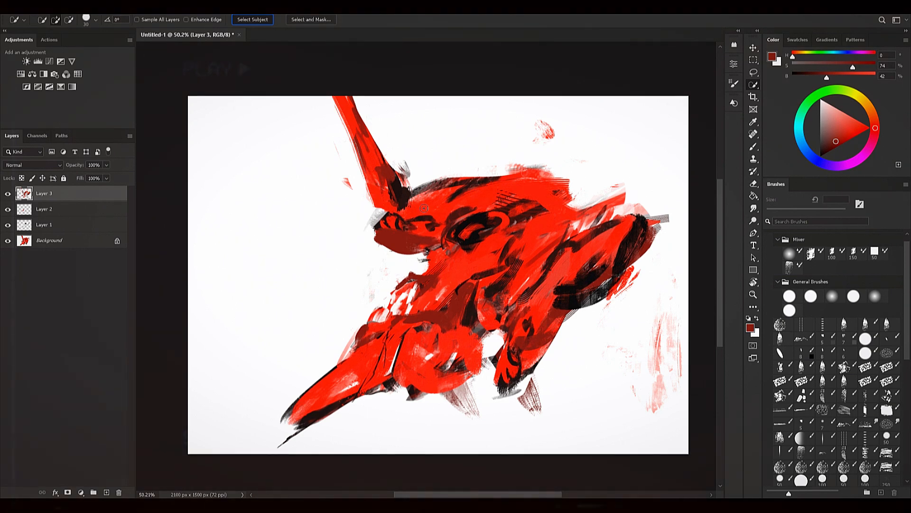
{"action": "key", "text": "b"}
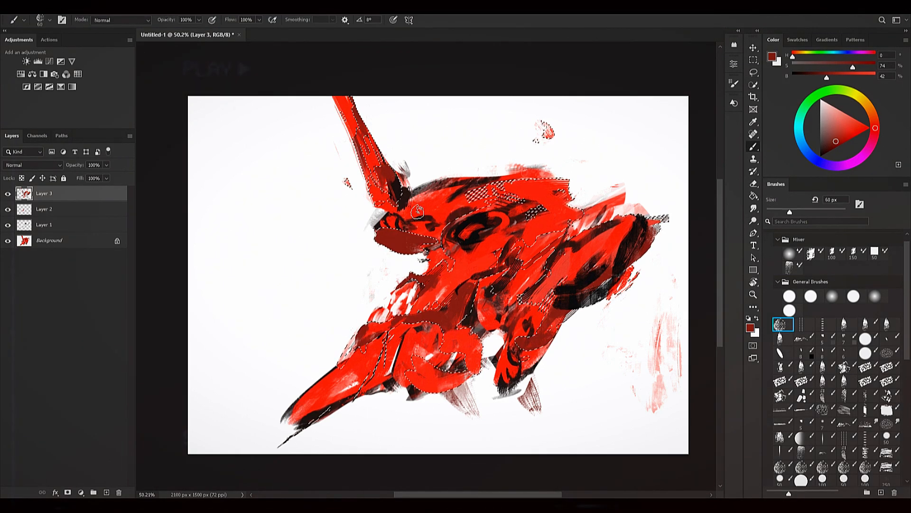
Step: Extend Layer 3's selection beside the head's upper edge with Quick Selection, and then clear the whole selection
{"action": "key", "text": "ctrl+f"}
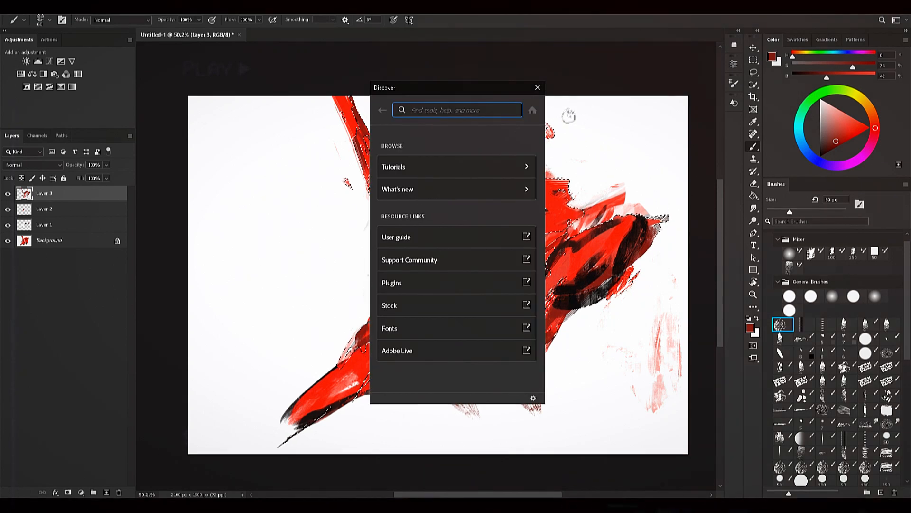
{"action": "left_click", "coordinate": [536, 89]}
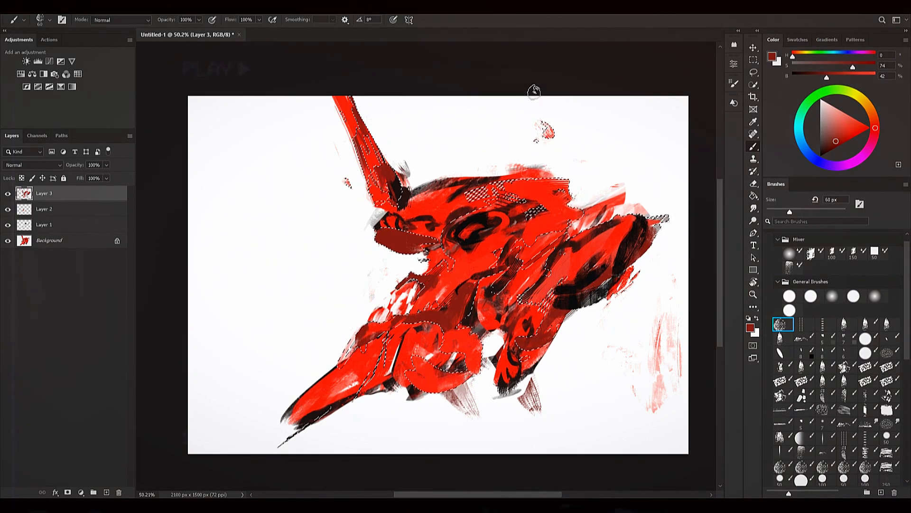
{"action": "left_click", "coordinate": [753, 85]}
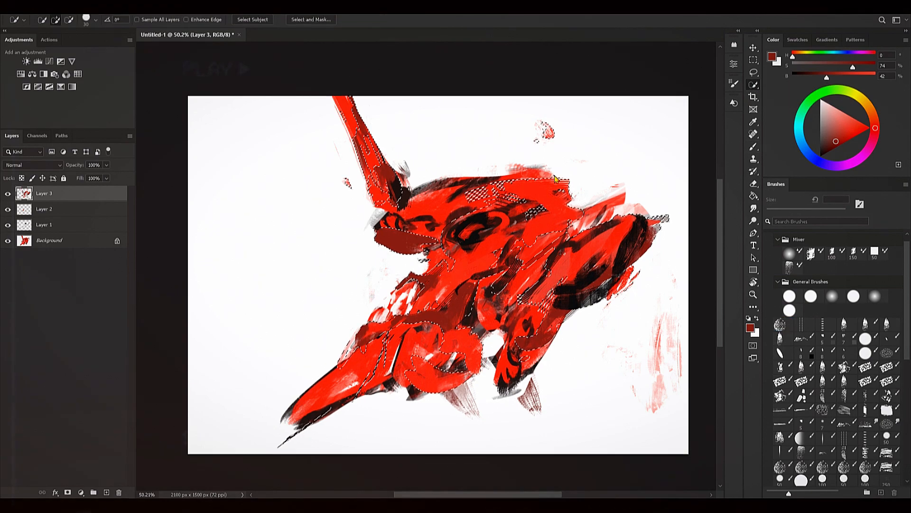
{"action": "left_click", "coordinate": [575, 175]}
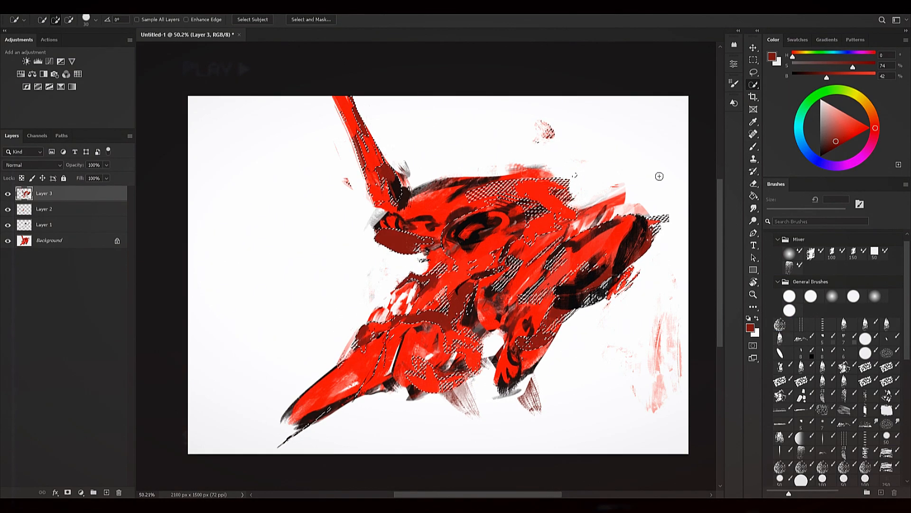
{"action": "key", "text": "m"}
{"action": "key", "text": "ctrl+d"}
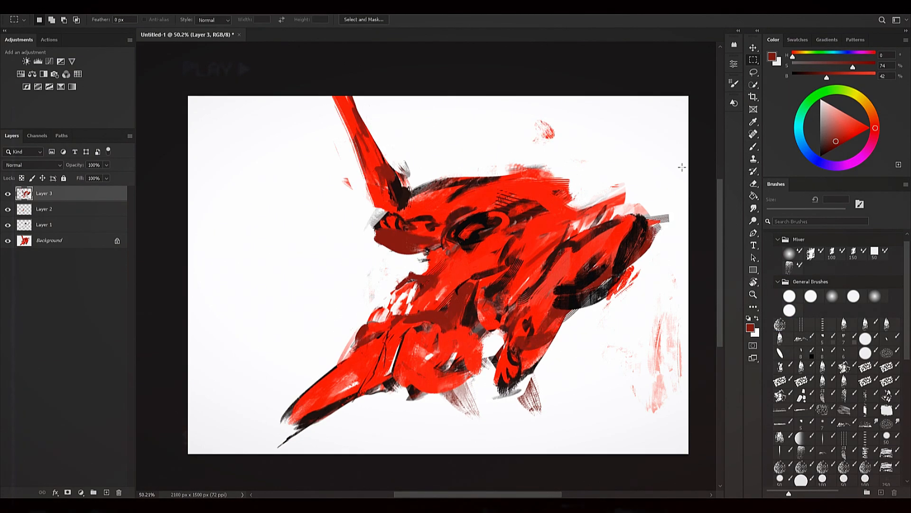
Step: Try selecting only the horn with the Quick Selection tool, and deselect it
{"action": "left_click", "coordinate": [756, 85]}
{"action": "left_click_drag", "start_coordinate": [369, 141], "coordinate": [376, 163]}
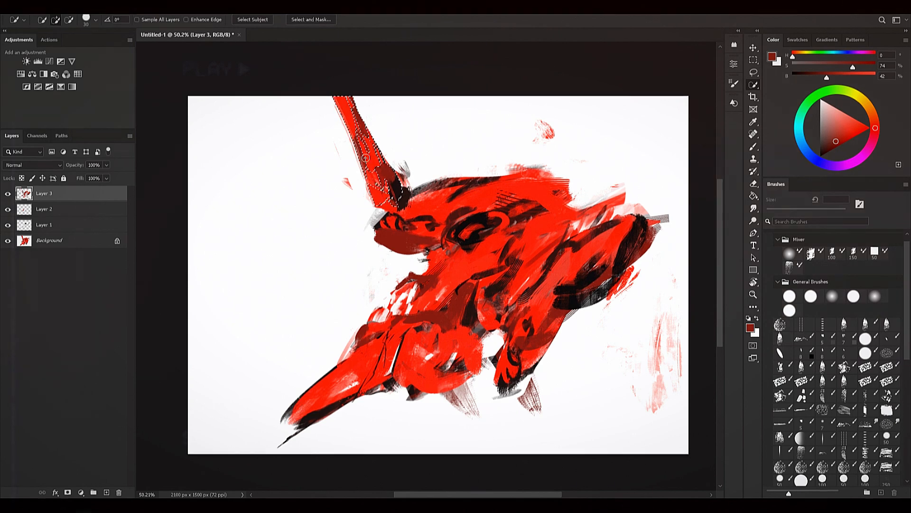
{"action": "key", "text": "m"}
{"action": "key", "text": "ctrl+d"}
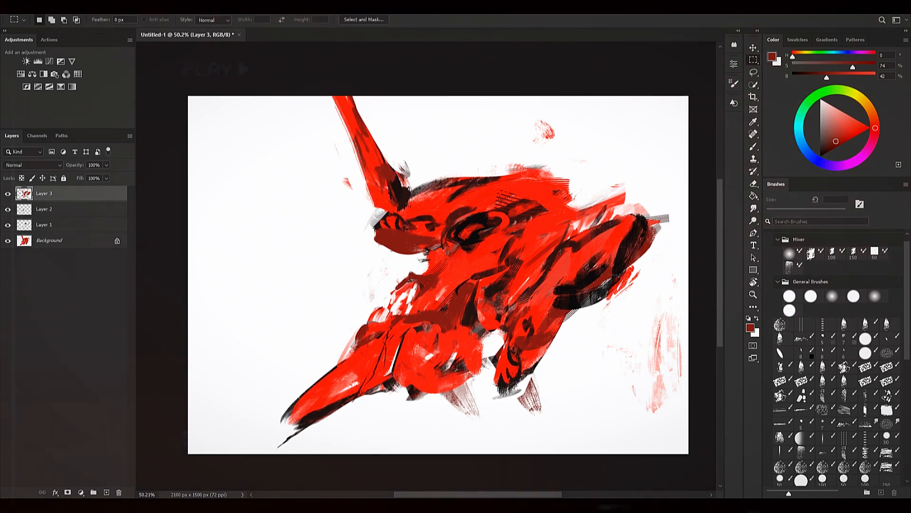
Step: Select the red areas of Layer 3 with Color Range, sampling red from the painting and adjusting the fuzziness
{"action": "key", "text": "alt+s"}
{"action": "left_click", "coordinate": [146, 97]}
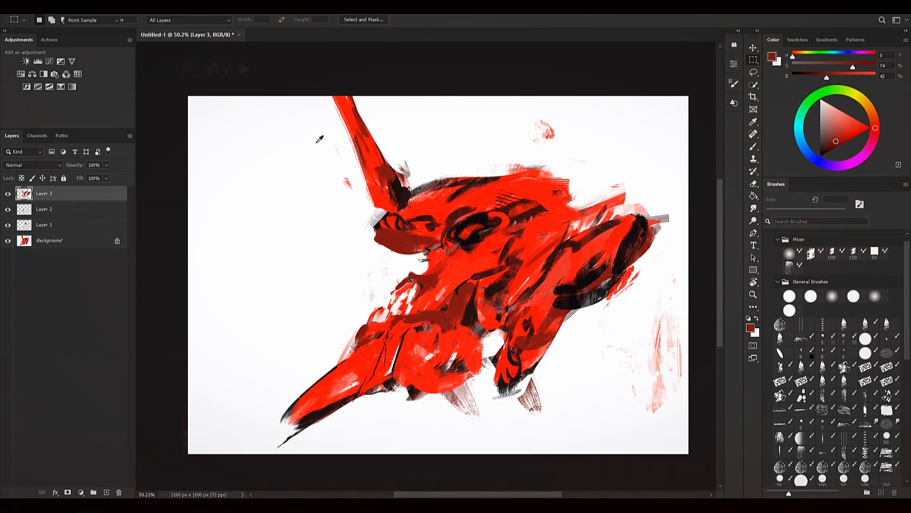
{"action": "left_click_drag", "start_coordinate": [419, 95], "coordinate": [569, 102]}
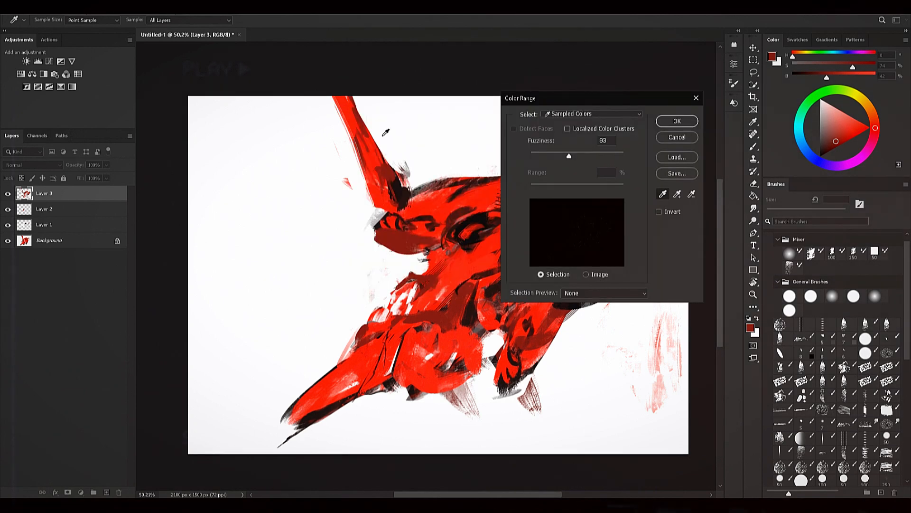
{"action": "left_click", "coordinate": [366, 154]}
{"action": "left_click", "coordinate": [427, 207]}
{"action": "left_click_drag", "start_coordinate": [603, 158], "coordinate": [539, 155]}
{"action": "left_click", "coordinate": [569, 155]}
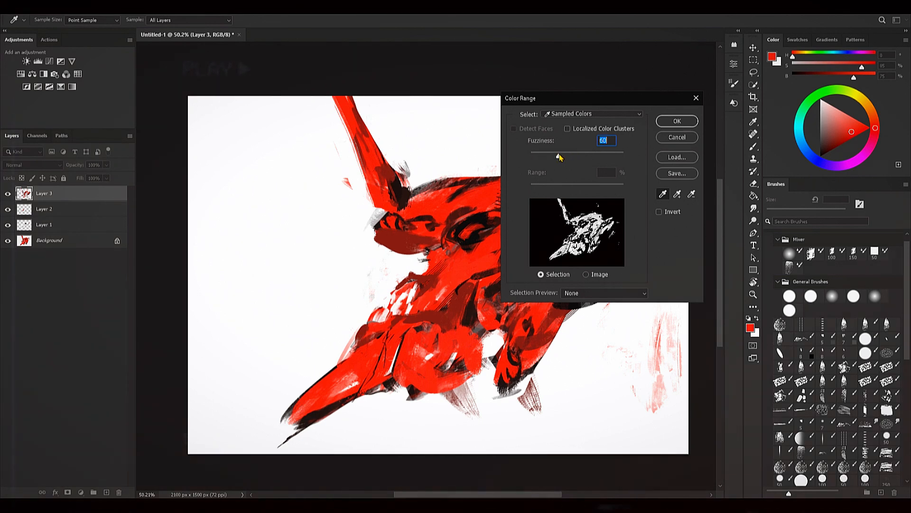
{"action": "left_click_drag", "start_coordinate": [560, 157], "coordinate": [575, 157]}
{"action": "left_click", "coordinate": [677, 122]}
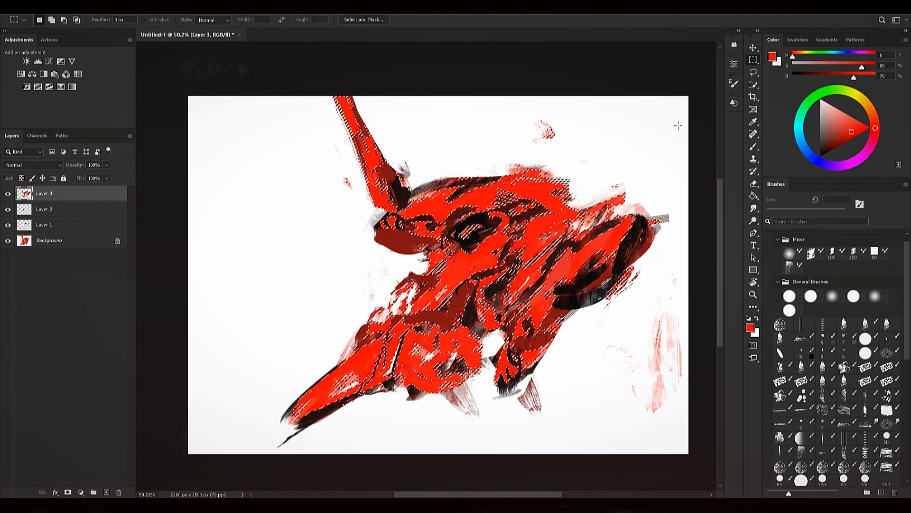
Step: Paint inside the selection with a 90 px brush, adding muted red (S 28, B 43) strokes along the horn
{"action": "key", "text": "b"}
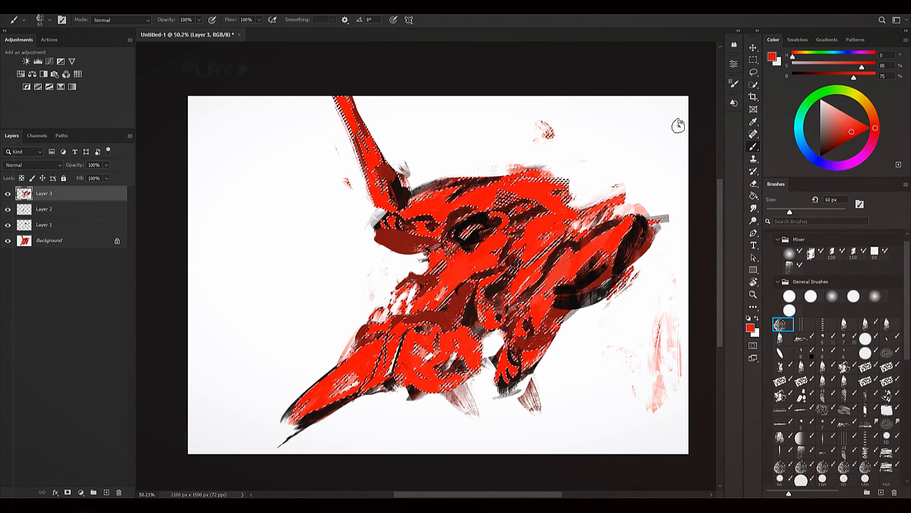
{"action": "key", "text": "bracketright"}
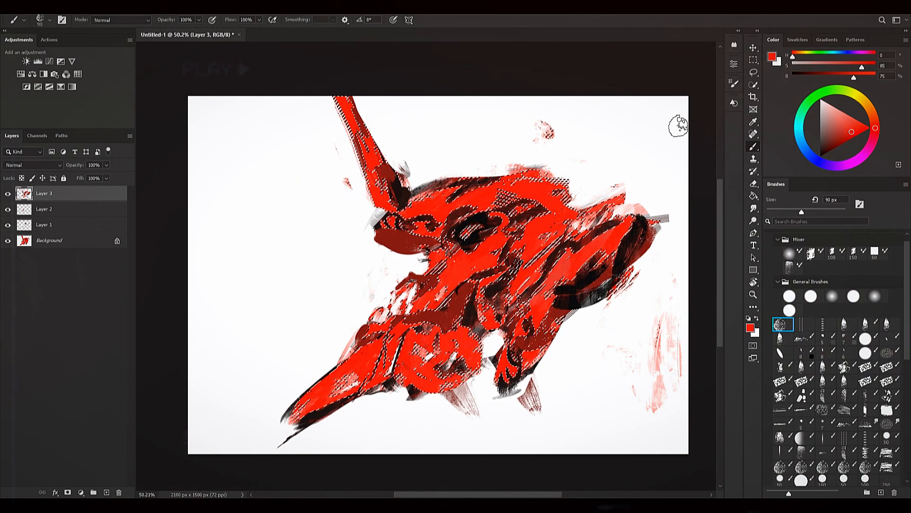
{"action": "left_click_drag", "start_coordinate": [455, 241], "coordinate": [441, 264]}
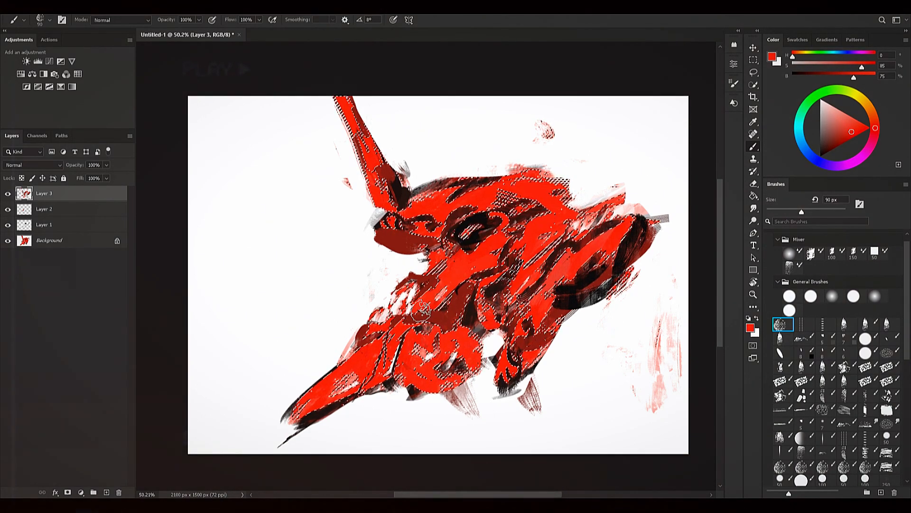
{"action": "left_click", "coordinate": [826, 135]}
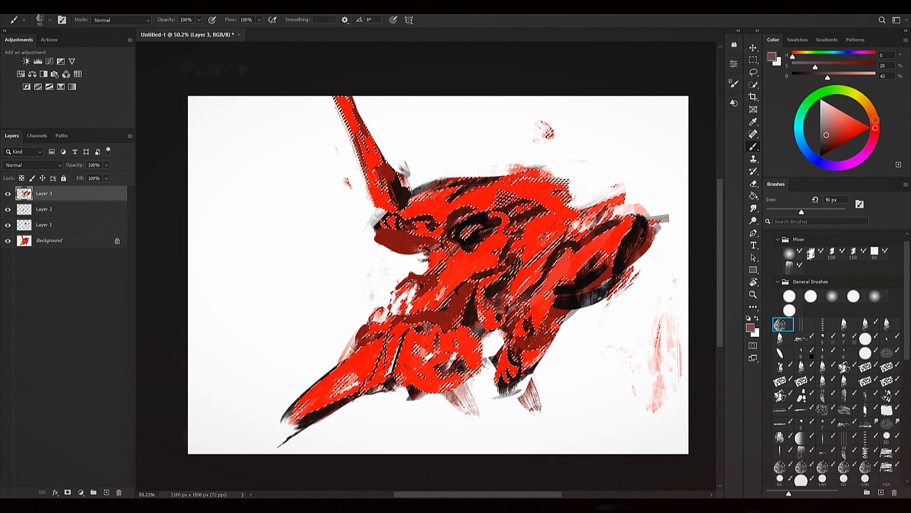
{"action": "mouse_move", "coordinate": [354, 112]}
{"action": "left_mouse_down"}
{"action": "mouse_move", "coordinate": [383, 187]}
{"action": "mouse_move", "coordinate": [364, 132]}
{"action": "mouse_move", "coordinate": [380, 182]}
{"action": "left_mouse_up"}
{"action": "key", "text": "bracketright"}
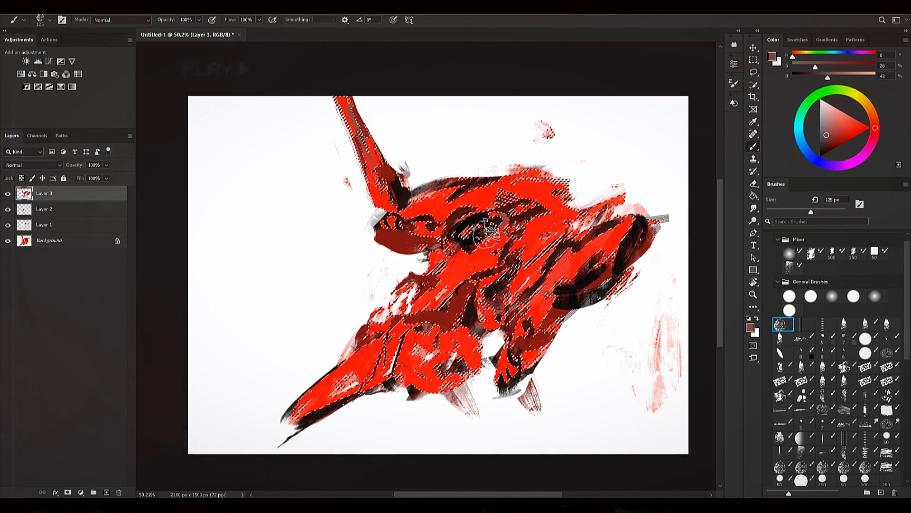
Step: Choose a muted dark red (S 42, B 41) and paint over the eye surround, rear body and round lower form with larger brushes
{"action": "left_click_drag", "start_coordinate": [842, 131], "coordinate": [829, 138]}
{"action": "left_click_drag", "start_coordinate": [498, 215], "coordinate": [495, 236]}
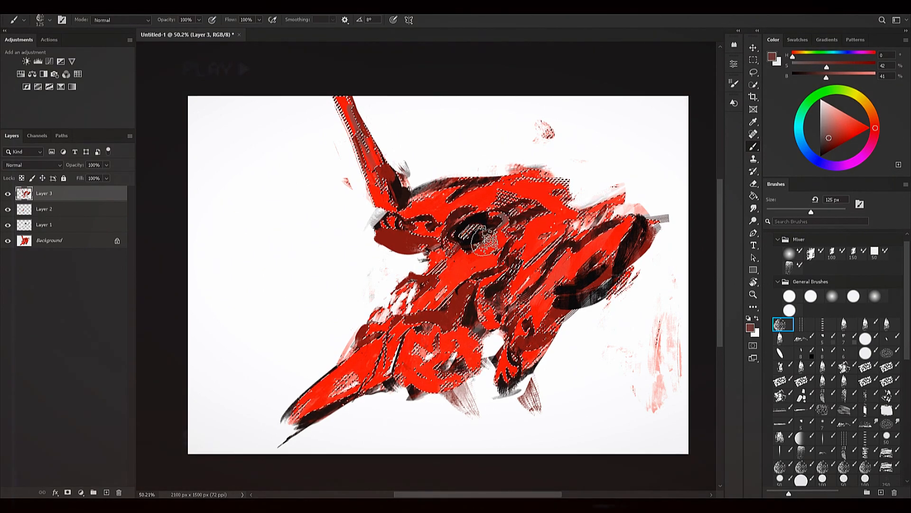
{"action": "key", "text": "bracketleft"}
{"action": "key", "text": "bracketright"}
{"action": "key", "text": "bracketright"}
{"action": "key", "text": "bracketright"}
{"action": "key", "text": "bracketright"}
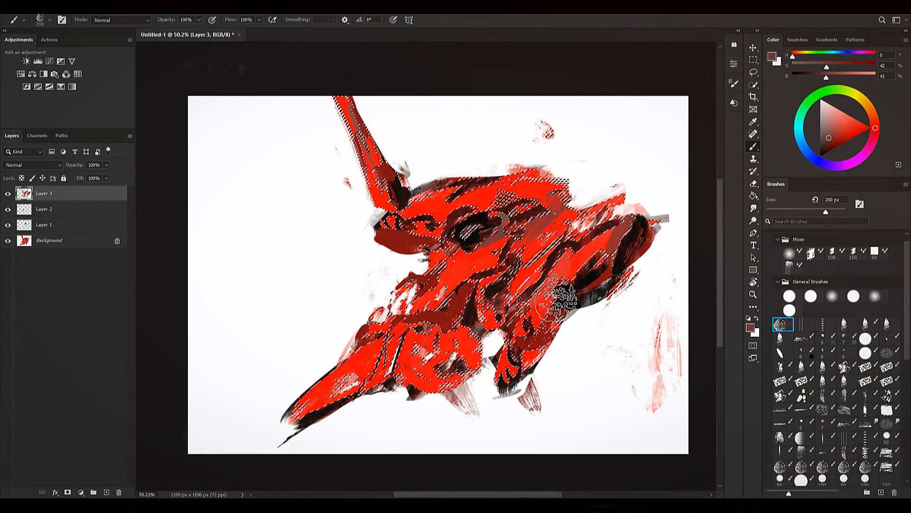
{"action": "mouse_move", "coordinate": [412, 369]}
{"action": "left_mouse_down"}
{"action": "mouse_move", "coordinate": [427, 353]}
{"action": "mouse_move", "coordinate": [449, 373]}
{"action": "mouse_move", "coordinate": [465, 349]}
{"action": "left_mouse_up"}
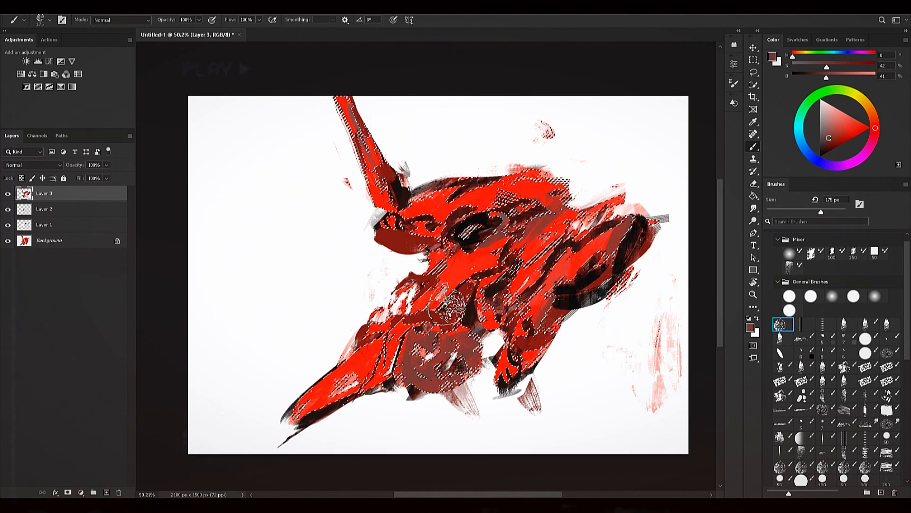
Step: Darken the red patches above the lower gap with a smaller brush and around the horn's base at 150 px
{"action": "key", "text": "bracketleft"}
{"action": "key", "text": "bracketleft"}
{"action": "left_click_drag", "start_coordinate": [504, 300], "coordinate": [489, 321]}
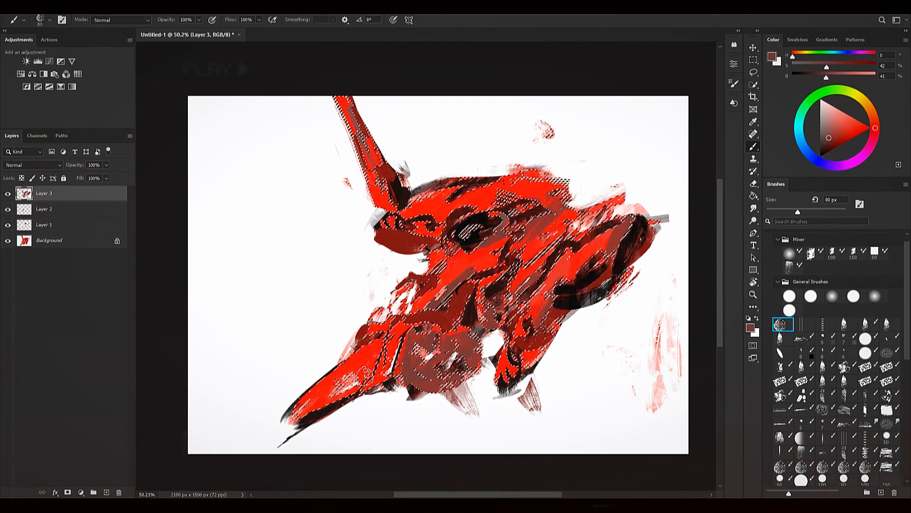
{"action": "key", "text": "bracketright"}
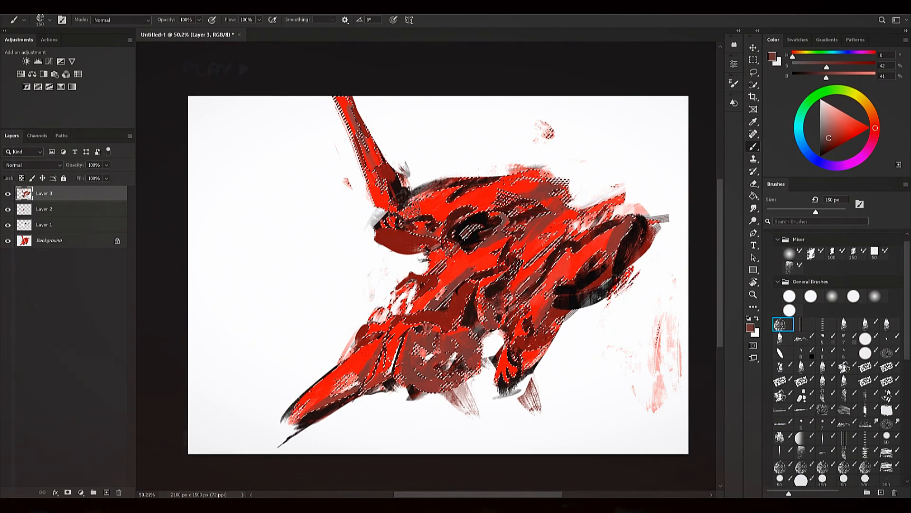
{"action": "left_click_drag", "start_coordinate": [401, 233], "coordinate": [383, 209]}
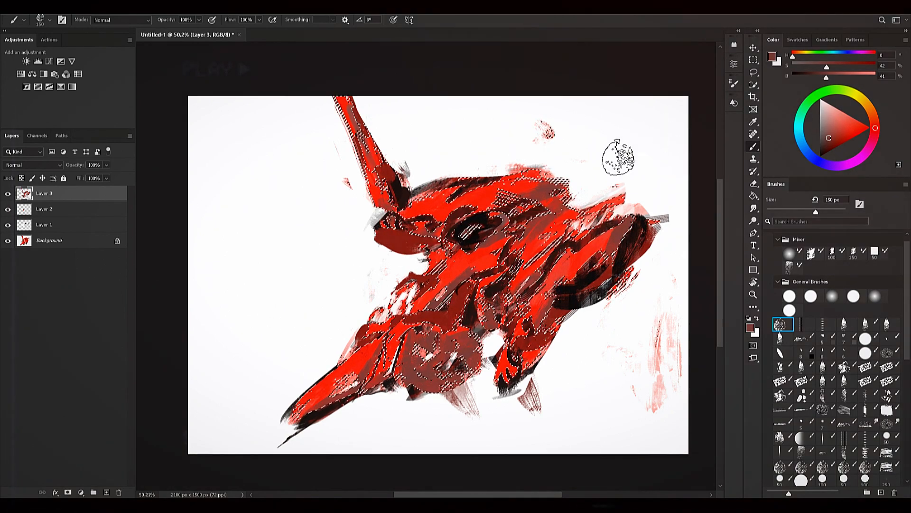
Step: Clear the color-based selection and review the whole painting from farther out
{"action": "key", "text": "m"}
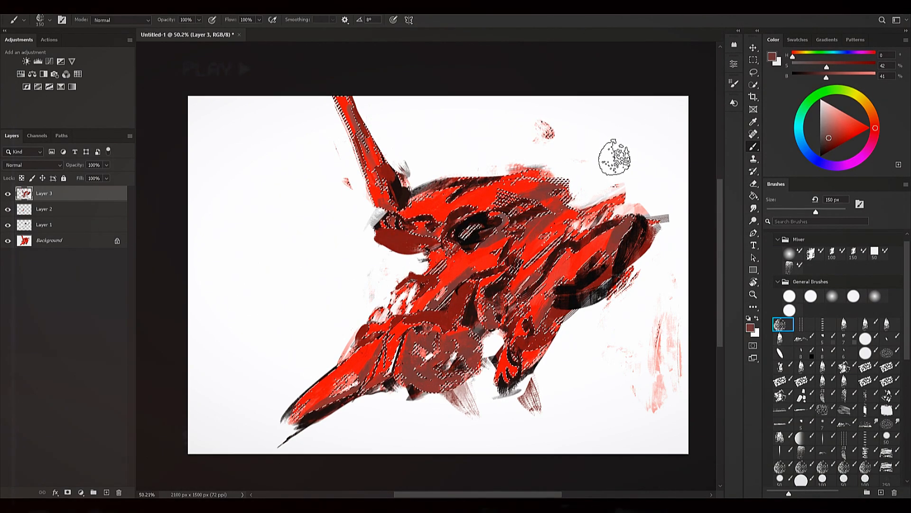
{"action": "key", "text": "m"}
{"action": "left_click", "coordinate": [638, 150]}
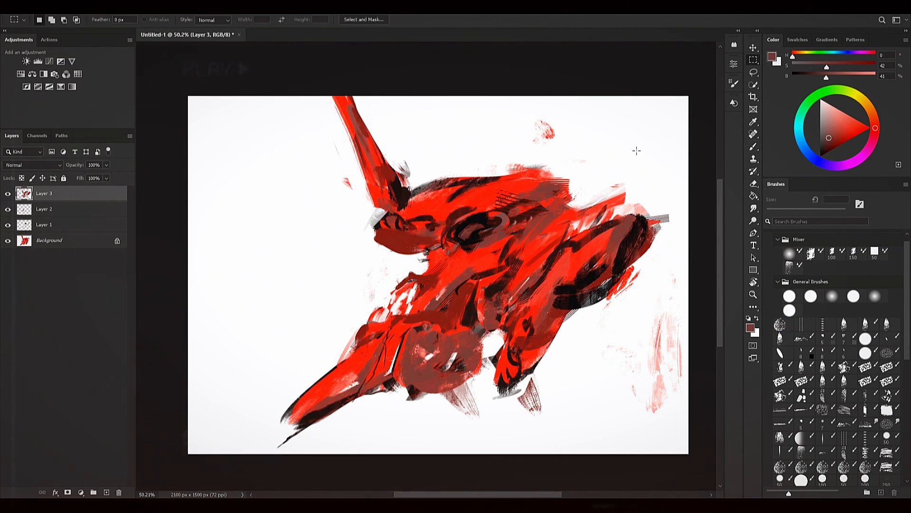
{"action": "key", "text": "z"}
{"action": "left_click_drag", "start_coordinate": [625, 188], "coordinate": [605, 190]}
{"action": "key", "text": "ctrl+shift+h"}
{"action": "key", "text": "ctrl+space"}
{"action": "left_click_drag", "start_coordinate": [417, 239], "coordinate": [558, 233]}
{"action": "key", "text": "ctrl+shift+h"}
{"action": "left_click_drag", "start_coordinate": [569, 166], "coordinate": [604, 166]}
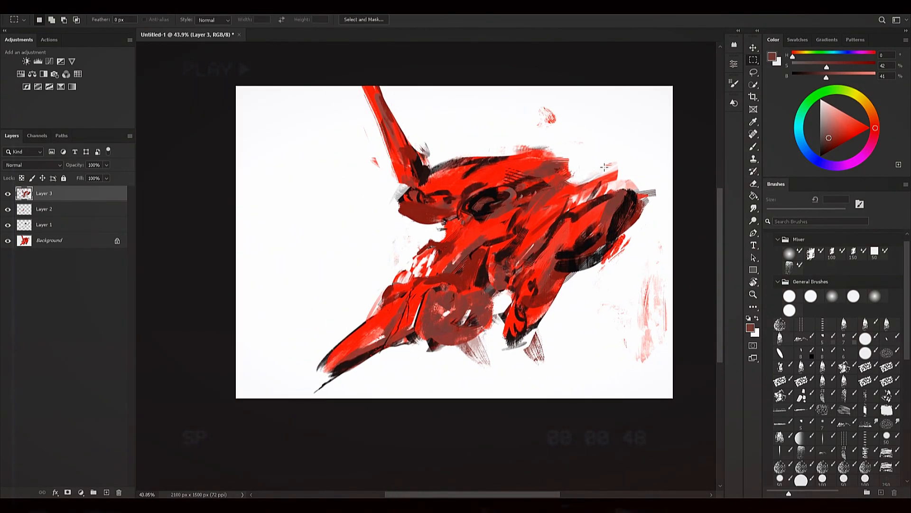
Step: Sample near-black (S 37, B 12) from the body and add small 50 px strokes beneath the creature
{"action": "key", "text": "b"}
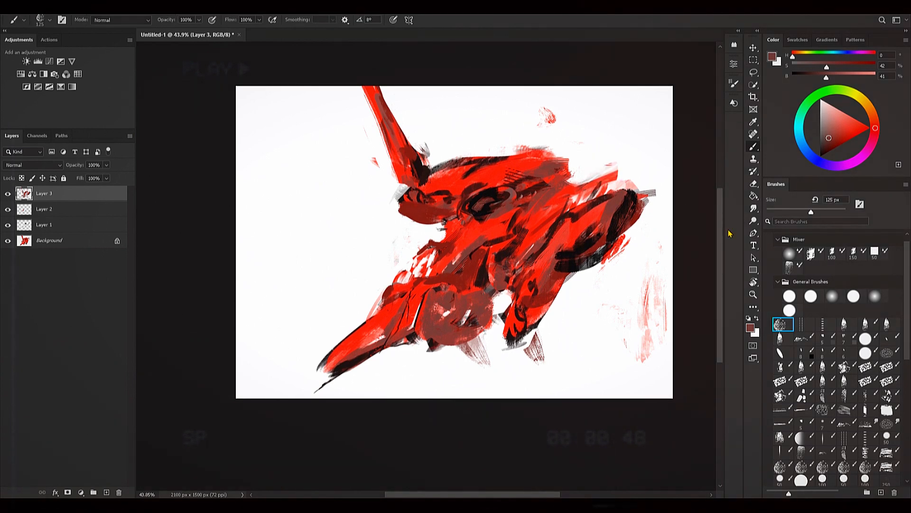
{"action": "left_click", "coordinate": [478, 294], "text": "alt"}
{"action": "key", "text": "bracketleft"}
{"action": "key", "text": "bracketleft"}
{"action": "key", "text": "bracketleft"}
{"action": "key", "text": "bracketleft"}
{"action": "key", "text": "bracketleft"}
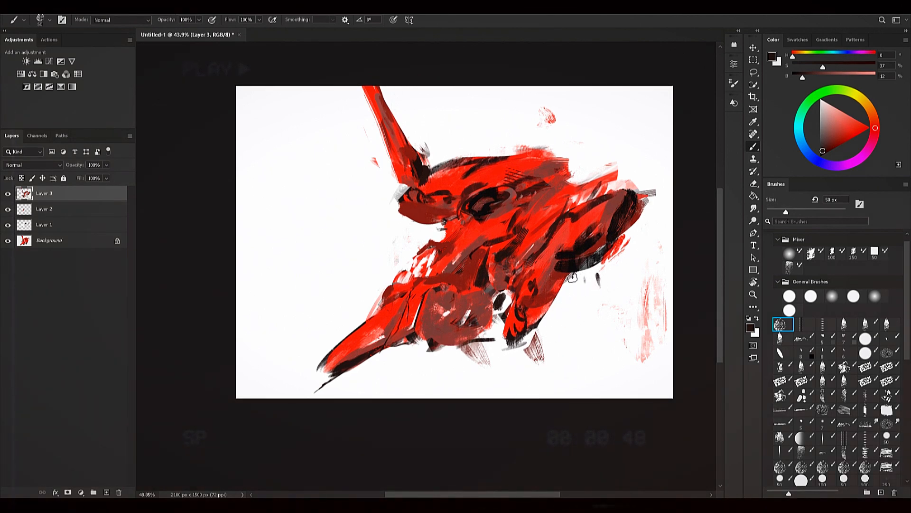
Step: Paint long curved near-black lines trailing down from the creature's rear and lower body, enlarging the brush to 80 px
{"action": "key", "text": "bracketright"}
{"action": "left_click_drag", "start_coordinate": [590, 275], "coordinate": [611, 318]}
{"action": "left_click_drag", "start_coordinate": [513, 347], "coordinate": [563, 373]}
{"action": "left_click_drag", "start_coordinate": [590, 273], "coordinate": [667, 323]}
{"action": "left_click_drag", "start_coordinate": [527, 349], "coordinate": [586, 396]}
{"action": "key", "text": "bracketright"}
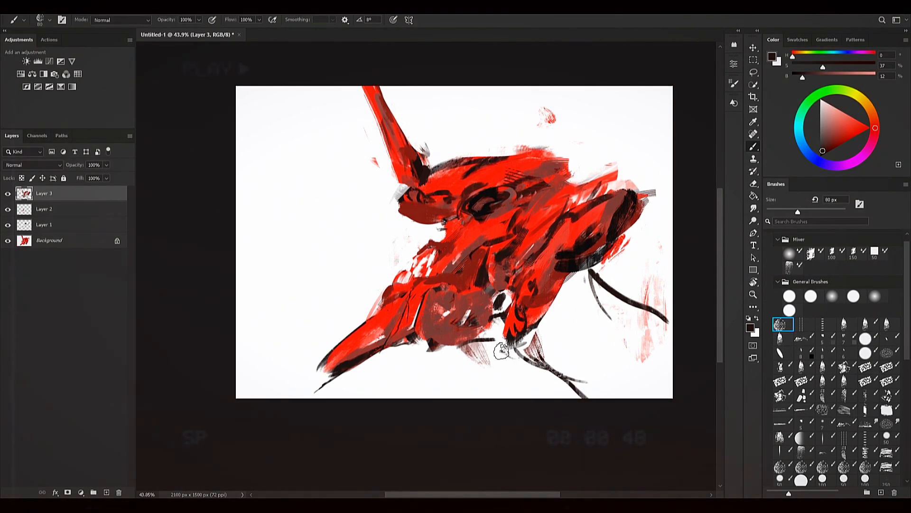
{"action": "left_click_drag", "start_coordinate": [494, 344], "coordinate": [604, 387]}
Step: Thicken the rear curved line with near-black strokes near the canvas edge, then reduce the brush to 50 px
{"action": "key", "text": "bracketright"}
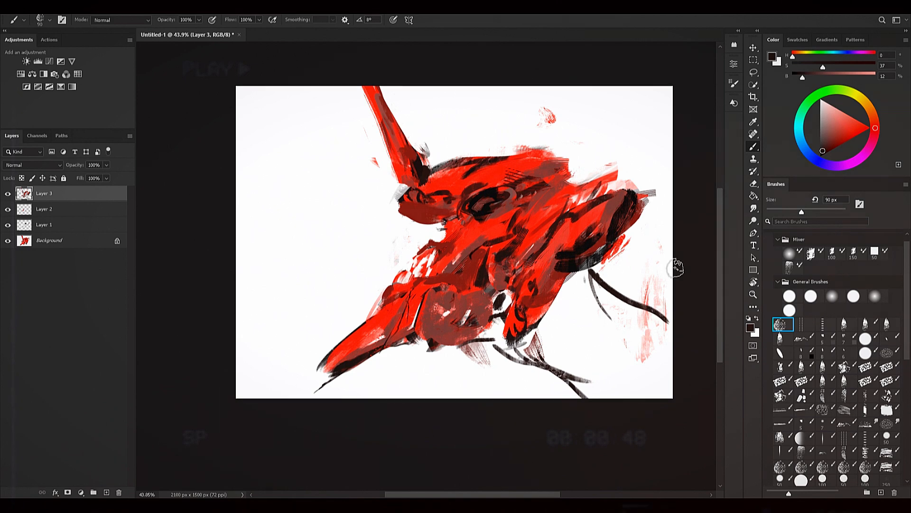
{"action": "key", "text": "bracketleft"}
{"action": "left_click_drag", "start_coordinate": [668, 298], "coordinate": [643, 304]}
{"action": "key", "text": "bracketleft"}
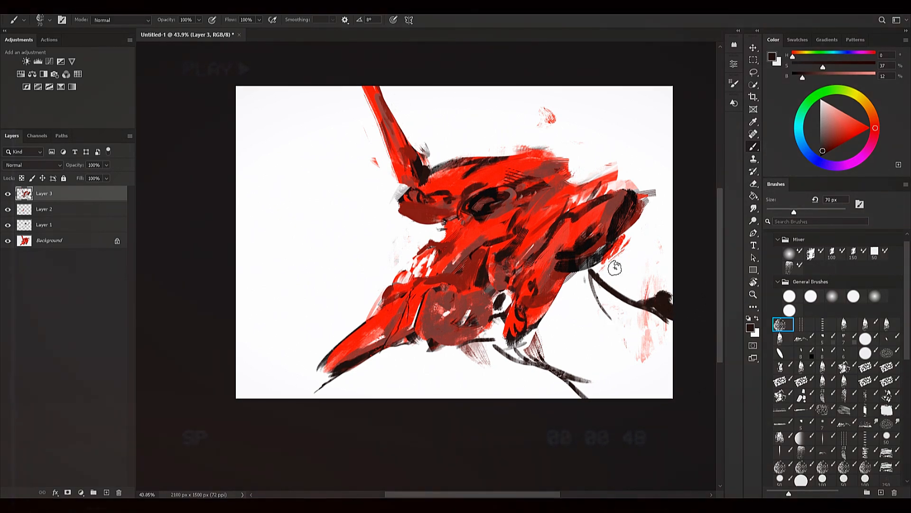
{"action": "key", "text": "bracketleft"}
{"action": "key", "text": "bracketleft"}
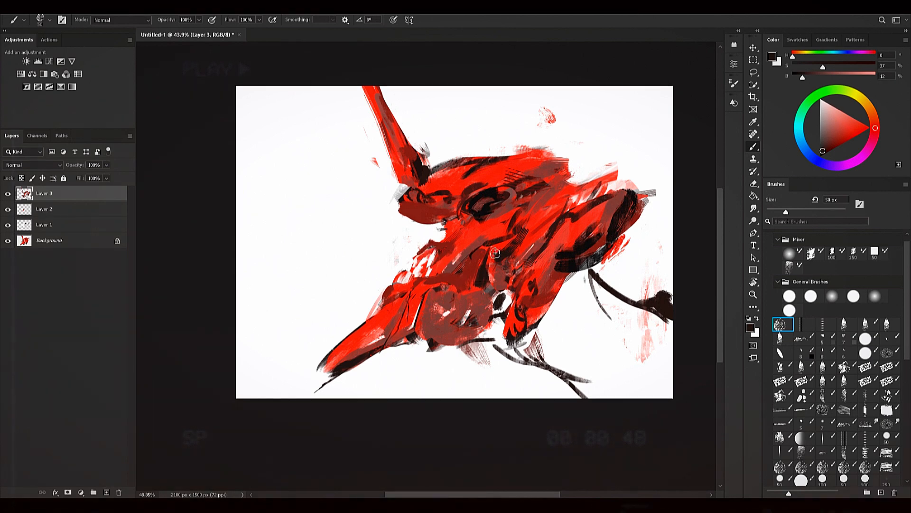
Step: Sample a muted red (S 46, B 43) from the body and touch up its center with a 35 px brush
{"action": "left_click", "coordinate": [473, 245], "text": "alt"}
{"action": "key", "text": "bracketleft"}
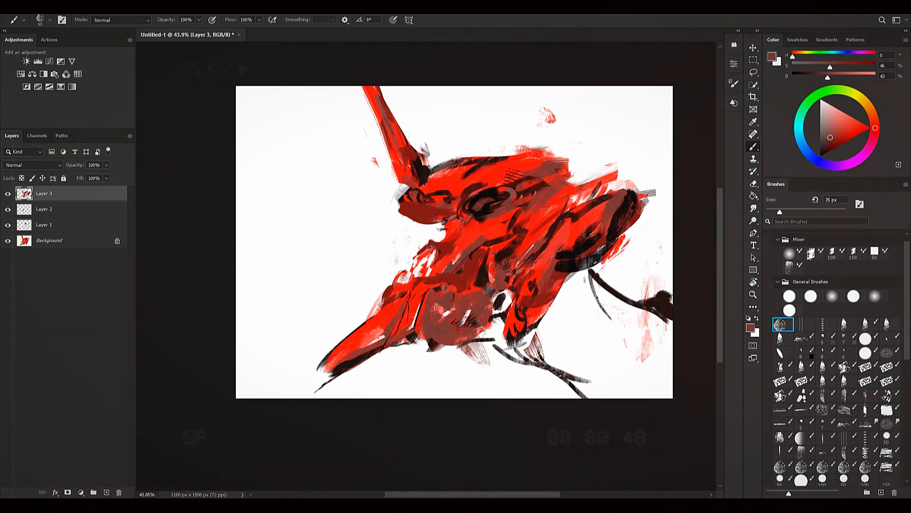
{"action": "key", "text": "bracketright"}
Step: Sample bright red at the neck's edge, enlarge the brush to 40 px and change the color to salmon (H 10, S 47, B 77)
{"action": "left_click", "coordinate": [421, 254], "text": "alt"}
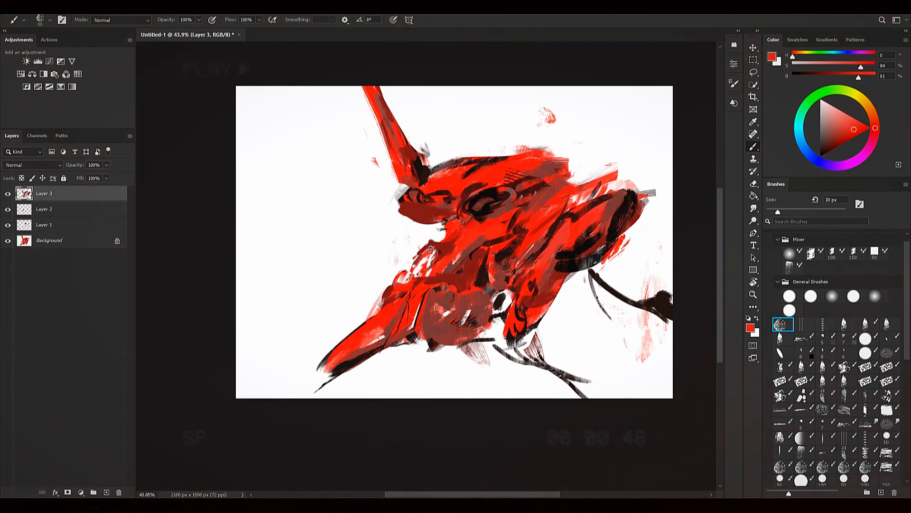
{"action": "key", "text": "bracketright"}
{"action": "left_click", "coordinate": [838, 123]}
{"action": "left_click", "coordinate": [873, 122]}
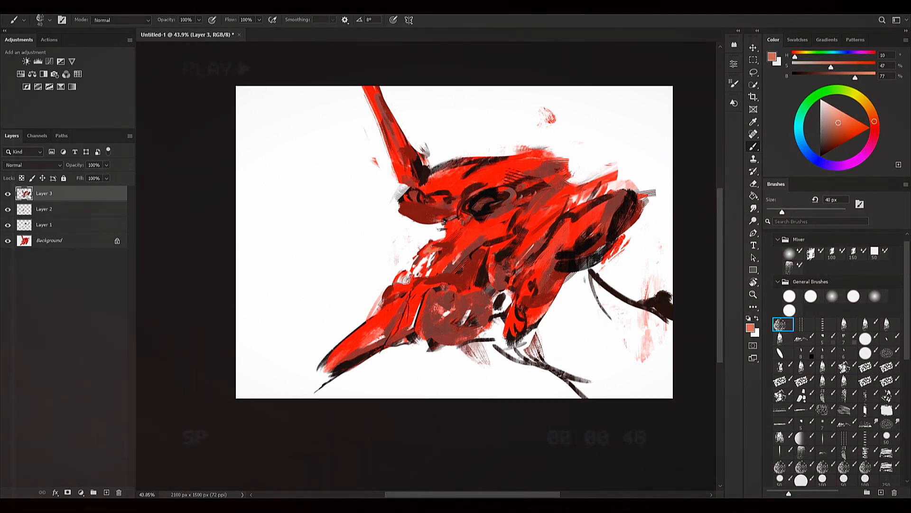
Step: Sample dark red (S 61, B 21) and grey-brown (S 15, B 23) around the jaw for small touch-ups, setting the brush to 40 px
{"action": "key", "text": "alt"}
{"action": "left_click", "coordinate": [495, 239], "text": "alt"}
{"action": "key", "text": "bracketleft"}
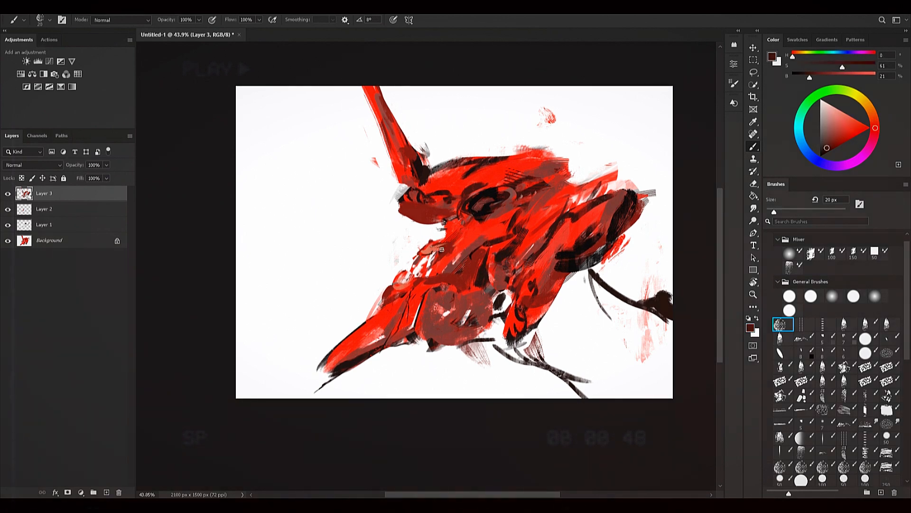
{"action": "key", "text": "bracketright"}
{"action": "left_click", "coordinate": [446, 227], "text": "alt"}
{"action": "left_click", "coordinate": [447, 227], "text": "alt"}
{"action": "key", "text": "bracketright"}
{"action": "key", "text": "bracketright"}
{"action": "key", "text": "bracketright"}
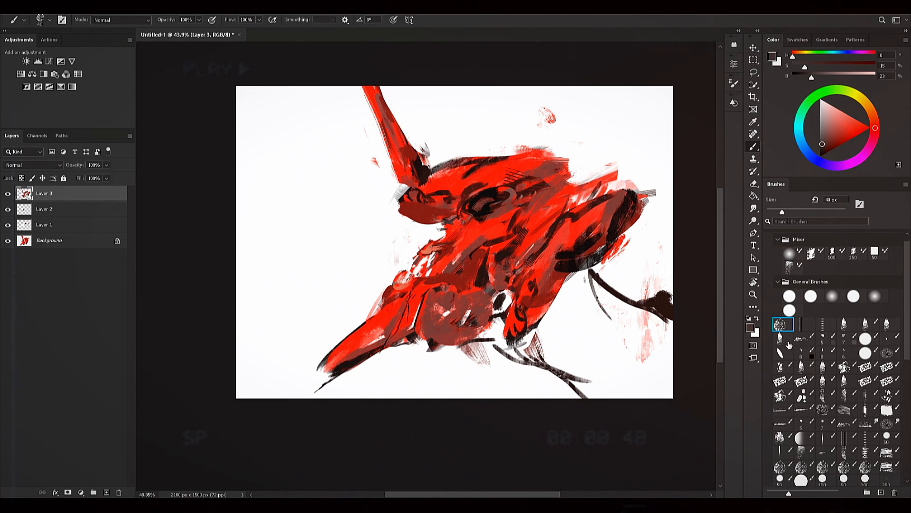
Step: Switch to a flat bristle brush, paint a grey-brown 90 px test patch near the canvas's lower-right corner, and enlarge the brush to 100 px
{"action": "left_click", "coordinate": [886, 325]}
{"action": "key", "text": "bracketright"}
{"action": "key", "text": "bracketright"}
{"action": "key", "text": "bracketright"}
{"action": "key", "text": "bracketright"}
{"action": "mouse_move", "coordinate": [658, 363]}
{"action": "left_mouse_down"}
{"action": "mouse_move", "coordinate": [633, 383]}
{"action": "mouse_move", "coordinate": [641, 377]}
{"action": "left_mouse_up"}
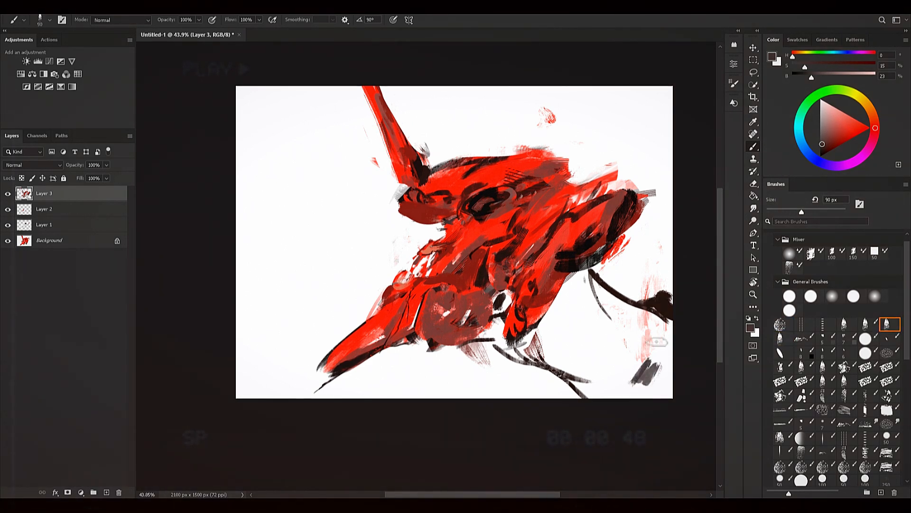
{"action": "key", "text": "bracketright"}
{"action": "key", "text": "bracketright"}
Step: Sample near-black (S 0, B 4) from the creature's head and switch to the next bristle brush preset
{"action": "left_click", "coordinate": [571, 211], "text": "alt"}
{"action": "key", "text": "alt"}
{"action": "left_click", "coordinate": [450, 217], "text": "alt"}
{"action": "left_click", "coordinate": [443, 207], "text": "alt"}
{"action": "left_click", "coordinate": [479, 208], "text": "alt"}
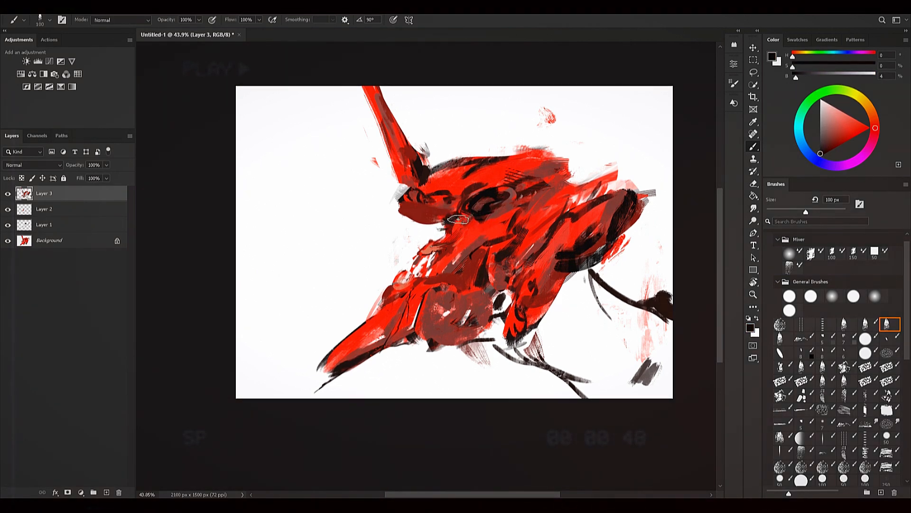
{"action": "key", "text": "period"}
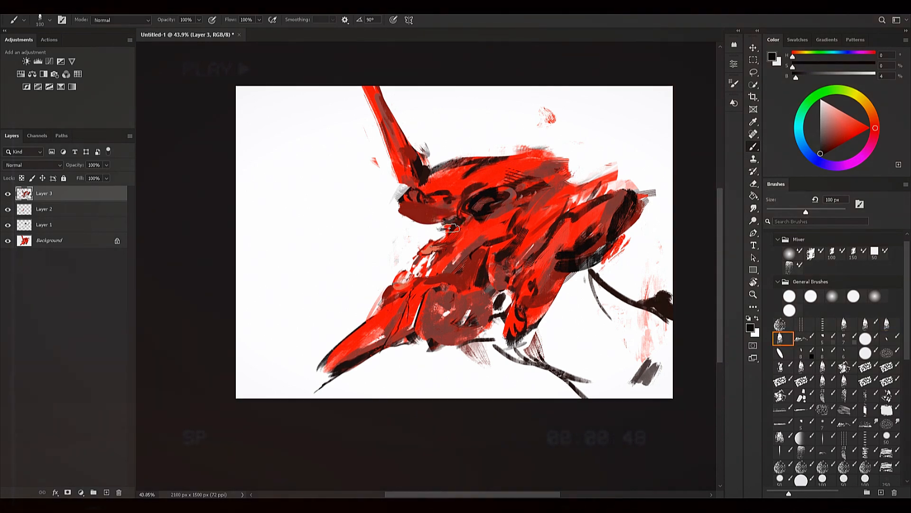
Step: Shade the body's folds and lay grey strokes below its rear with a 175 px near-black brush at 64% opacity
{"action": "key", "text": "bracketright"}
{"action": "key", "text": "bracketright"}
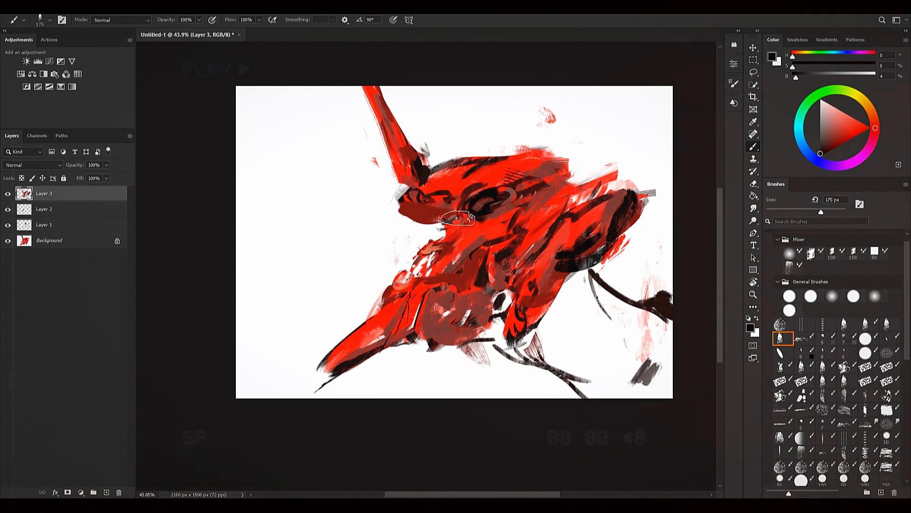
{"action": "key", "text": "6"}
{"action": "key", "text": "4"}
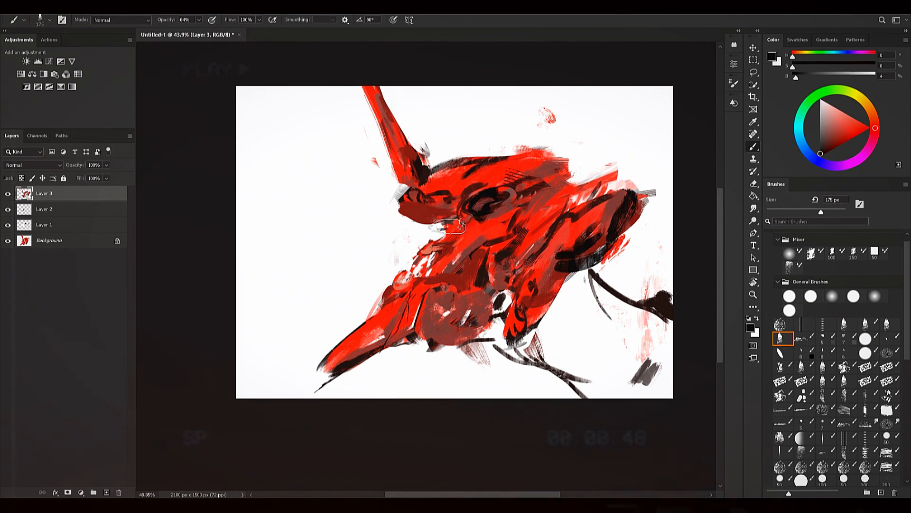
{"action": "left_click_drag", "start_coordinate": [485, 217], "coordinate": [518, 203]}
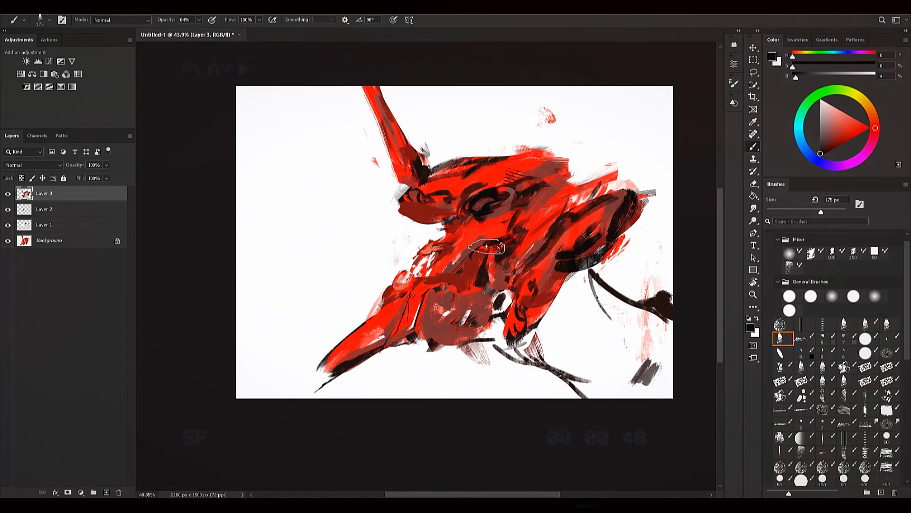
{"action": "left_click_drag", "start_coordinate": [544, 223], "coordinate": [575, 200]}
{"action": "mouse_move", "coordinate": [556, 304]}
{"action": "left_mouse_down"}
{"action": "mouse_move", "coordinate": [585, 280]}
{"action": "mouse_move", "coordinate": [550, 328]}
{"action": "left_mouse_up"}
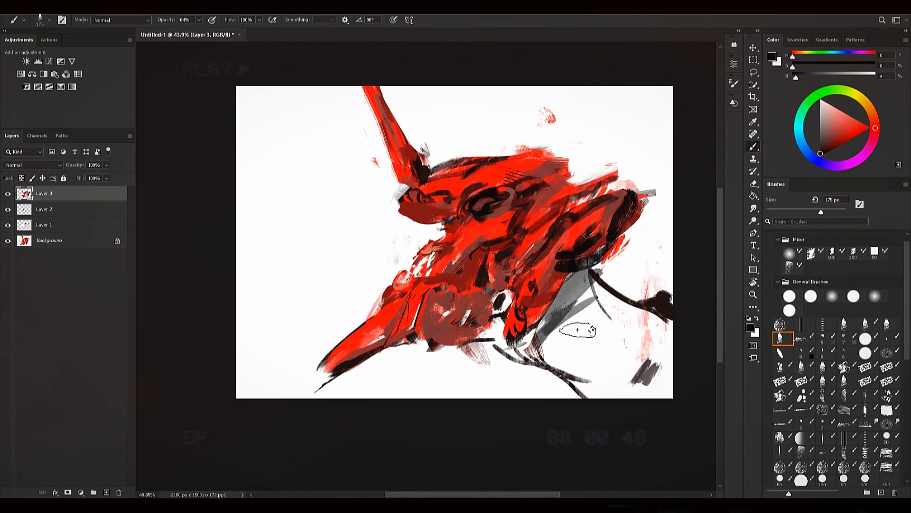
Step: Darken the lower jaw's round underside and the folds behind it with translucent near-black strokes
{"action": "left_click_drag", "start_coordinate": [491, 333], "coordinate": [498, 323]}
{"action": "left_click_drag", "start_coordinate": [499, 294], "coordinate": [510, 301]}
{"action": "left_click_drag", "start_coordinate": [476, 266], "coordinate": [460, 280]}
{"action": "left_click_drag", "start_coordinate": [392, 342], "coordinate": [416, 309]}
{"action": "left_click_drag", "start_coordinate": [476, 302], "coordinate": [449, 334]}
{"action": "mouse_move", "coordinate": [486, 304]}
{"action": "left_mouse_down"}
{"action": "mouse_move", "coordinate": [520, 261]}
{"action": "mouse_move", "coordinate": [473, 295]}
{"action": "mouse_move", "coordinate": [487, 309]}
{"action": "left_mouse_up"}
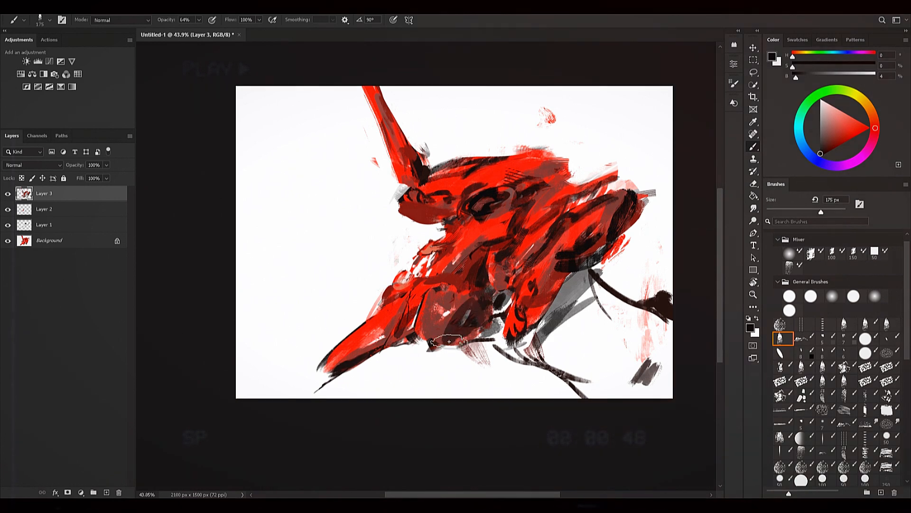
{"action": "mouse_move", "coordinate": [557, 279]}
{"action": "left_mouse_down"}
{"action": "mouse_move", "coordinate": [526, 324]}
{"action": "mouse_move", "coordinate": [541, 294]}
{"action": "left_mouse_up"}
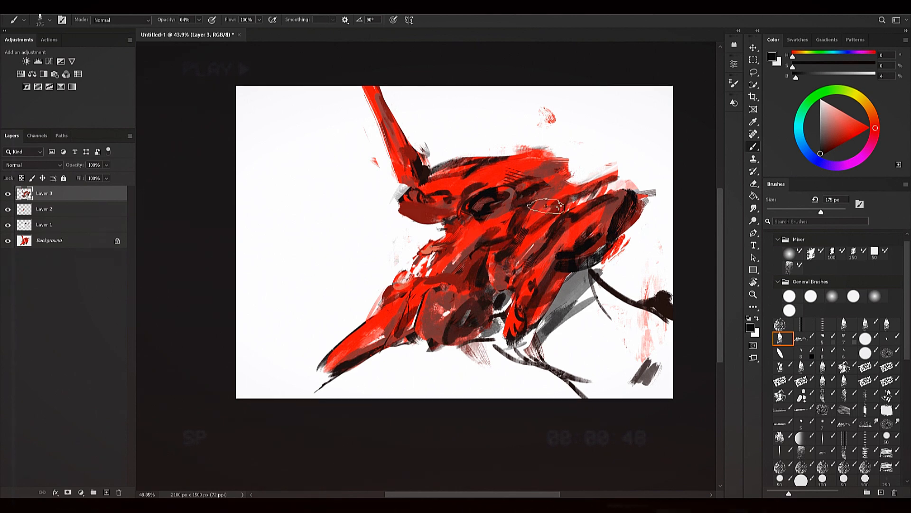
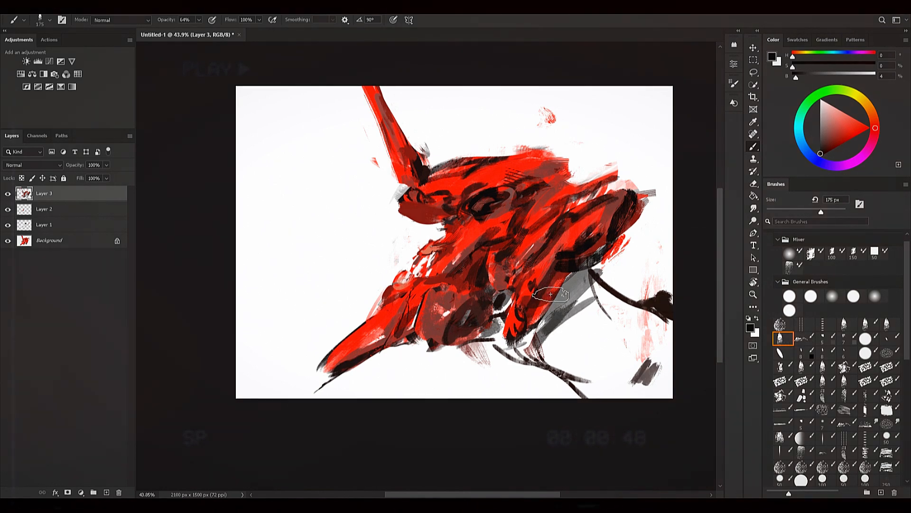
Step: Flip the view horizontally and back and adjust the zoom to examine the overall silhouette
{"action": "key", "text": "ctrl+shift+h"}
{"action": "key", "text": "ctrl+shift+h"}
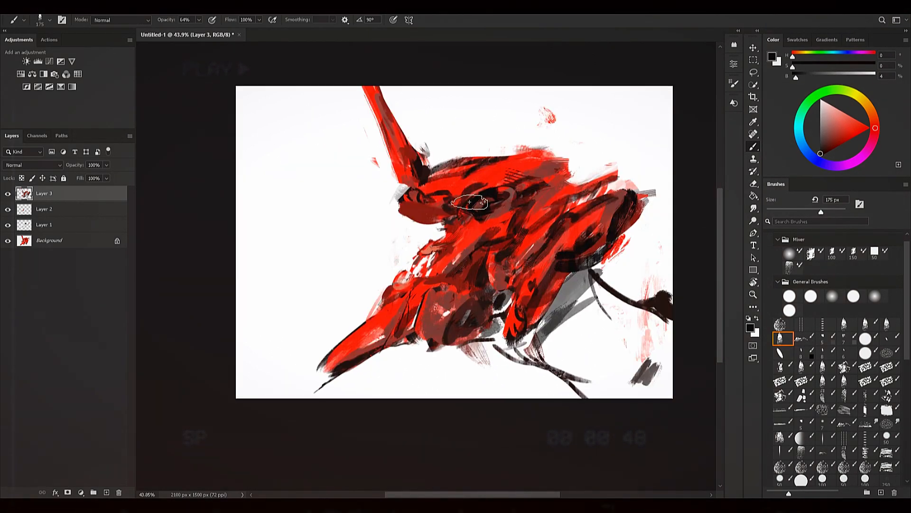
{"action": "key", "text": "z"}
{"action": "mouse_move", "coordinate": [547, 209]}
{"action": "left_mouse_down"}
{"action": "mouse_move", "coordinate": [516, 243]}
{"action": "mouse_move", "coordinate": [565, 228]}
{"action": "mouse_move", "coordinate": [556, 223]}
{"action": "mouse_move", "coordinate": [591, 230]}
{"action": "mouse_move", "coordinate": [572, 230]}
{"action": "left_mouse_up"}
{"action": "key", "text": "b"}
{"action": "key", "text": "z"}
{"action": "key", "text": "b"}
{"action": "key", "text": "z"}
{"action": "left_click_drag", "start_coordinate": [476, 255], "coordinate": [469, 255]}
{"action": "key", "text": "b"}
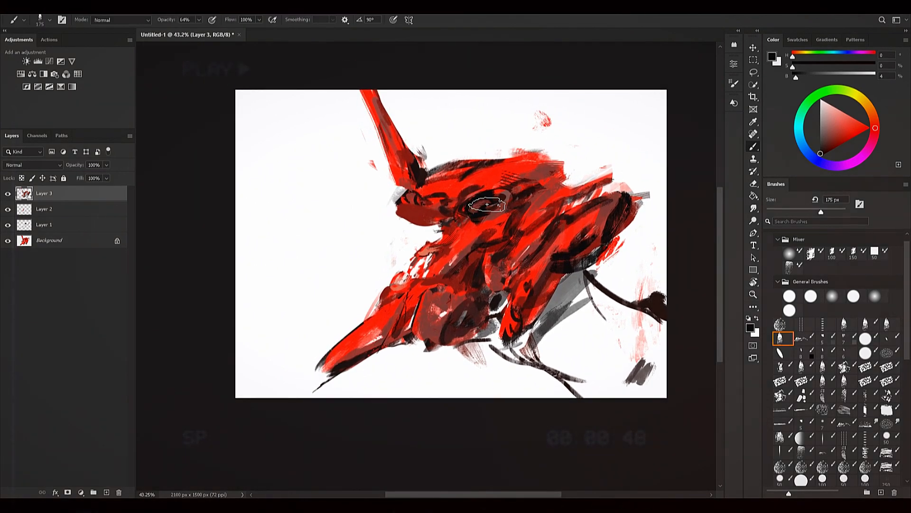
Step: Sample a muted red (S 41, B 65) and fill the area below the creature's rear with broad 125 px strokes at 100% opacity
{"action": "left_click", "coordinate": [558, 289], "text": "alt"}
{"action": "key", "text": "bracketleft"}
{"action": "mouse_move", "coordinate": [560, 338]}
{"action": "left_mouse_down"}
{"action": "mouse_move", "coordinate": [550, 354]}
{"action": "mouse_move", "coordinate": [621, 380]}
{"action": "mouse_move", "coordinate": [612, 396]}
{"action": "left_mouse_up"}
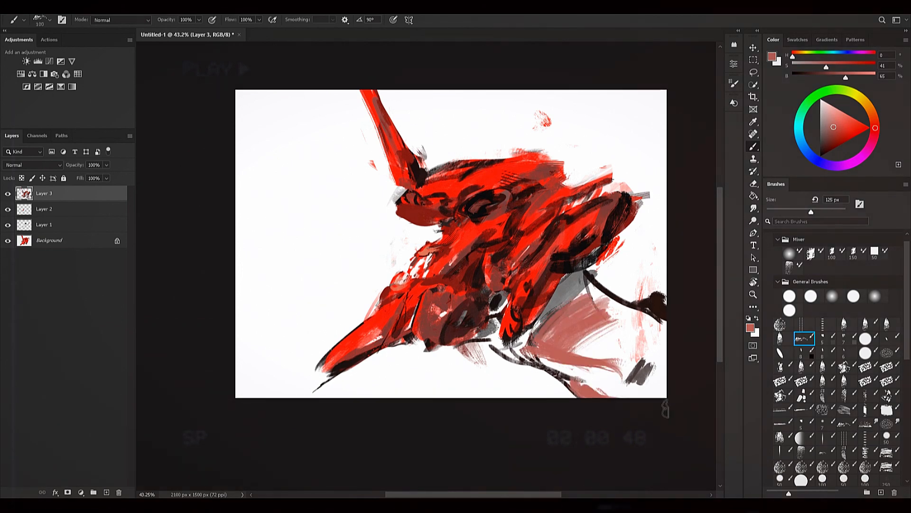
Step: Shrink the textured brush to 20 px, sample near-black (H 10, S 30, B 8) and add small accents around the mouth
{"action": "key", "text": "bracketleft"}
{"action": "key", "text": "bracketleft"}
{"action": "key", "text": "bracketleft"}
{"action": "key", "text": "bracketleft"}
{"action": "key", "text": "bracketleft"}
{"action": "key", "text": "bracketleft"}
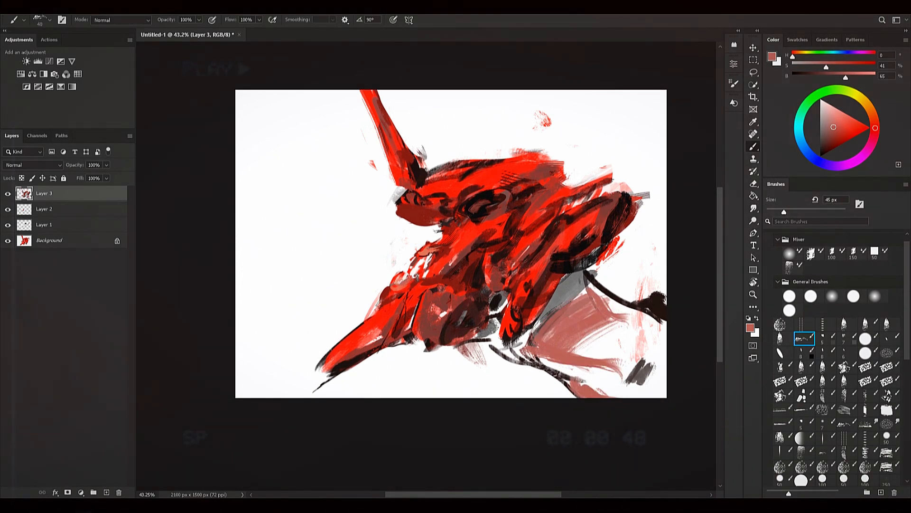
{"action": "key", "text": "bracketleft"}
{"action": "key", "text": "bracketleft"}
{"action": "left_click", "coordinate": [455, 292], "text": "alt"}
{"action": "key", "text": "bracketright"}
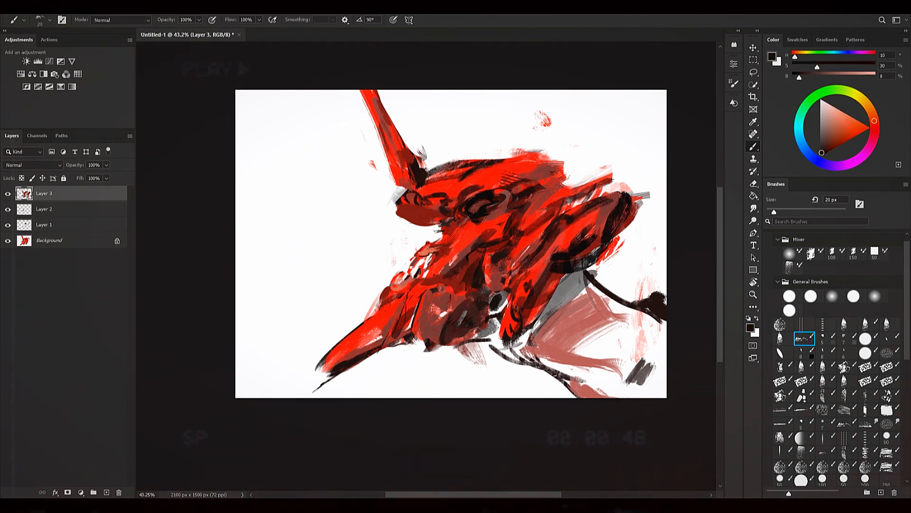
{"action": "key", "text": "bracketright"}
Step: Sample white to touch up the teeth with a 35 px brush, and pick dark red (H 2, S 65, B 22) at 20 px
{"action": "left_click", "coordinate": [424, 272], "text": "alt"}
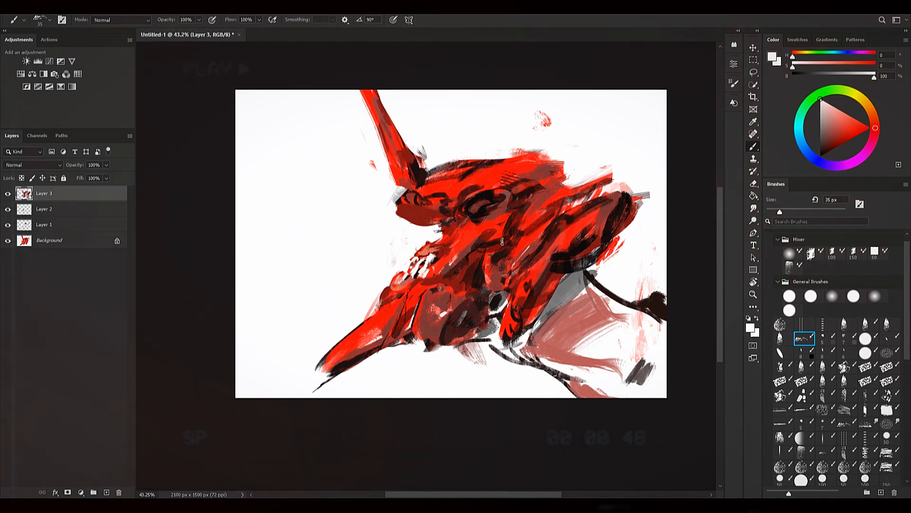
{"action": "left_click", "coordinate": [438, 258], "text": "alt"}
{"action": "key", "text": "bracketleft"}
{"action": "key", "text": "bracketleft"}
{"action": "left_click", "coordinate": [451, 235], "text": "alt"}
{"action": "left_click", "coordinate": [444, 266], "text": "alt"}
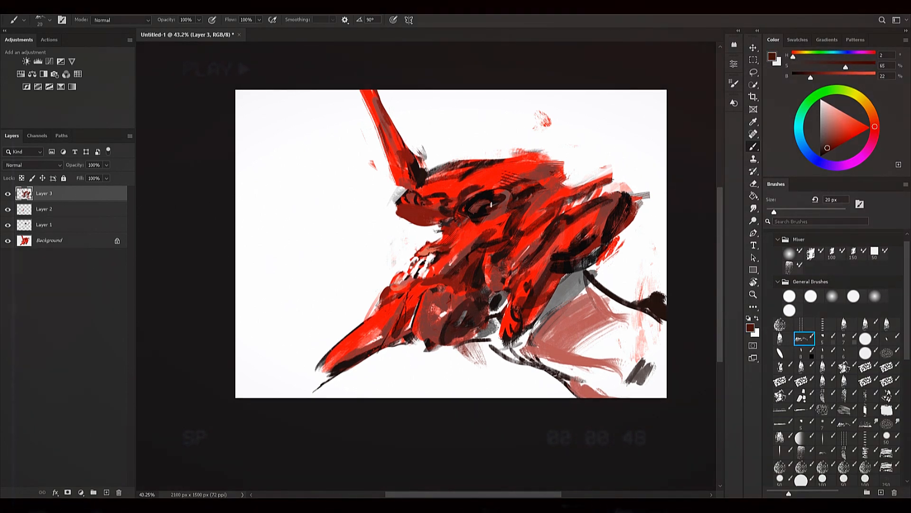
Step: Sample dark red (S 74, B 42) and near-black (S 44, B 11) and touch up the eye area and horn base with a 30 px brush
{"action": "left_click", "coordinate": [431, 221], "text": "alt"}
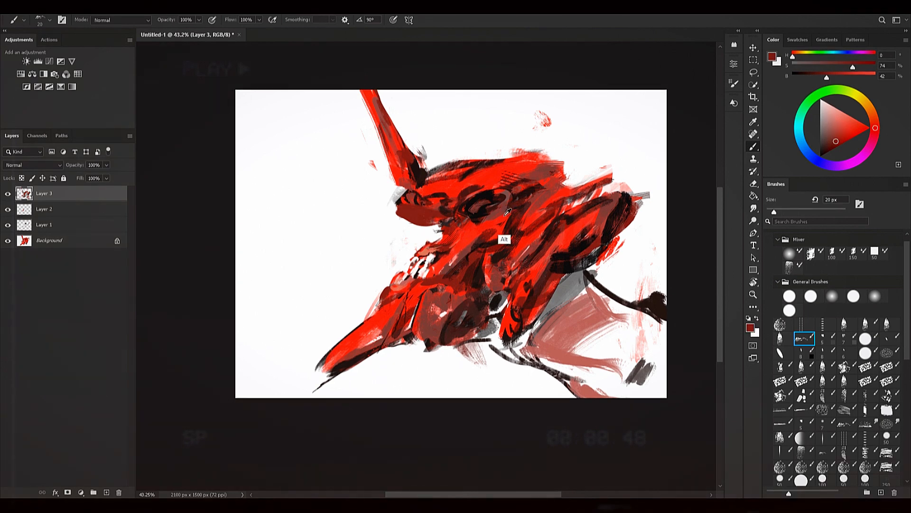
{"action": "left_click", "coordinate": [502, 237], "text": "alt"}
{"action": "left_click", "coordinate": [502, 199], "text": "alt"}
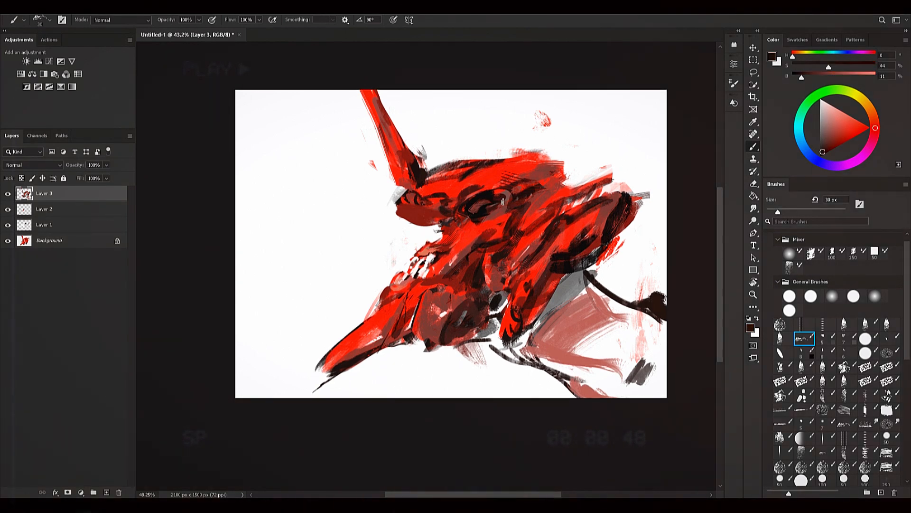
{"action": "left_click", "coordinate": [474, 177], "text": "alt"}
{"action": "left_click", "coordinate": [422, 171], "text": "alt"}
{"action": "left_click", "coordinate": [408, 178], "text": "alt"}
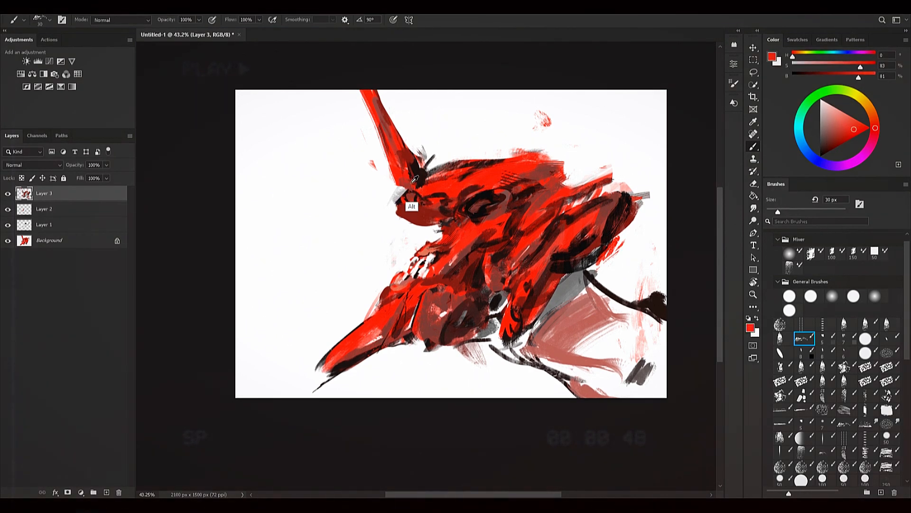
Step: Widen the horn's base with red strokes using sampled reds and a brush enlarged to 60 px
{"action": "key", "text": "bracketright"}
{"action": "key", "text": "bracketright"}
{"action": "key", "text": "bracketright"}
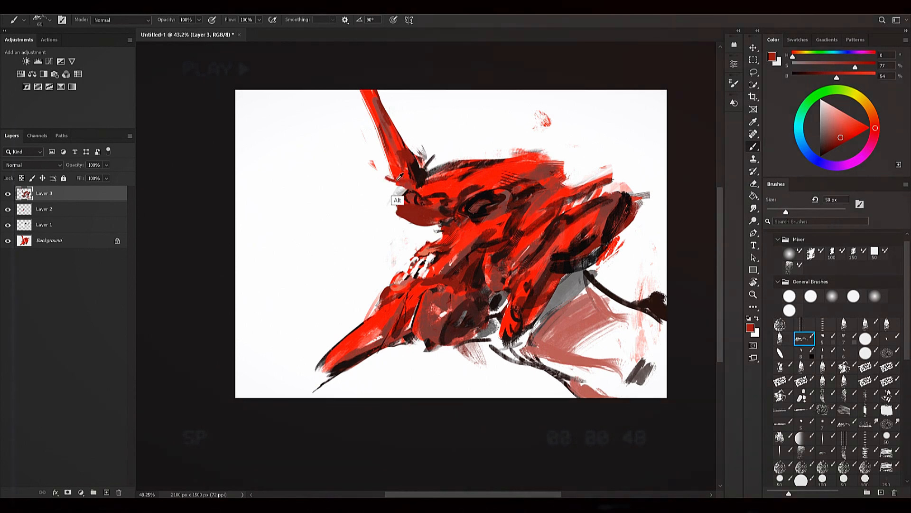
{"action": "key", "text": "bracketright"}
{"action": "key", "text": "bracketright"}
{"action": "left_click", "coordinate": [394, 166], "text": "alt"}
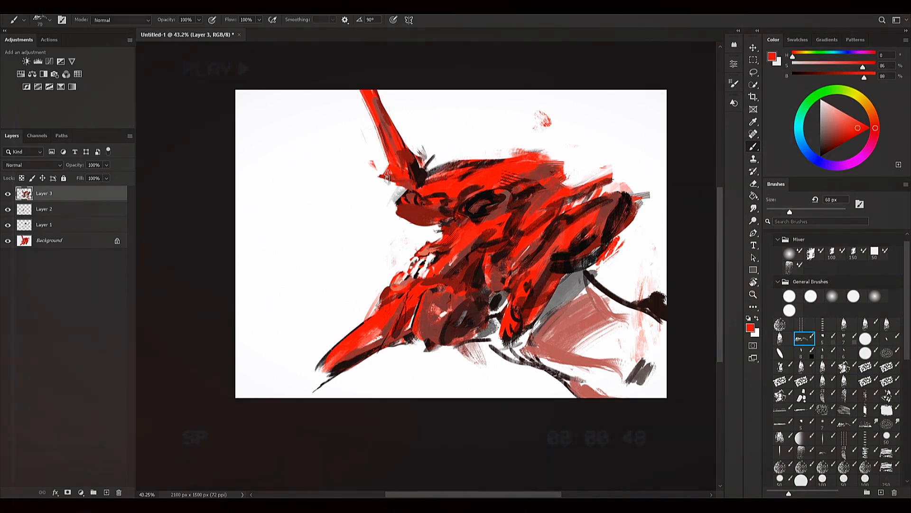
{"action": "left_click", "coordinate": [407, 166], "text": "alt"}
{"action": "key", "text": "bracketleft"}
{"action": "key", "text": "bracketleft"}
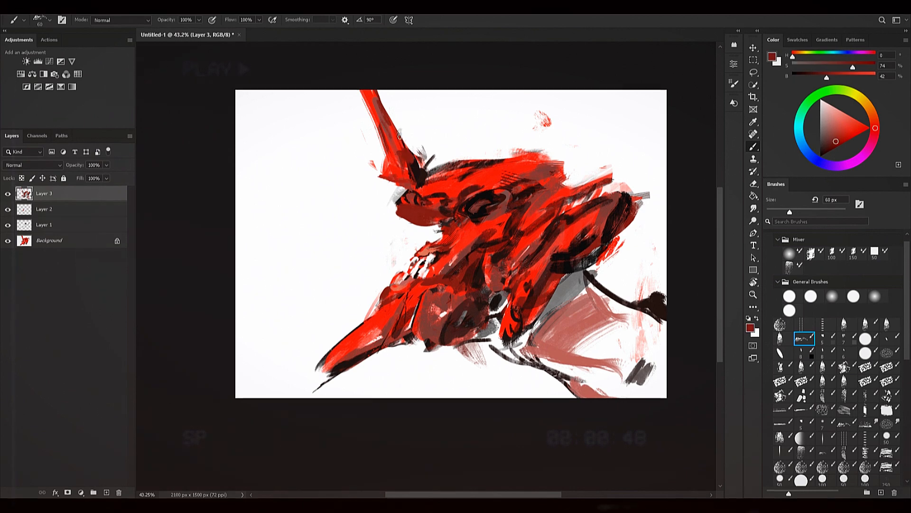
Step: Sample near-black (S 35, B 9), stroke a shadow line along the horn's rear edge and enlarge the brush to 80 px
{"action": "left_click", "coordinate": [417, 171], "text": "alt"}
{"action": "mouse_move", "coordinate": [410, 161]}
{"action": "left_mouse_down"}
{"action": "mouse_move", "coordinate": [399, 136]}
{"action": "mouse_move", "coordinate": [412, 151]}
{"action": "left_mouse_up"}
{"action": "key", "text": "bracketright"}
{"action": "key", "text": "bracketright"}
{"action": "key", "text": "bracketleft"}
{"action": "left_click_drag", "start_coordinate": [385, 92], "coordinate": [423, 165]}
{"action": "key", "text": "bracketright"}
{"action": "key", "text": "bracketright"}
{"action": "key", "text": "bracketright"}
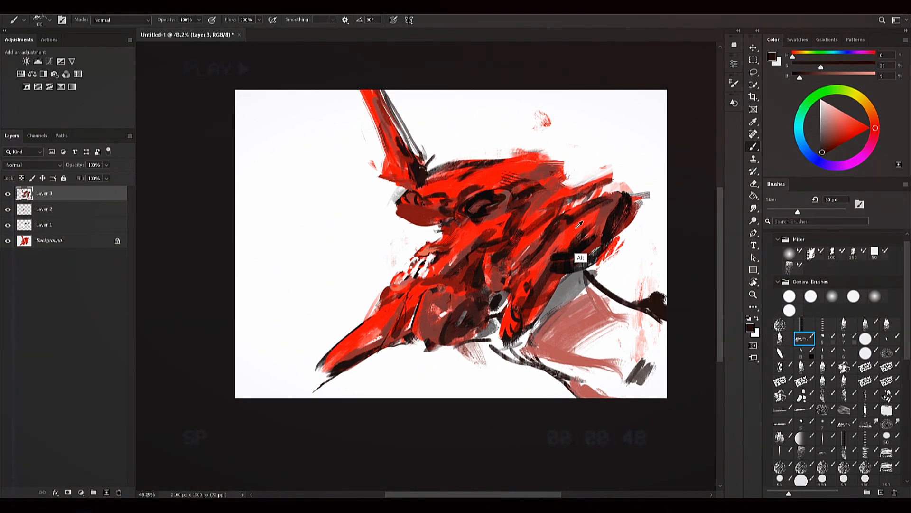
Step: Sample bright red (S 80, B 82) and sweep broad streaks across the muted area below the creature's rear
{"action": "left_click", "coordinate": [582, 249], "text": "alt"}
{"action": "key", "text": "bracketright"}
{"action": "key", "text": "bracketright"}
{"action": "key", "text": "bracketright"}
{"action": "mouse_move", "coordinate": [545, 314]}
{"action": "left_mouse_down"}
{"action": "mouse_move", "coordinate": [586, 291]}
{"action": "mouse_move", "coordinate": [614, 308]}
{"action": "mouse_move", "coordinate": [604, 335]}
{"action": "mouse_move", "coordinate": [618, 355]}
{"action": "mouse_move", "coordinate": [660, 349]}
{"action": "left_mouse_up"}
{"action": "key", "text": "bracketleft"}
{"action": "left_click_drag", "start_coordinate": [605, 334], "coordinate": [662, 363]}
{"action": "key", "text": "bracketleft"}
{"action": "key", "text": "bracketleft"}
{"action": "mouse_move", "coordinate": [498, 349]}
{"action": "left_mouse_down"}
{"action": "mouse_move", "coordinate": [587, 386]}
{"action": "mouse_move", "coordinate": [573, 372]}
{"action": "mouse_move", "coordinate": [682, 394]}
{"action": "left_mouse_up"}
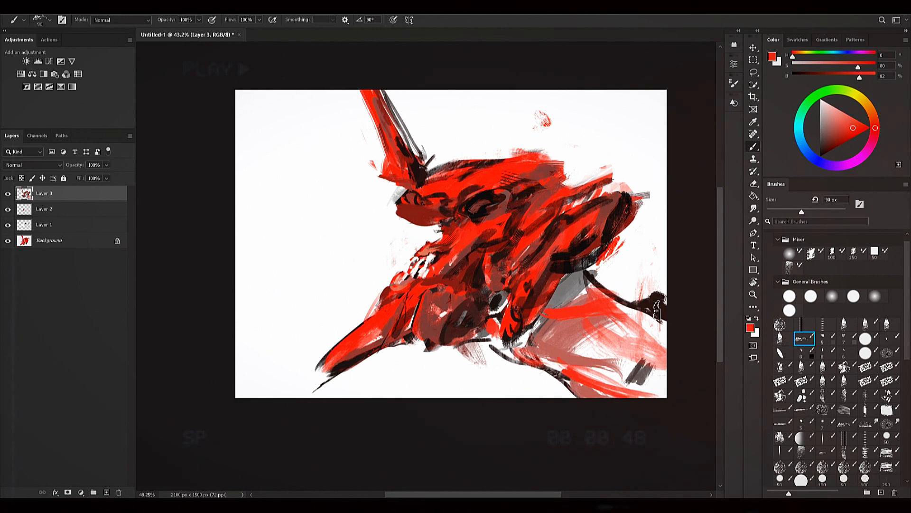
{"action": "left_click_drag", "start_coordinate": [646, 337], "coordinate": [669, 330]}
Step: Check the mirrored canvas, switch to the round textured brush and sample near-black (S 50, B 10) near the eye for head touch-ups
{"action": "key", "text": "ctrl+shift+h"}
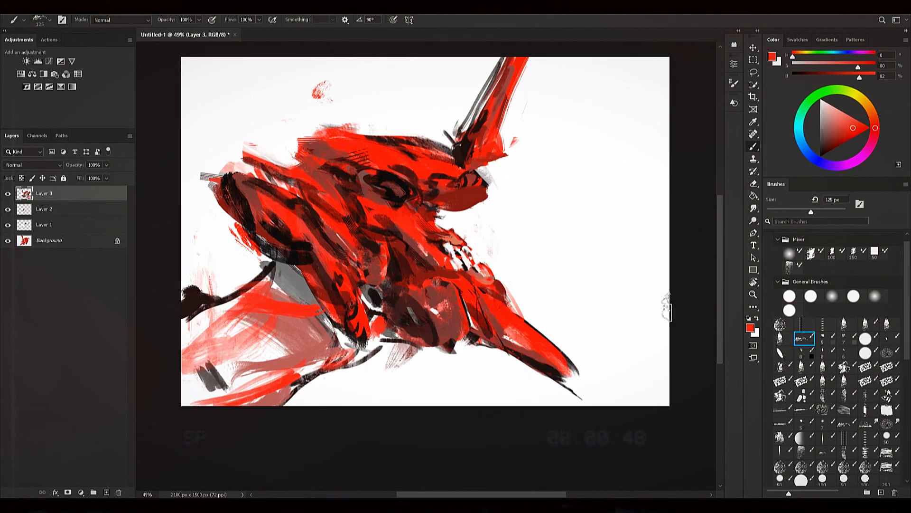
{"action": "left_click_drag", "start_coordinate": [577, 335], "coordinate": [616, 331]}
{"action": "key", "text": "ctrl+shift+h"}
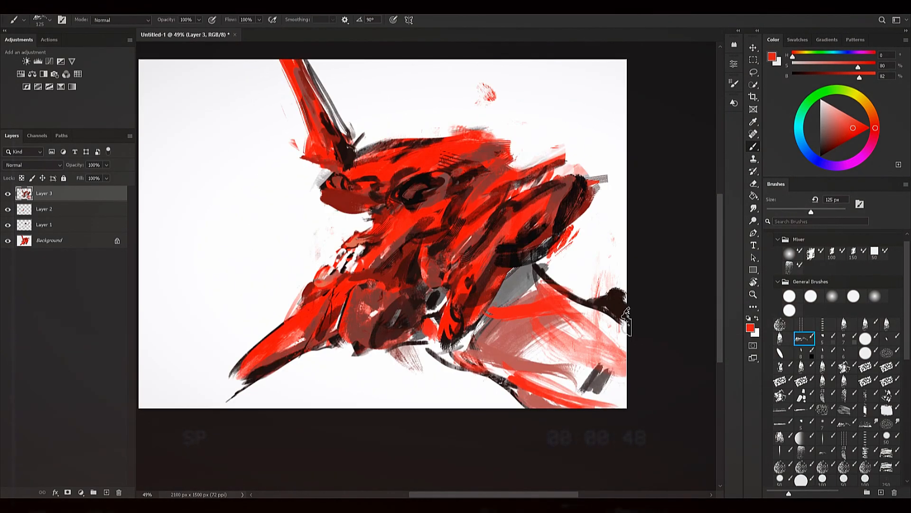
{"action": "left_click", "coordinate": [784, 324]}
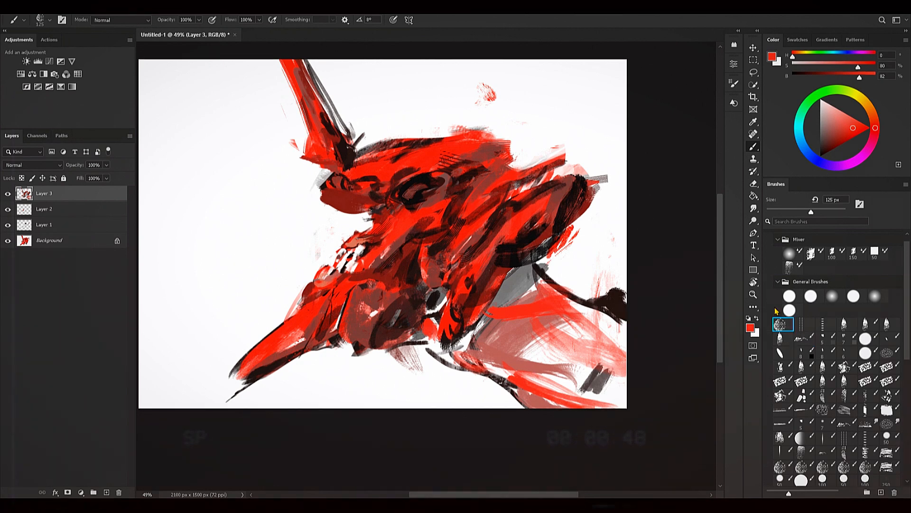
{"action": "left_click", "coordinate": [402, 192], "text": "alt"}
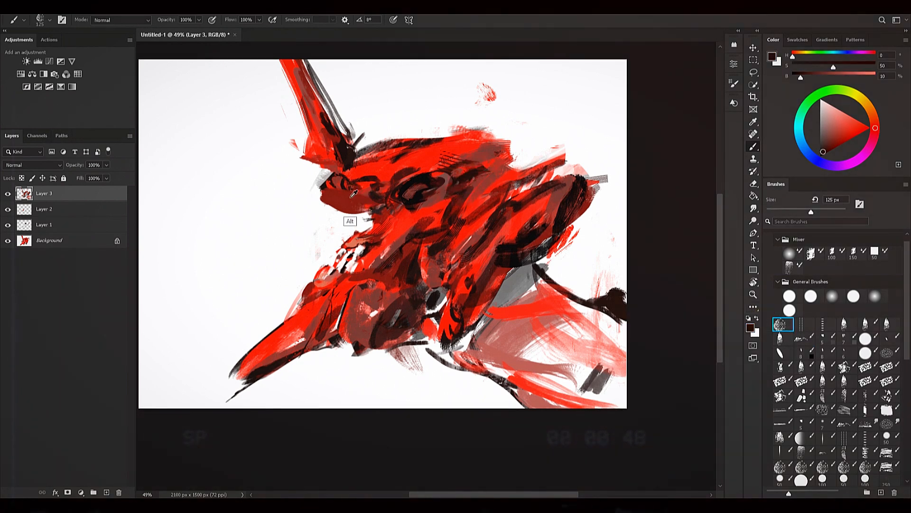
{"action": "key", "text": "bracketleft"}
{"action": "key", "text": "bracketleft"}
{"action": "key", "text": "bracketright"}
{"action": "key", "text": "bracketright"}
{"action": "key", "text": "bracketright"}
Step: Sample red from the crown and repaint its ragged rear edge with smoother strokes, reducing the brush size
{"action": "left_click", "coordinate": [454, 151], "text": "alt"}
{"action": "key", "text": "bracketleft"}
{"action": "left_click", "coordinate": [478, 148], "text": "alt"}
{"action": "key", "text": "bracketleft"}
{"action": "key", "text": "bracketleft"}
{"action": "key", "text": "bracketleft"}
{"action": "key", "text": "bracketleft"}
Step: Sample dark red (S 55, B 41), outline a rearward crown extension with a 30 px brush and block in its underside at 60 px
{"action": "left_click", "coordinate": [368, 185], "text": "alt"}
{"action": "key", "text": "bracketleft"}
{"action": "key", "text": "bracketleft"}
{"action": "key", "text": "bracketleft"}
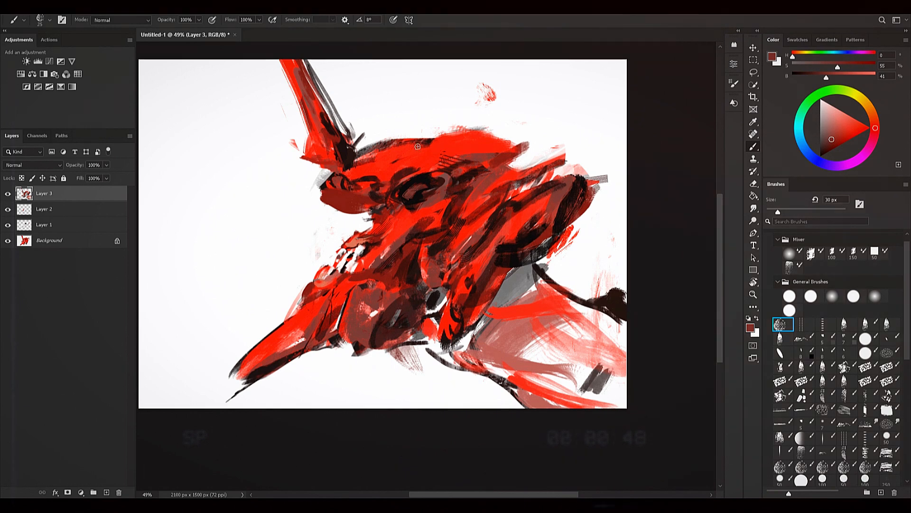
{"action": "mouse_move", "coordinate": [517, 156]}
{"action": "left_mouse_down"}
{"action": "mouse_move", "coordinate": [537, 145]}
{"action": "mouse_move", "coordinate": [570, 145]}
{"action": "mouse_move", "coordinate": [545, 165]}
{"action": "mouse_move", "coordinate": [534, 137]}
{"action": "mouse_move", "coordinate": [510, 134]}
{"action": "mouse_move", "coordinate": [562, 154]}
{"action": "left_mouse_up"}
{"action": "key", "text": "bracketright"}
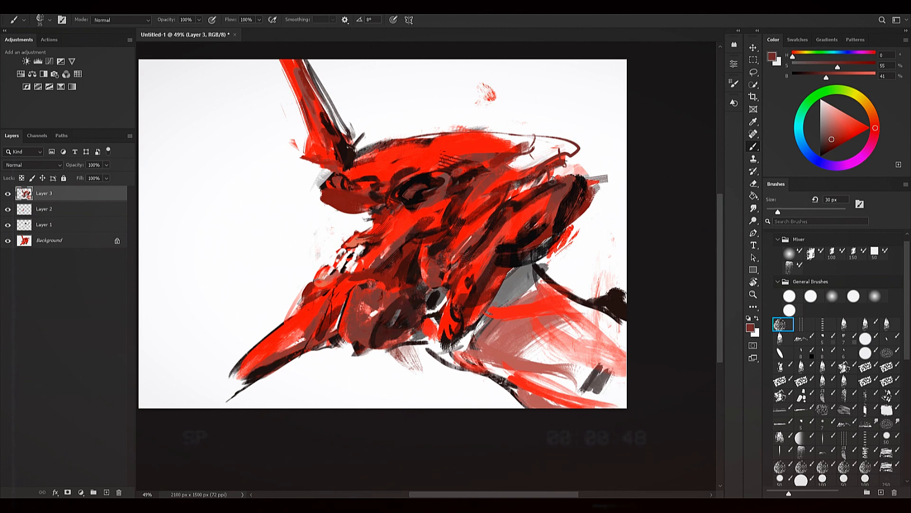
{"action": "key", "text": "bracketright"}
{"action": "key", "text": "bracketright"}
{"action": "key", "text": "bracketright"}
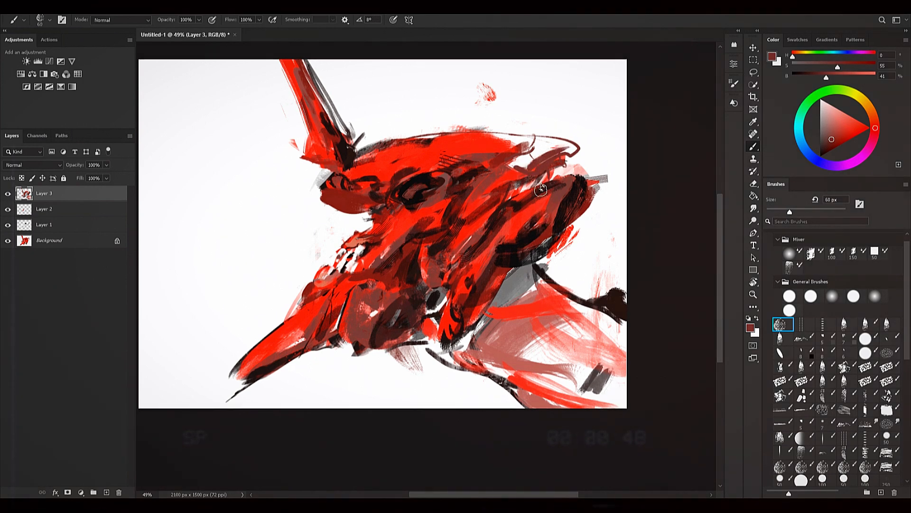
Step: Fill the crown extension with bright red (S 86, B 86) and darken its underside with black, finishing with an 80 px brush
{"action": "left_click", "coordinate": [544, 160], "text": "alt"}
{"action": "key", "text": "bracketright"}
{"action": "key", "text": "bracketright"}
{"action": "key", "text": "bracketright"}
{"action": "left_click", "coordinate": [491, 171], "text": "alt"}
{"action": "key", "text": "bracketleft"}
{"action": "key", "text": "bracketleft"}
{"action": "key", "text": "bracketright"}
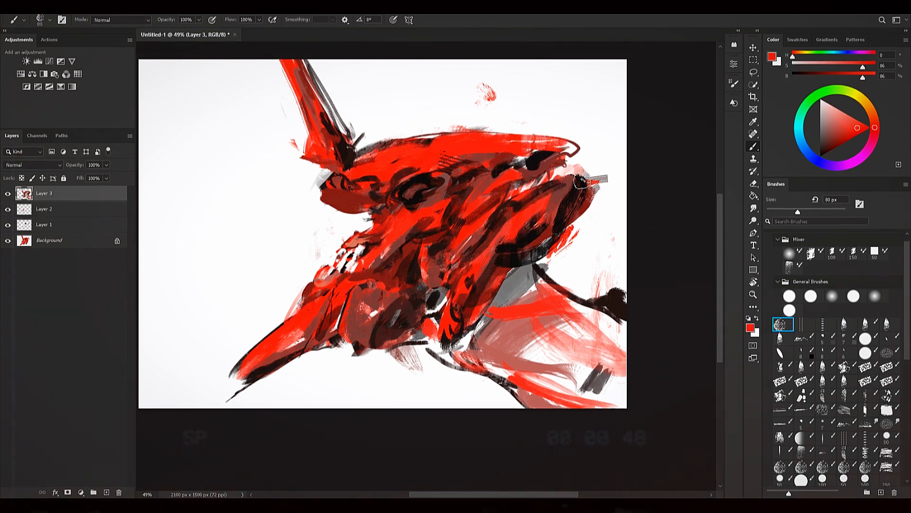
{"action": "key", "text": "bracketright"}
{"action": "key", "text": "bracketright"}
{"action": "key", "text": "bracketright"}
{"action": "mouse_move", "coordinate": [609, 114]}
{"action": "left_mouse_down"}
{"action": "mouse_move", "coordinate": [591, 128]}
{"action": "mouse_move", "coordinate": [475, 119]}
{"action": "left_mouse_up"}
{"action": "mouse_move", "coordinate": [592, 100]}
{"action": "left_mouse_down"}
{"action": "mouse_move", "coordinate": [570, 113]}
{"action": "mouse_move", "coordinate": [526, 113]}
{"action": "left_mouse_up"}
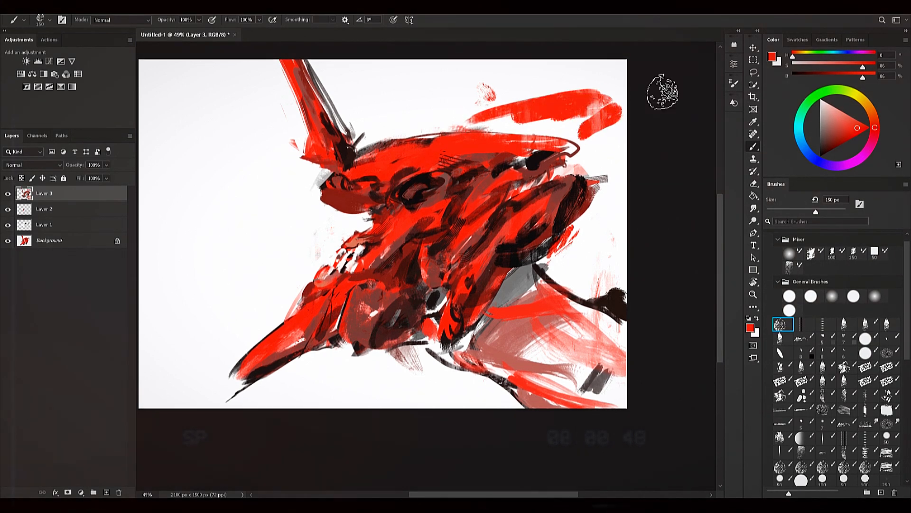
{"action": "key", "text": "ctrl+z"}
{"action": "key", "text": "ctrl+z"}
{"action": "key", "text": "ctrl+z"}
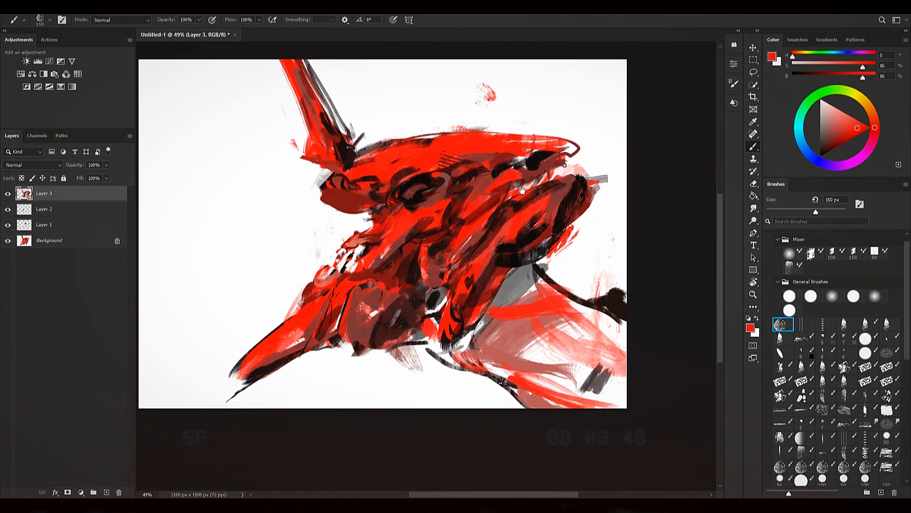
Step: Sample near-black (S 50, B 16) from the middle of the head and deepen the cheek shading with a 90 px brush
{"action": "left_click_drag", "start_coordinate": [522, 189], "coordinate": [544, 175]}
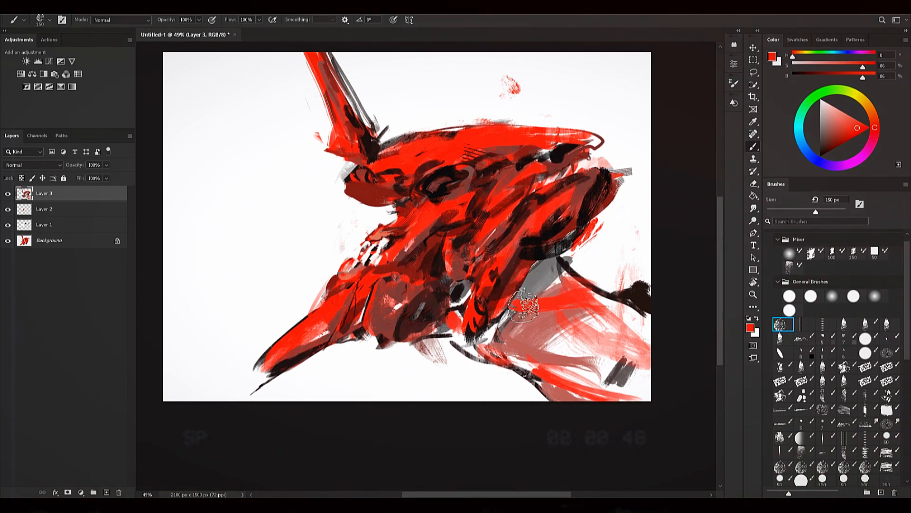
{"action": "mouse_move", "coordinate": [530, 269]}
{"action": "left_mouse_down"}
{"action": "mouse_move", "coordinate": [561, 302]}
{"action": "mouse_move", "coordinate": [531, 291]}
{"action": "mouse_move", "coordinate": [530, 277]}
{"action": "left_mouse_up"}
{"action": "left_click", "coordinate": [472, 221], "text": "alt"}
{"action": "key", "text": "bracketleft"}
{"action": "key", "text": "bracketleft"}
{"action": "key", "text": "bracketleft"}
{"action": "key", "text": "bracketleft"}
{"action": "left_click", "coordinate": [466, 217], "text": "alt"}
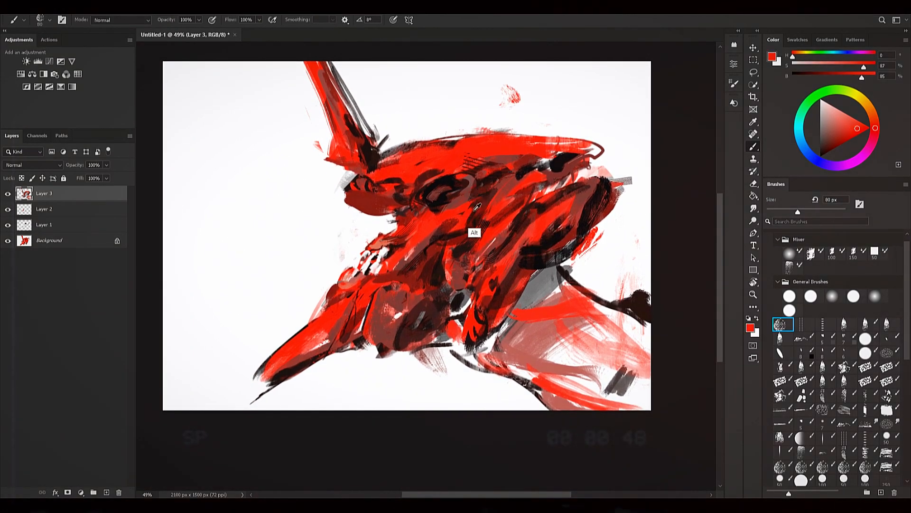
{"action": "left_click", "coordinate": [473, 231], "text": "alt"}
{"action": "key", "text": "bracketright"}
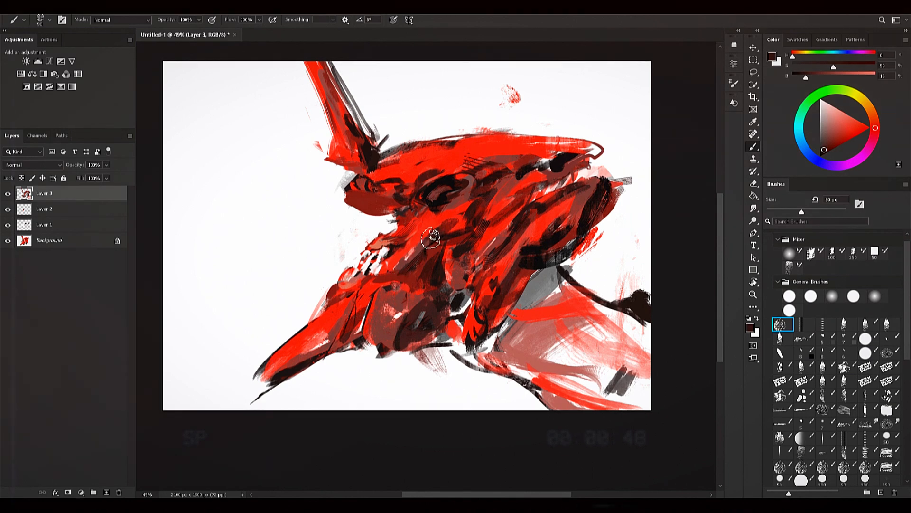
{"action": "left_click_drag", "start_coordinate": [573, 198], "coordinate": [587, 211]}
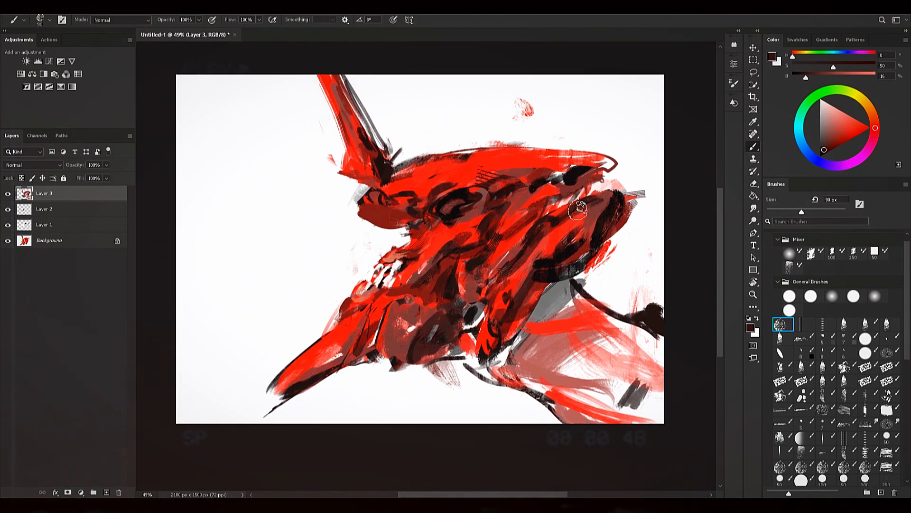
Step: Sample dark red (S 64, B 22) behind the eye and shade the crown's underside, varying the brush between 60 and 80 px
{"action": "left_click", "coordinate": [485, 182], "text": "alt"}
{"action": "key", "text": "bracketleft"}
{"action": "key", "text": "bracketleft"}
{"action": "key", "text": "bracketleft"}
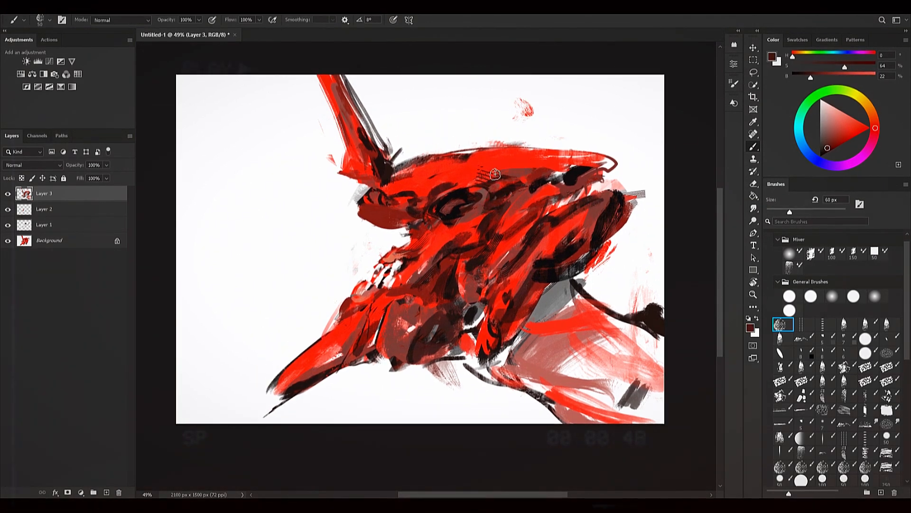
{"action": "key", "text": "bracketright"}
{"action": "key", "text": "bracketright"}
{"action": "key", "text": "bracketright"}
{"action": "key", "text": "bracketright"}
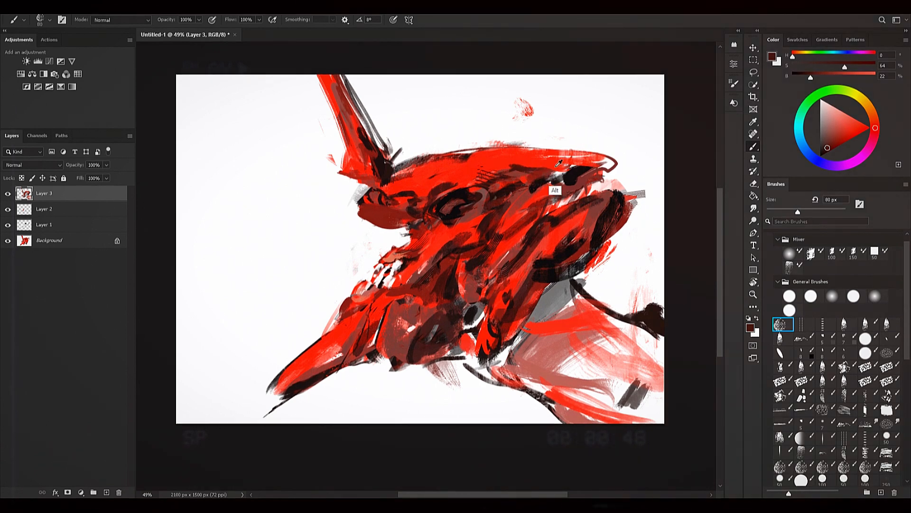
Step: Repaint the crown's rear tip in bright red (S 86, B 86) and rework the rear lobe with sampled reds at 90 to 100 px
{"action": "left_click", "coordinate": [553, 167], "text": "alt"}
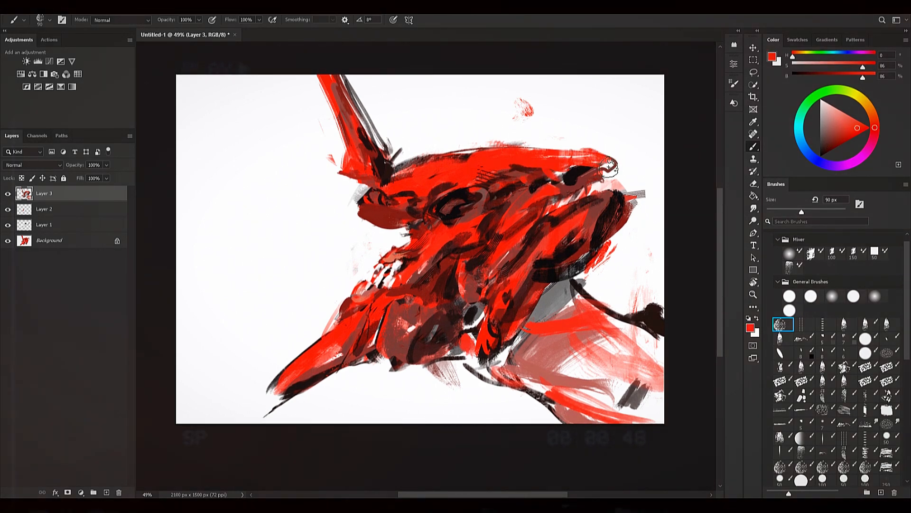
{"action": "left_click_drag", "start_coordinate": [572, 236], "coordinate": [575, 223]}
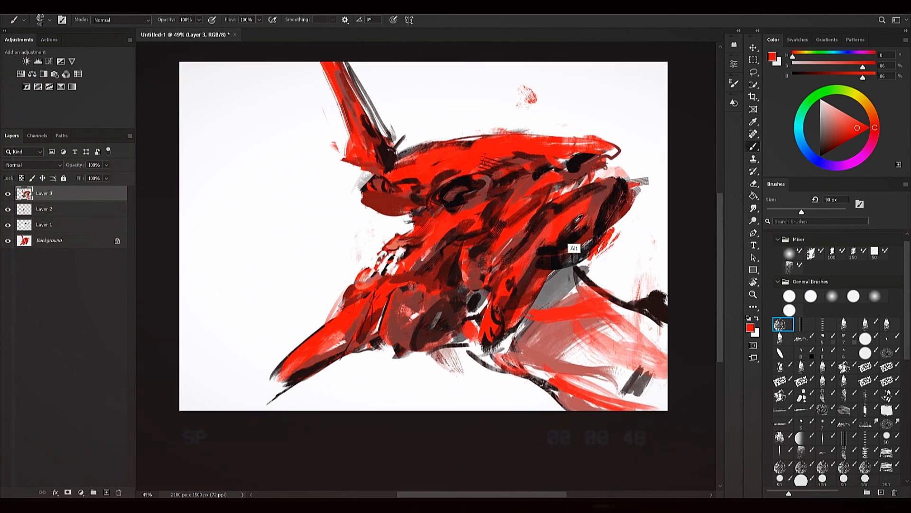
{"action": "left_click", "coordinate": [576, 223], "text": "alt"}
{"action": "left_click_drag", "start_coordinate": [618, 185], "coordinate": [609, 203]}
{"action": "left_click", "coordinate": [609, 202], "text": "alt"}
{"action": "key", "text": "bracketright"}
{"action": "key", "text": "bracketleft"}
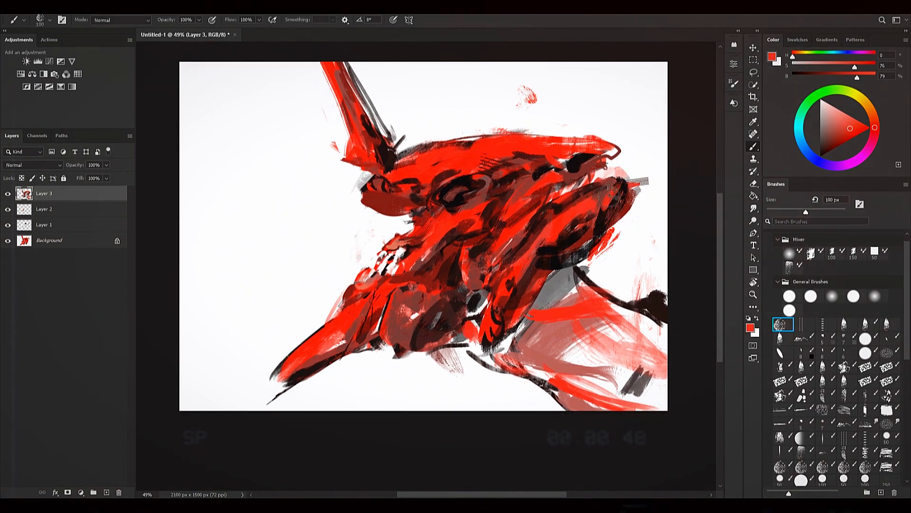
{"action": "key", "text": "bracketright"}
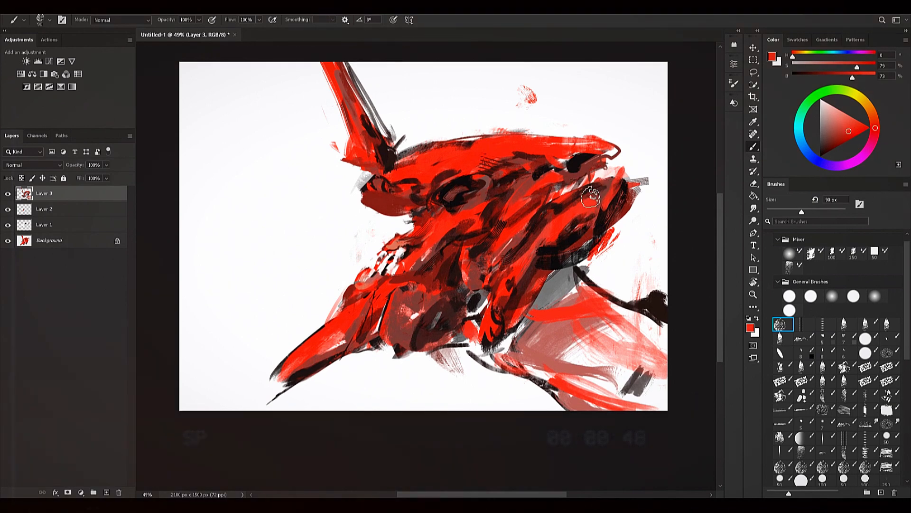
Step: Sample white beside the crown and clean up the gap between crown and rear lobe, reducing the brush to 70 px
{"action": "left_click", "coordinate": [626, 163], "text": "alt"}
{"action": "key", "text": "bracketright"}
{"action": "key", "text": "bracketleft"}
{"action": "key", "text": "bracketleft"}
{"action": "key", "text": "bracketleft"}
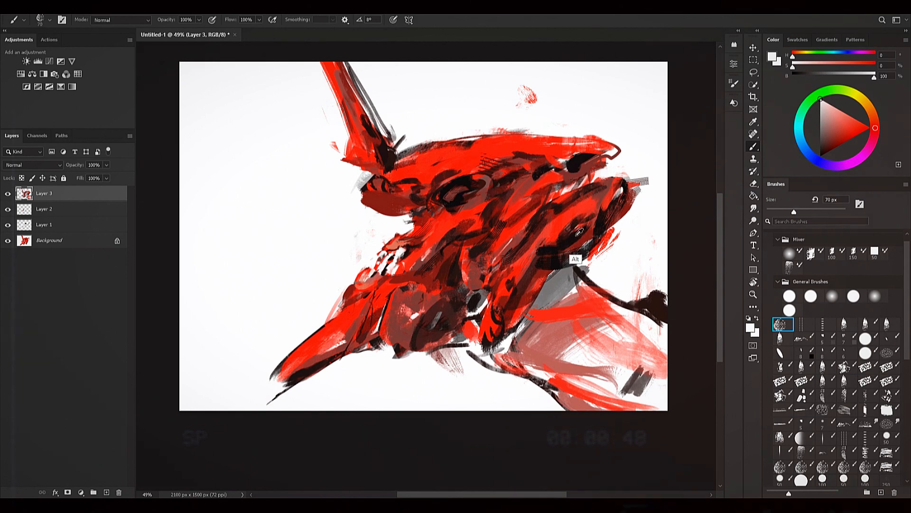
Step: Sample dark red (H 358, S 59, B 17) and define the rear lobe's dark contours with a 50 px brush
{"action": "left_click", "coordinate": [580, 231], "text": "alt"}
{"action": "key", "text": "bracketleft"}
{"action": "key", "text": "bracketleft"}
{"action": "key", "text": "bracketleft"}
{"action": "mouse_move", "coordinate": [604, 196]}
{"action": "left_mouse_down"}
{"action": "mouse_move", "coordinate": [642, 175]}
{"action": "mouse_move", "coordinate": [634, 189]}
{"action": "mouse_move", "coordinate": [616, 190]}
{"action": "left_mouse_up"}
{"action": "scroll", "coordinate": [907, 280], "scroll_direction": "down", "scroll_amount": 5}
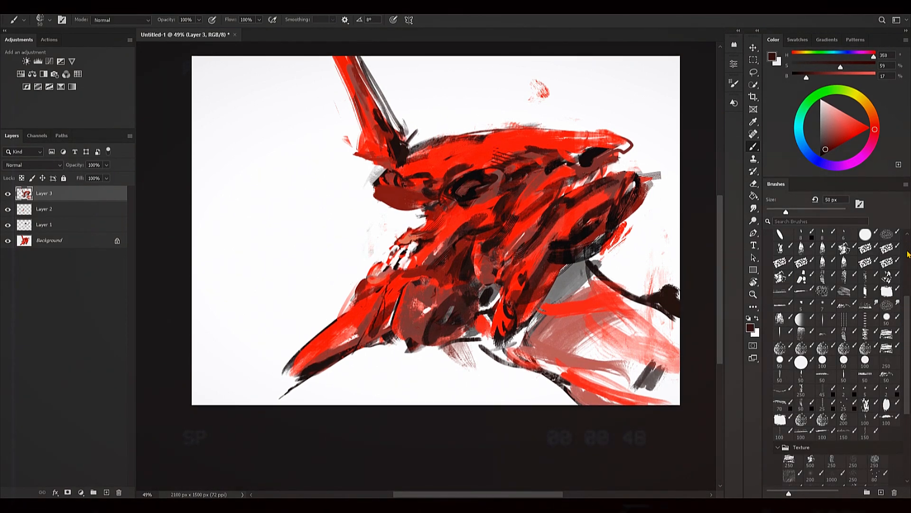
{"action": "left_click", "coordinate": [906, 285]}
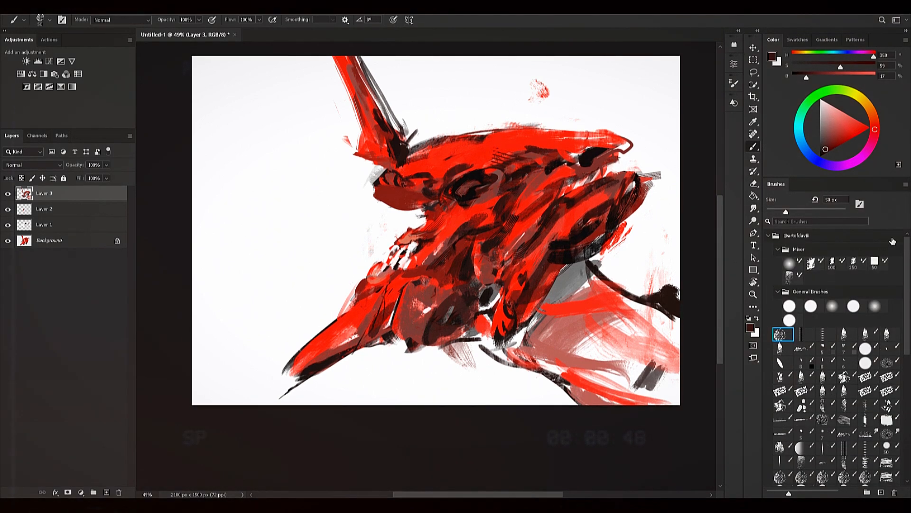
Step: Darken the folds around the rear lobe with sampled black (B 4) and dark red (S 67, B 23) at 70 px
{"action": "left_click", "coordinate": [560, 240], "text": "alt"}
{"action": "key", "text": "bracketright"}
{"action": "key", "text": "bracketright"}
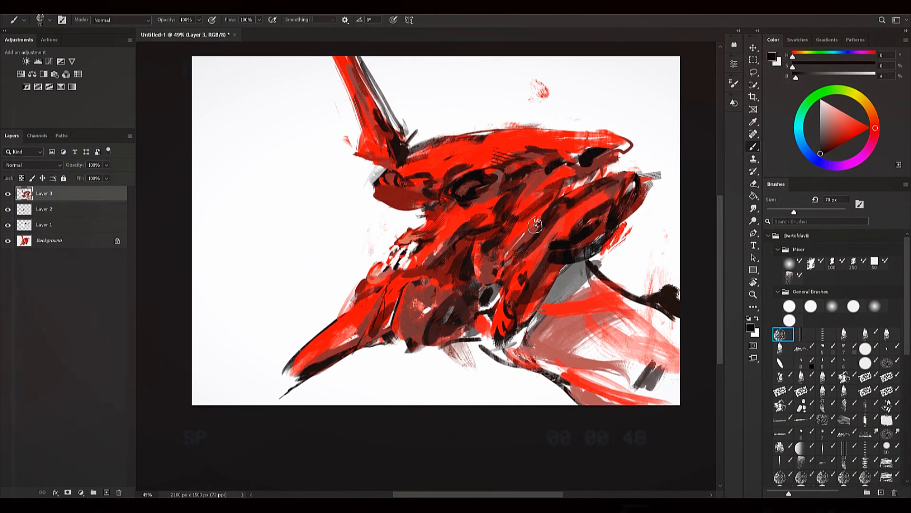
{"action": "scroll", "coordinate": [905, 245], "scroll_direction": "down", "scroll_amount": 5}
{"action": "scroll", "coordinate": [905, 244], "scroll_direction": "up", "scroll_amount": 5}
{"action": "key", "text": "bracketleft"}
{"action": "left_click", "coordinate": [556, 251], "text": "alt"}
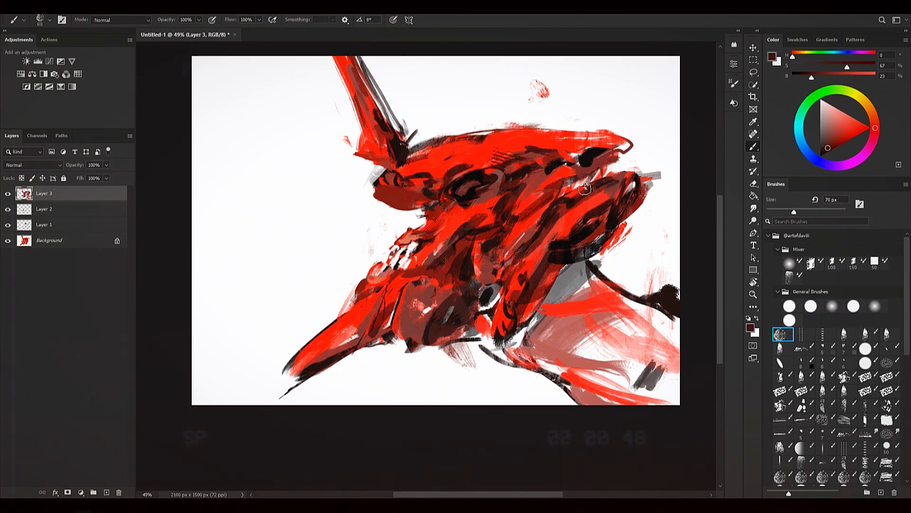
Step: Blend mid reds (S 82, B 49 and S 75, B 61) into the rear lobe's dark interior with an 80 px brush
{"action": "left_click", "coordinate": [560, 242], "text": "alt"}
{"action": "key", "text": "bracketright"}
{"action": "left_click", "coordinate": [572, 227], "text": "alt"}
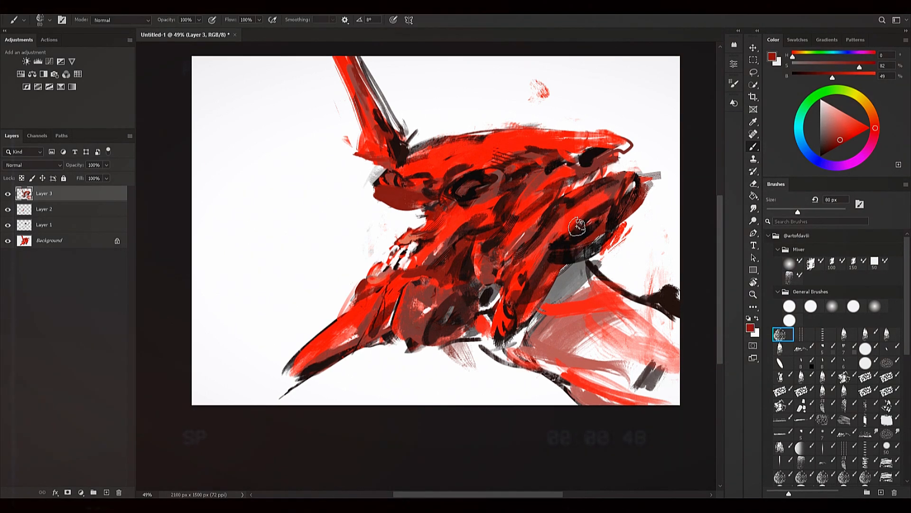
{"action": "left_click", "coordinate": [630, 190], "text": "alt"}
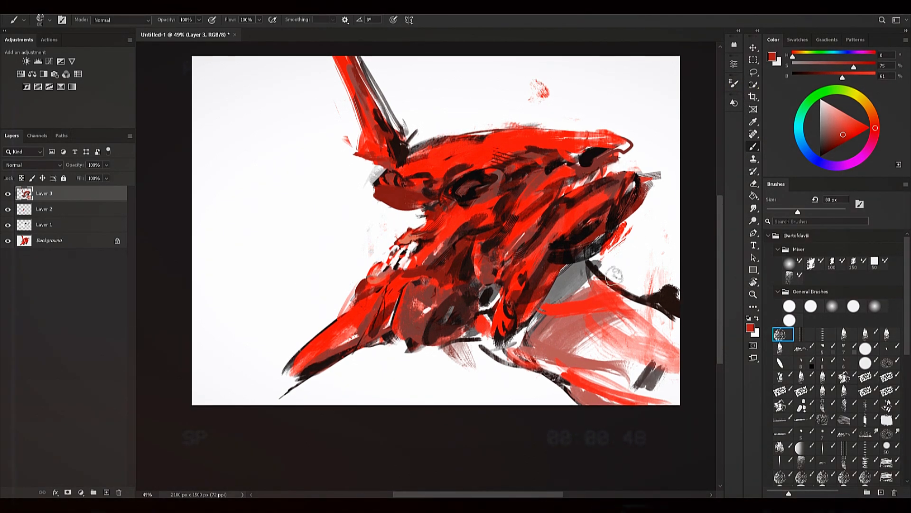
{"action": "left_click", "coordinate": [563, 254], "text": "alt"}
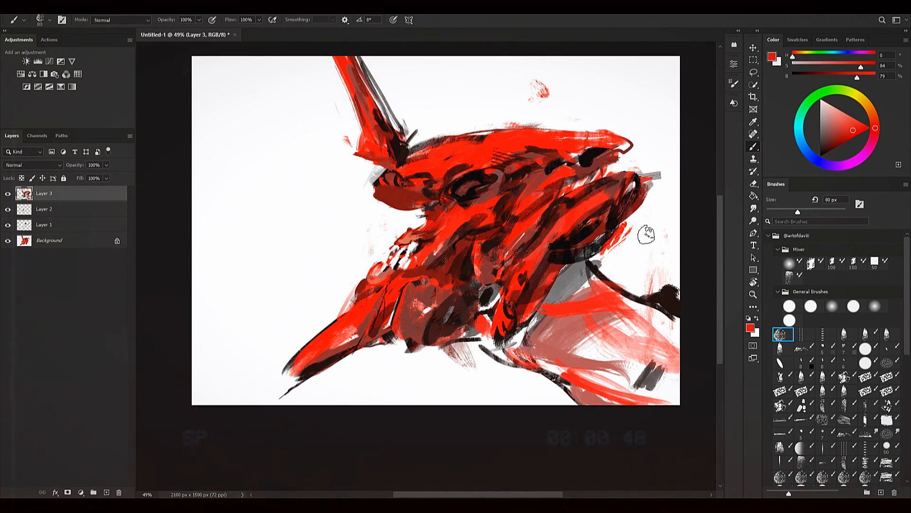
Step: Sample red from the neck, lay angular strokes across it with a larger brush, and pick up muted red (S 57, B 50)
{"action": "left_click", "coordinate": [662, 267], "text": "alt"}
{"action": "left_click", "coordinate": [611, 300], "text": "alt"}
{"action": "key", "text": "bracketright"}
{"action": "key", "text": "bracketright"}
{"action": "key", "text": "bracketright"}
{"action": "left_click_drag", "start_coordinate": [599, 286], "coordinate": [572, 306]}
{"action": "mouse_move", "coordinate": [562, 313]}
{"action": "left_mouse_down"}
{"action": "mouse_move", "coordinate": [564, 355]}
{"action": "mouse_move", "coordinate": [586, 321]}
{"action": "left_mouse_up"}
{"action": "left_click", "coordinate": [550, 334], "text": "alt"}
{"action": "key", "text": "bracketright"}
{"action": "key", "text": "bracketright"}
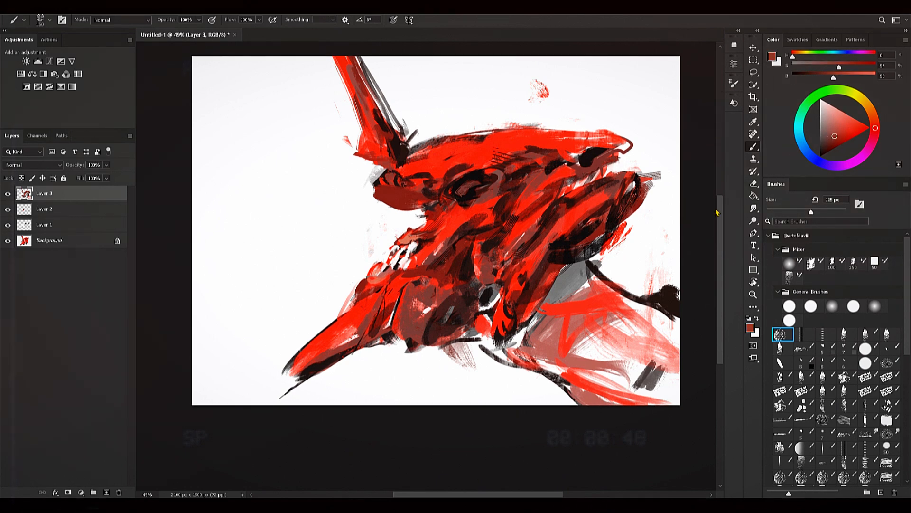
Step: Sample a dark tone below the rear lobe and block in the neck's upper part, reducing the brush for its upper contour
{"action": "left_click", "coordinate": [592, 256], "text": "alt"}
{"action": "mouse_move", "coordinate": [555, 330]}
{"action": "left_mouse_down"}
{"action": "mouse_move", "coordinate": [603, 295]}
{"action": "mouse_move", "coordinate": [638, 309]}
{"action": "left_mouse_up"}
{"action": "key", "text": "bracketleft"}
{"action": "key", "text": "bracketleft"}
{"action": "key", "text": "bracketleft"}
{"action": "key", "text": "bracketleft"}
{"action": "key", "text": "bracketleft"}
{"action": "key", "text": "bracketleft"}
{"action": "key", "text": "bracketleft"}
{"action": "left_click_drag", "start_coordinate": [571, 273], "coordinate": [559, 288]}
{"action": "left_click_drag", "start_coordinate": [626, 298], "coordinate": [679, 321]}
Step: Fill the neck's middle and lower rear area with broad dark brown strokes (S 38, B 29), enlarging the brush to 250 px
{"action": "key", "text": "bracketright"}
{"action": "key", "text": "bracketright"}
{"action": "key", "text": "bracketright"}
{"action": "mouse_move", "coordinate": [587, 314]}
{"action": "left_mouse_down"}
{"action": "mouse_move", "coordinate": [602, 350]}
{"action": "mouse_move", "coordinate": [608, 423]}
{"action": "left_mouse_up"}
{"action": "key", "text": "bracketright"}
{"action": "key", "text": "bracketright"}
{"action": "key", "text": "bracketright"}
{"action": "key", "text": "bracketright"}
{"action": "left_click_drag", "start_coordinate": [631, 342], "coordinate": [676, 408]}
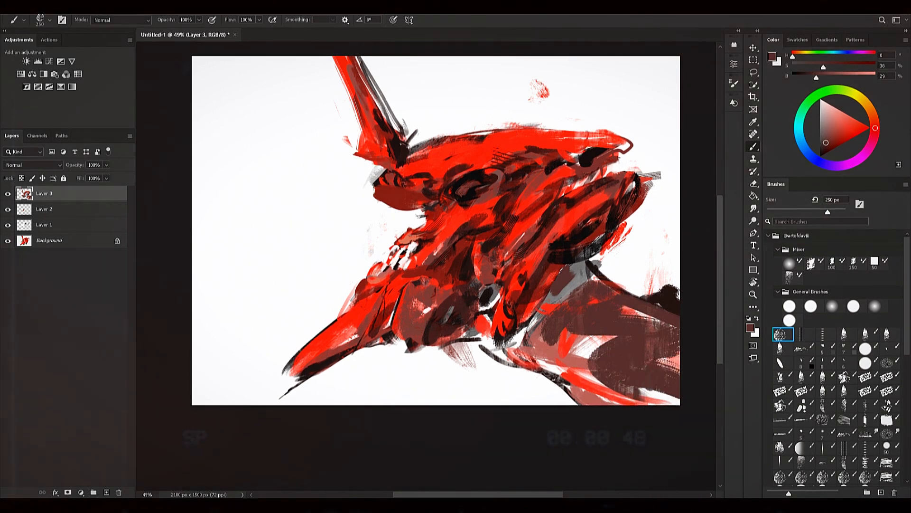
Step: Sample several tones across the rear lobe, touch up its lower edge, and reduce the brush to 60 px
{"action": "key", "text": "bracketleft"}
{"action": "key", "text": "alt"}
{"action": "left_click", "coordinate": [587, 209], "text": "alt"}
{"action": "mouse_move", "coordinate": [597, 238]}
{"action": "left_mouse_down"}
{"action": "mouse_move", "coordinate": [579, 244]}
{"action": "mouse_move", "coordinate": [598, 203]}
{"action": "mouse_move", "coordinate": [631, 190]}
{"action": "mouse_move", "coordinate": [638, 204]}
{"action": "left_mouse_up"}
{"action": "left_click", "coordinate": [591, 202], "text": "alt"}
{"action": "left_click", "coordinate": [575, 216], "text": "alt"}
{"action": "left_click", "coordinate": [613, 192], "text": "alt"}
{"action": "left_click", "coordinate": [615, 188], "text": "alt"}
{"action": "key", "text": "bracketleft"}
{"action": "key", "text": "bracketleft"}
{"action": "key", "text": "bracketleft"}
{"action": "key", "text": "bracketleft"}
{"action": "key", "text": "bracketleft"}
Step: Undo the muted red stroke under the jaw and paint out the stray marks there with sampled white at 60 px
{"action": "left_click_drag", "start_coordinate": [424, 375], "coordinate": [467, 343]}
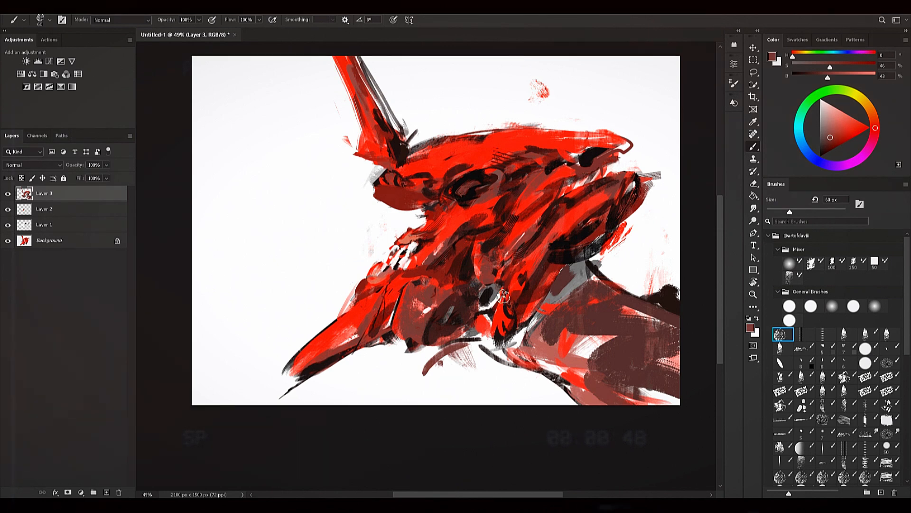
{"action": "key", "text": "ctrl+z"}
{"action": "left_click", "coordinate": [446, 362], "text": "alt"}
{"action": "left_click_drag", "start_coordinate": [444, 363], "coordinate": [473, 355]}
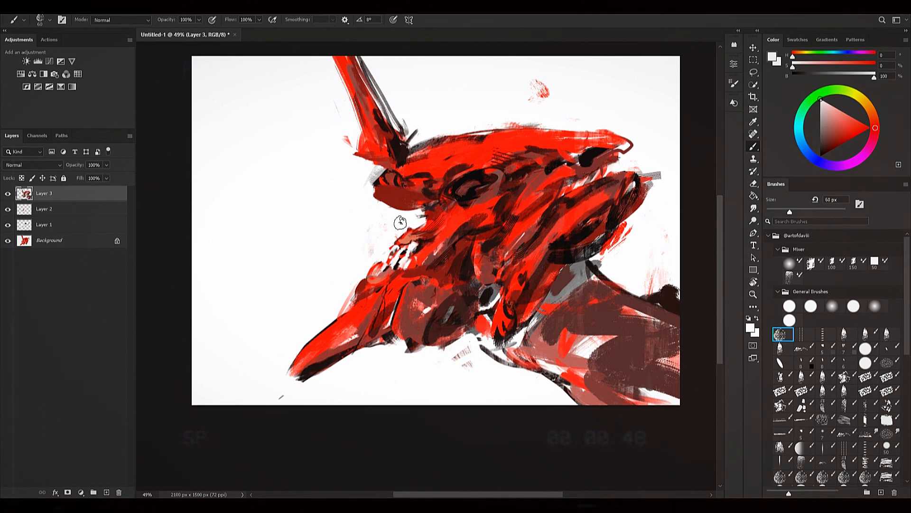
{"action": "left_click", "coordinate": [291, 380], "text": "alt"}
{"action": "left_click_drag", "start_coordinate": [284, 379], "coordinate": [351, 328]}
{"action": "key", "text": "ctrl+z"}
{"action": "left_click", "coordinate": [306, 335], "text": "alt"}
{"action": "left_click_drag", "start_coordinate": [305, 346], "coordinate": [363, 305]}
{"action": "key", "text": "ctrl+z"}
Step: Clean the jaw's upper edge and add an eye highlight in off-white (S 4, B 99), framing the highlight with black and red at 45 px
{"action": "left_click", "coordinate": [350, 300], "text": "alt"}
{"action": "left_click_drag", "start_coordinate": [348, 308], "coordinate": [362, 298]}
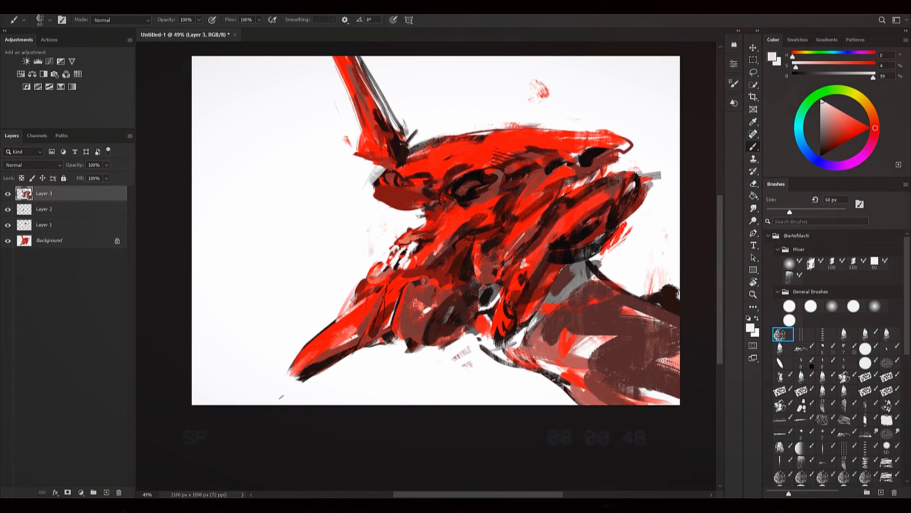
{"action": "key", "text": "ctrl"}
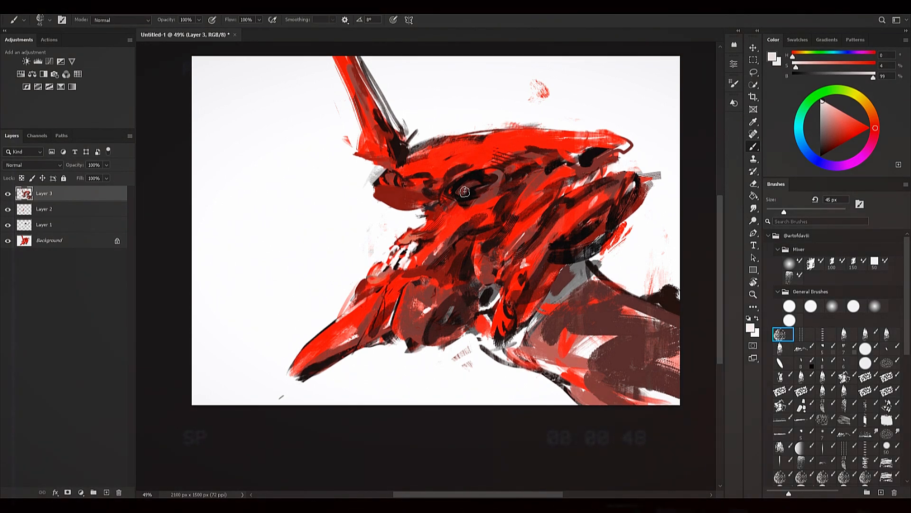
{"action": "left_click", "coordinate": [474, 185], "text": "alt"}
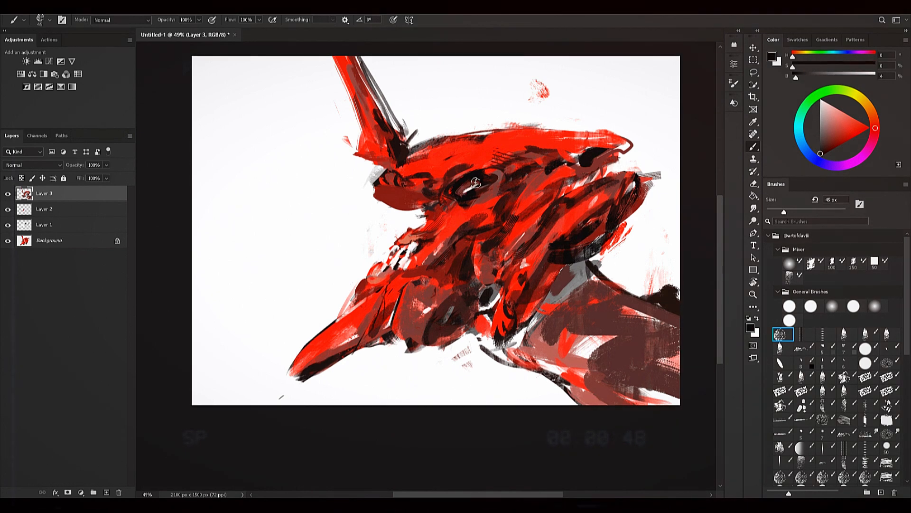
{"action": "left_click", "coordinate": [492, 189], "text": "alt"}
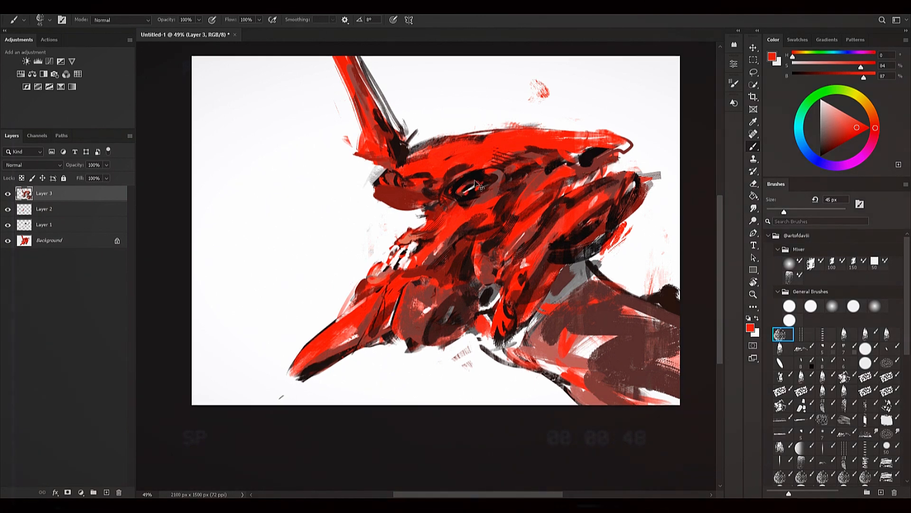
Step: Sample near-black (S 51, B 18) to deepen the head shading, and touch up the horn's rear edge in red (S 74, B 67)
{"action": "left_click", "coordinate": [400, 175], "text": "alt"}
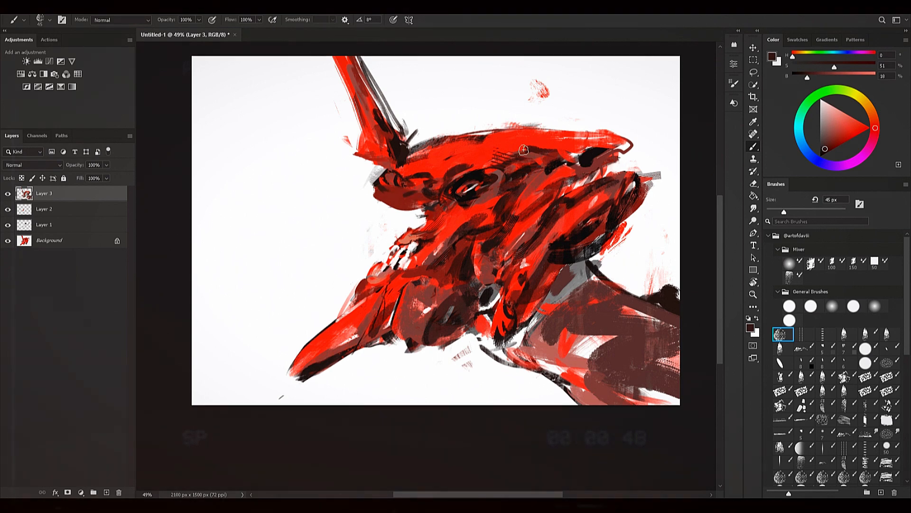
{"action": "left_click", "coordinate": [371, 96], "text": "alt"}
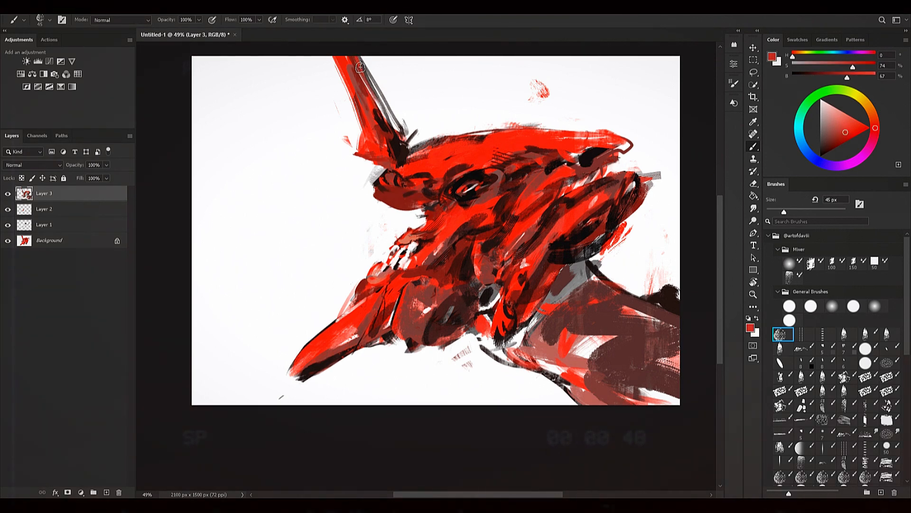
{"action": "left_click", "coordinate": [397, 139], "text": "alt"}
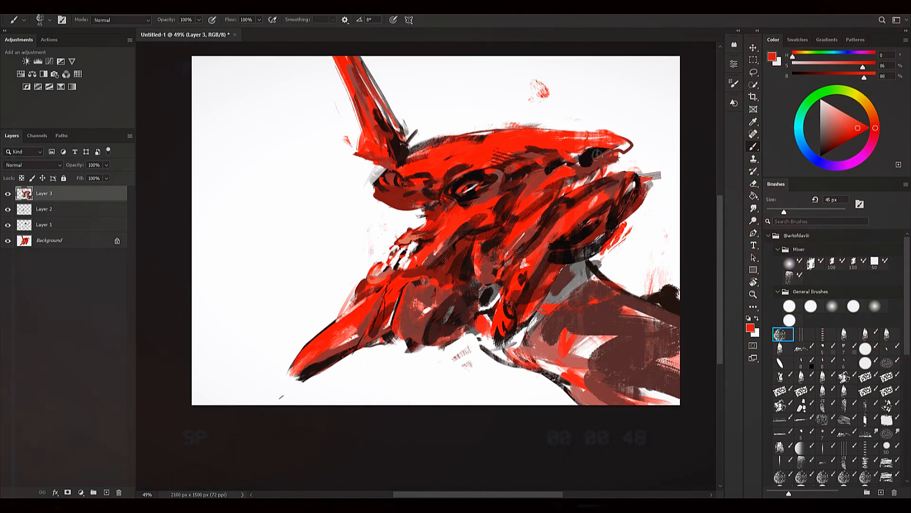
Step: Undo the red neck stroke, darken the grey gap behind the jaw with near-black (S 17, B 12) at 125 px, and sample red (S 78, B 82)
{"action": "left_click", "coordinate": [570, 157], "text": "alt"}
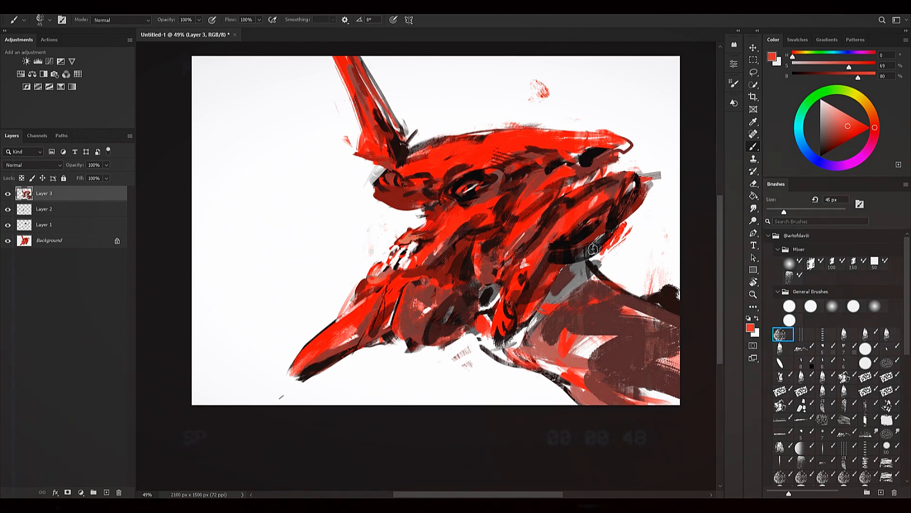
{"action": "key", "text": "bracketright"}
{"action": "key", "text": "bracketright"}
{"action": "key", "text": "bracketright"}
{"action": "key", "text": "bracketright"}
{"action": "left_click_drag", "start_coordinate": [588, 261], "coordinate": [608, 359]}
{"action": "key", "text": "bracketright"}
{"action": "key", "text": "bracketright"}
{"action": "key", "text": "bracketright"}
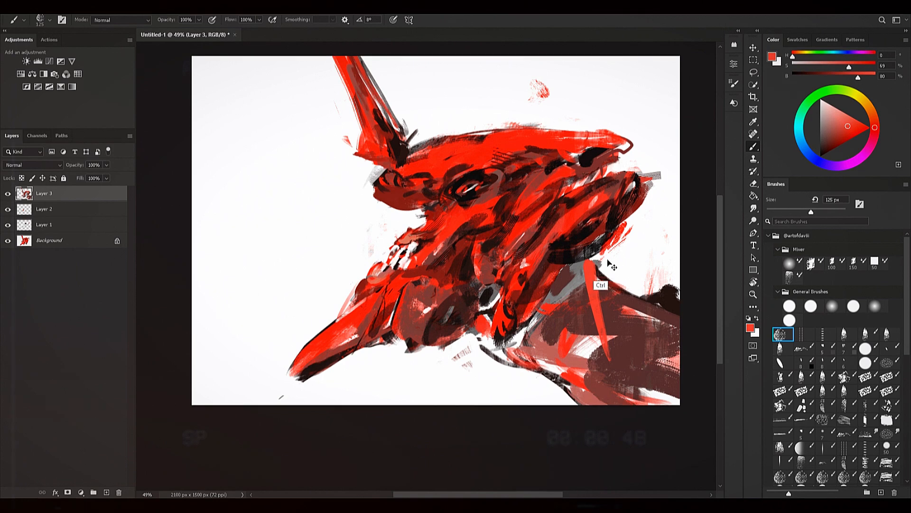
{"action": "key", "text": "ctrl+z"}
{"action": "mouse_move", "coordinate": [600, 287]}
{"action": "left_mouse_down"}
{"action": "mouse_move", "coordinate": [584, 275]}
{"action": "mouse_move", "coordinate": [588, 268]}
{"action": "mouse_move", "coordinate": [563, 292]}
{"action": "mouse_move", "coordinate": [569, 299]}
{"action": "mouse_move", "coordinate": [560, 285]}
{"action": "mouse_move", "coordinate": [565, 294]}
{"action": "mouse_move", "coordinate": [552, 309]}
{"action": "mouse_move", "coordinate": [586, 278]}
{"action": "left_mouse_up"}
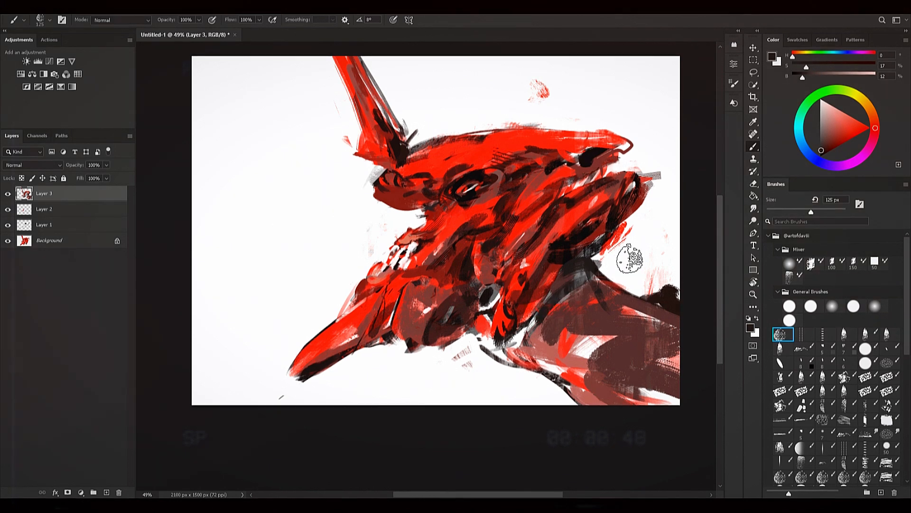
{"action": "left_click", "coordinate": [617, 267], "text": "alt"}
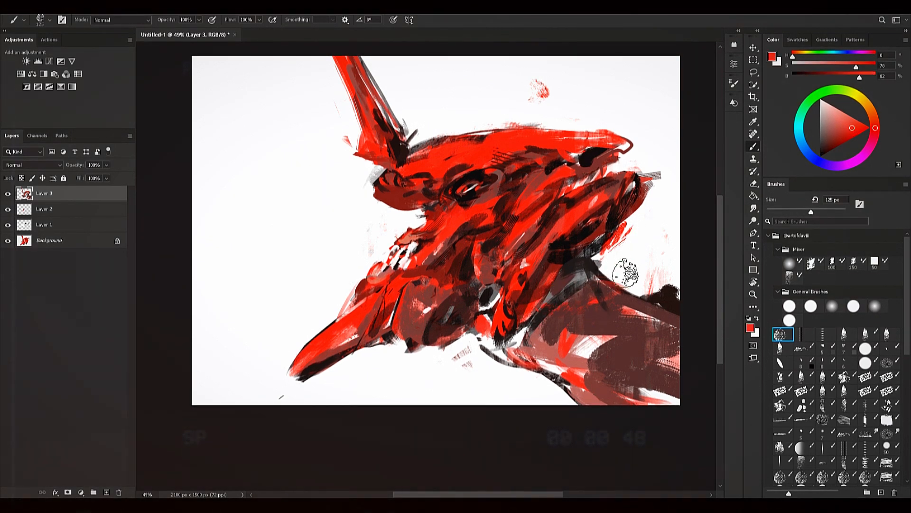
Step: Add red strokes to the lower neck, and paint out the stray red marks above the head and beside the horn with sampled white
{"action": "mouse_move", "coordinate": [656, 347]}
{"action": "left_mouse_down"}
{"action": "mouse_move", "coordinate": [610, 376]}
{"action": "mouse_move", "coordinate": [620, 391]}
{"action": "mouse_move", "coordinate": [599, 366]}
{"action": "mouse_move", "coordinate": [627, 339]}
{"action": "mouse_move", "coordinate": [547, 357]}
{"action": "mouse_move", "coordinate": [664, 403]}
{"action": "left_mouse_up"}
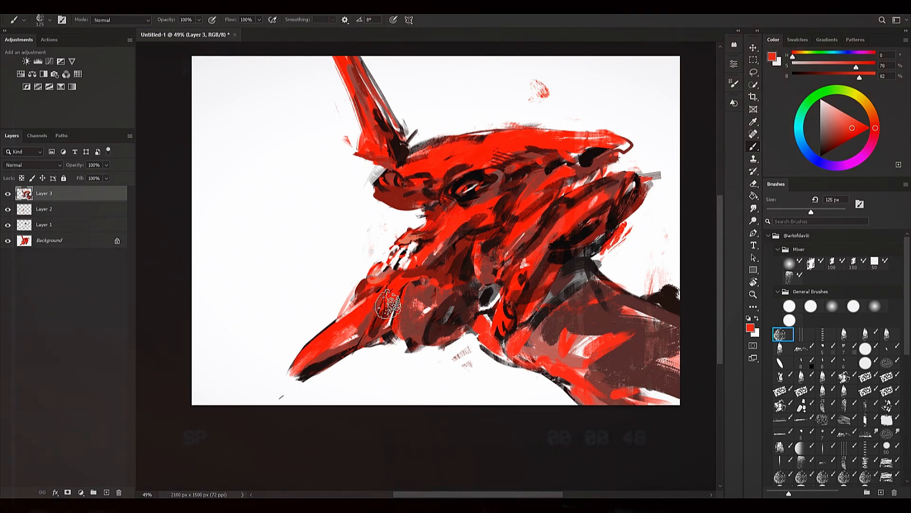
{"action": "left_click", "coordinate": [353, 265], "text": "alt"}
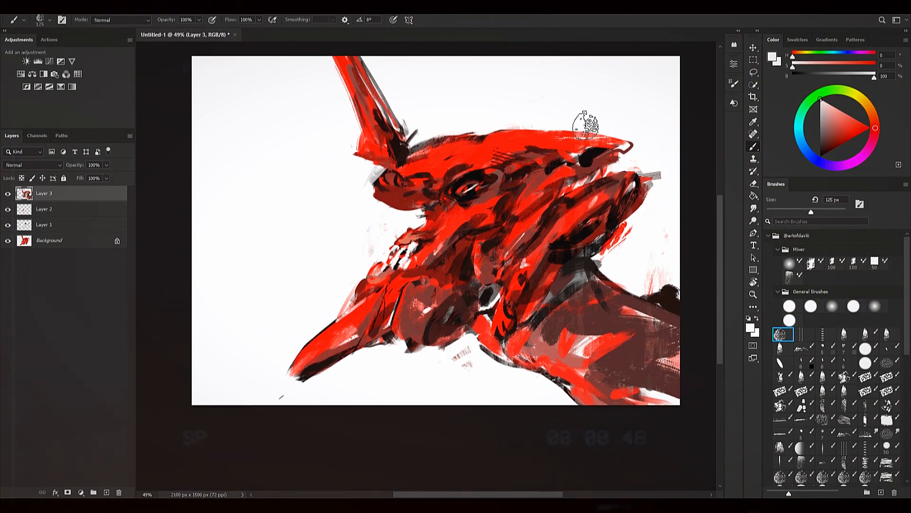
{"action": "key", "text": "ctrl+z"}
Step: Sample near-black from the snout (S 14, B 5, then S 20, B 6) and fill the snout tip with it at 80 px
{"action": "left_click", "coordinate": [591, 157], "text": "alt"}
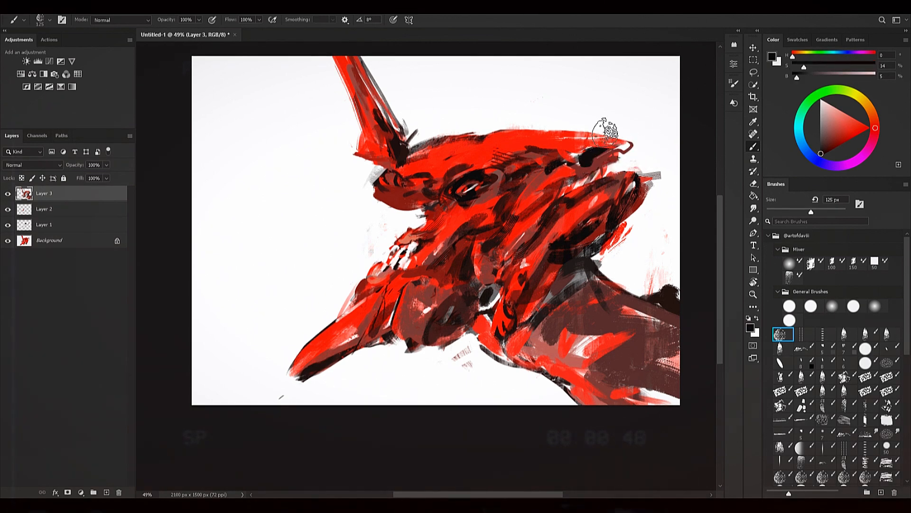
{"action": "key", "text": "bracketleft"}
{"action": "key", "text": "bracketleft"}
{"action": "key", "text": "bracketleft"}
{"action": "key", "text": "bracketleft"}
{"action": "key", "text": "bracketleft"}
{"action": "left_click", "coordinate": [597, 154], "text": "alt"}
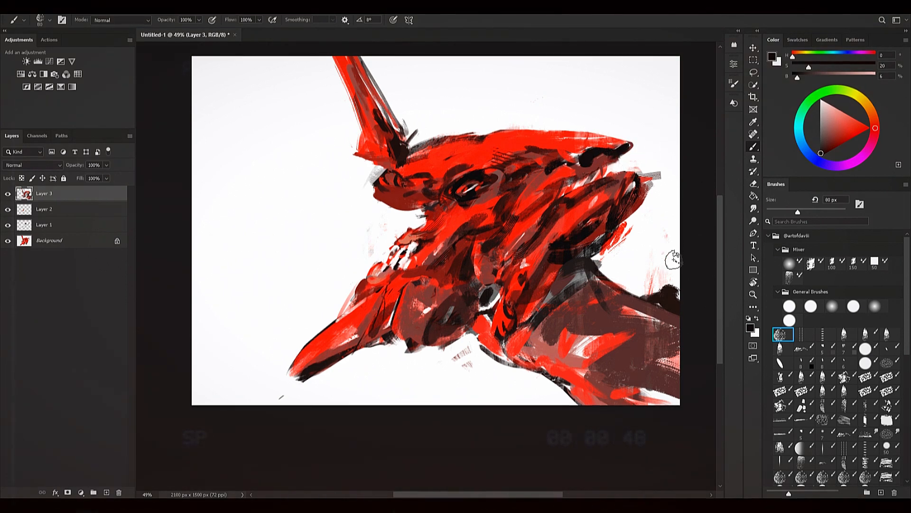
Step: Smooth the upper back edge in near-black at 80 px and add a red accent along it
{"action": "left_click_drag", "start_coordinate": [635, 290], "coordinate": [683, 288]}
{"action": "left_click", "coordinate": [617, 341], "text": "alt"}
{"action": "key", "text": "ctrl+z"}
Step: Sample dark reds (S 73, B 45 and S 74, B 42) and add broad strokes to the lower neck at 100 px
{"action": "left_click", "coordinate": [590, 236], "text": "alt"}
{"action": "key", "text": "bracketright"}
{"action": "key", "text": "bracketright"}
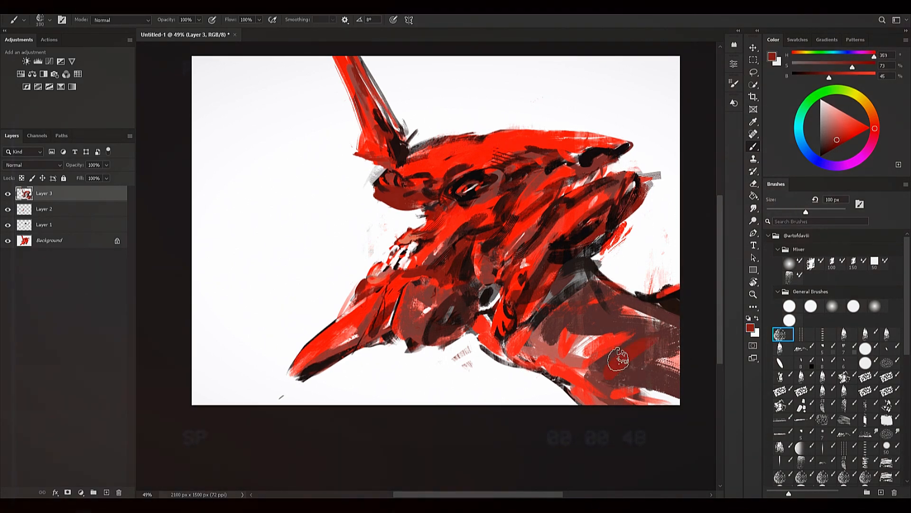
{"action": "left_click", "coordinate": [631, 205], "text": "alt"}
{"action": "left_click_drag", "start_coordinate": [614, 357], "coordinate": [629, 381]}
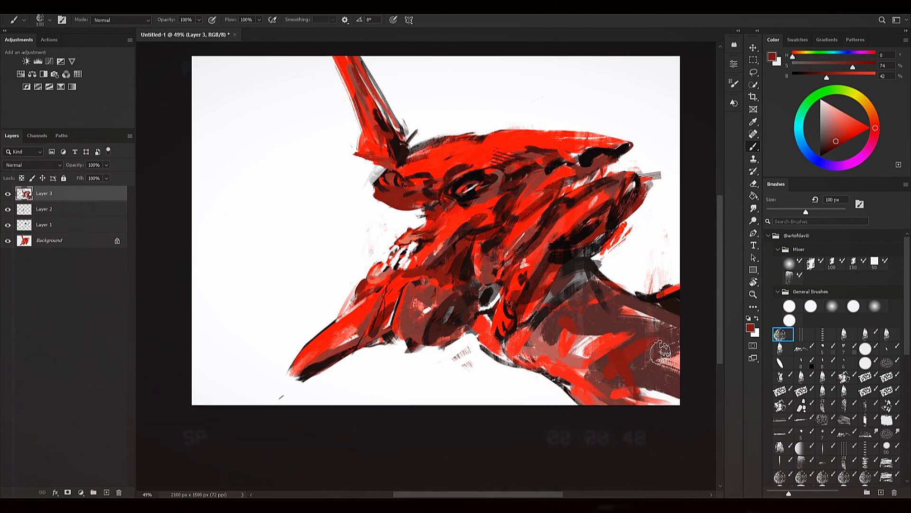
Step: Paint a dark band curving down the neck from behind the jaw, and add red accents (S 86, B 87) at both ends
{"action": "left_click", "coordinate": [624, 224], "text": "alt"}
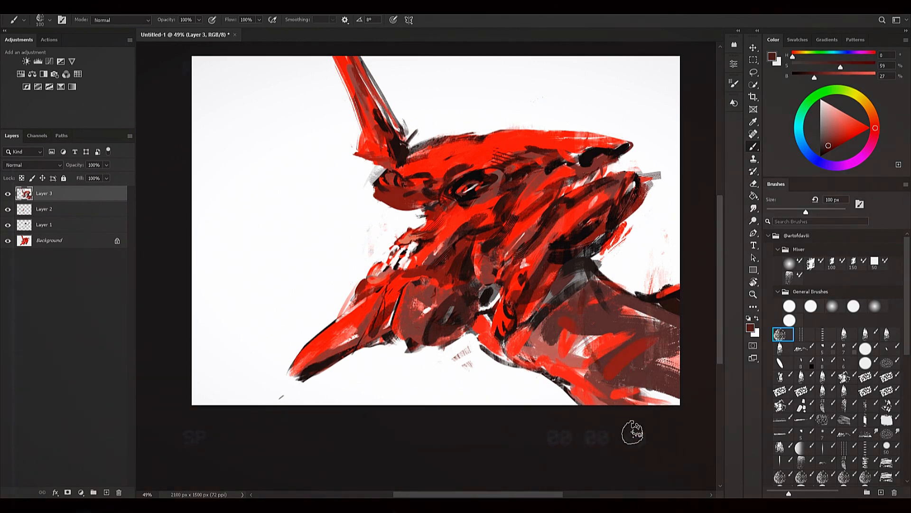
{"action": "left_click_drag", "start_coordinate": [583, 289], "coordinate": [620, 402]}
{"action": "left_click", "coordinate": [589, 295], "text": "alt"}
{"action": "left_click_drag", "start_coordinate": [590, 296], "coordinate": [631, 403]}
{"action": "mouse_move", "coordinate": [588, 306]}
{"action": "left_mouse_down"}
{"action": "mouse_move", "coordinate": [605, 243]}
{"action": "mouse_move", "coordinate": [582, 285]}
{"action": "mouse_move", "coordinate": [643, 226]}
{"action": "mouse_move", "coordinate": [623, 236]}
{"action": "mouse_move", "coordinate": [610, 272]}
{"action": "left_mouse_up"}
{"action": "left_click", "coordinate": [626, 228], "text": "alt"}
{"action": "key", "text": "ctrl+z"}
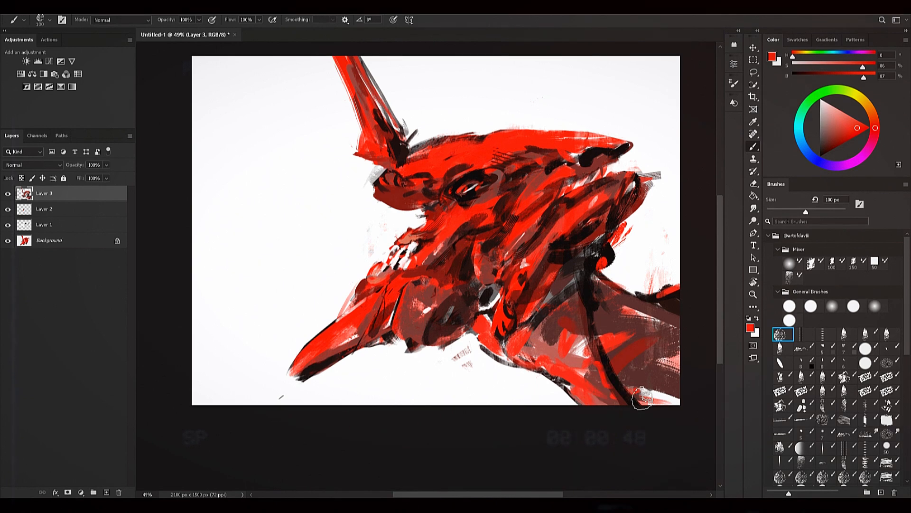
Step: Clean the lower beak's edge, the marks under the throat and the grey streak at the jaw tip with sampled white, touching up the throat in pink
{"action": "left_click", "coordinate": [348, 280], "text": "alt"}
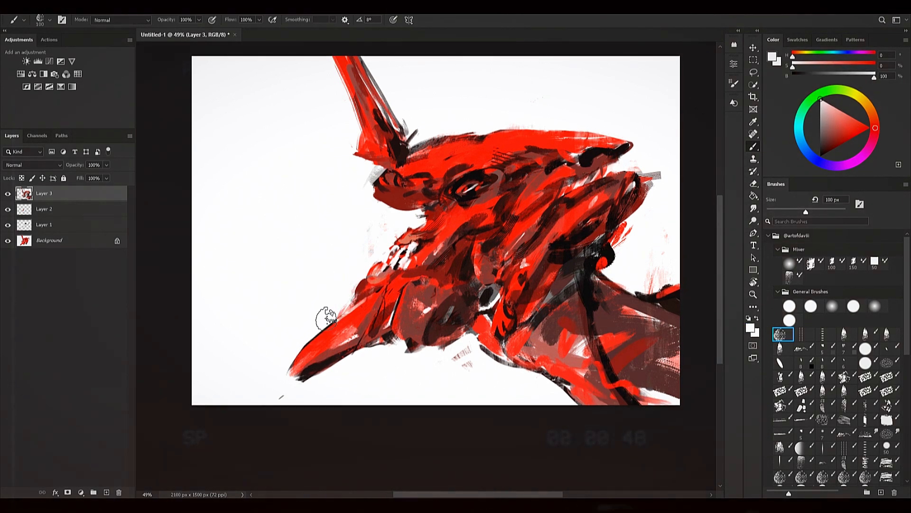
{"action": "left_click", "coordinate": [522, 348], "text": "alt"}
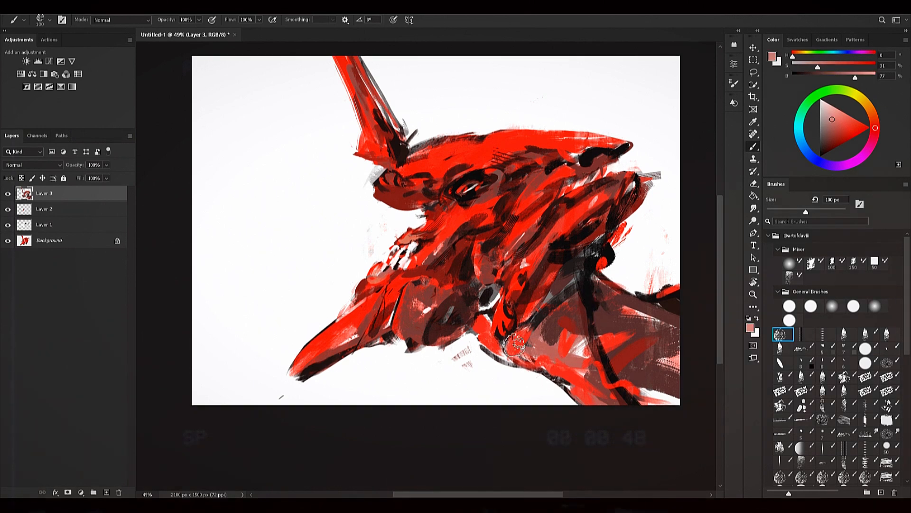
{"action": "left_click", "coordinate": [463, 387], "text": "alt"}
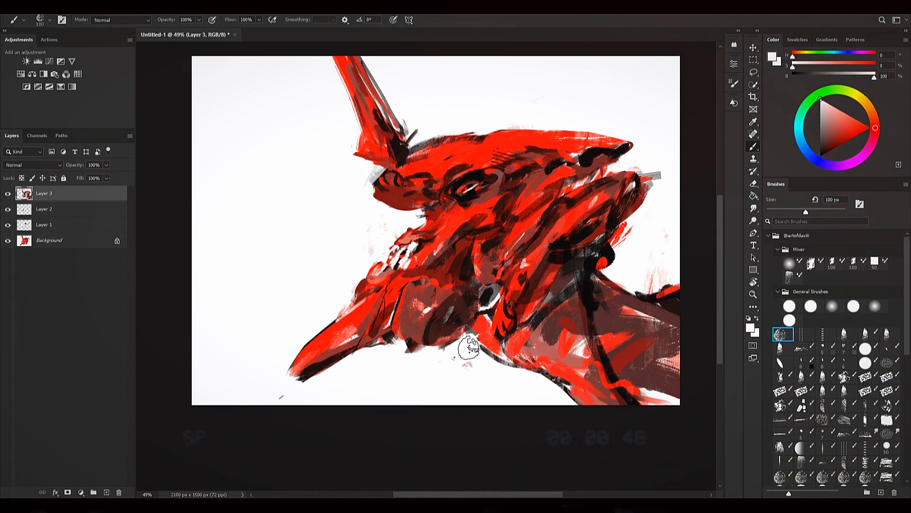
{"action": "left_click_drag", "start_coordinate": [646, 175], "coordinate": [664, 188]}
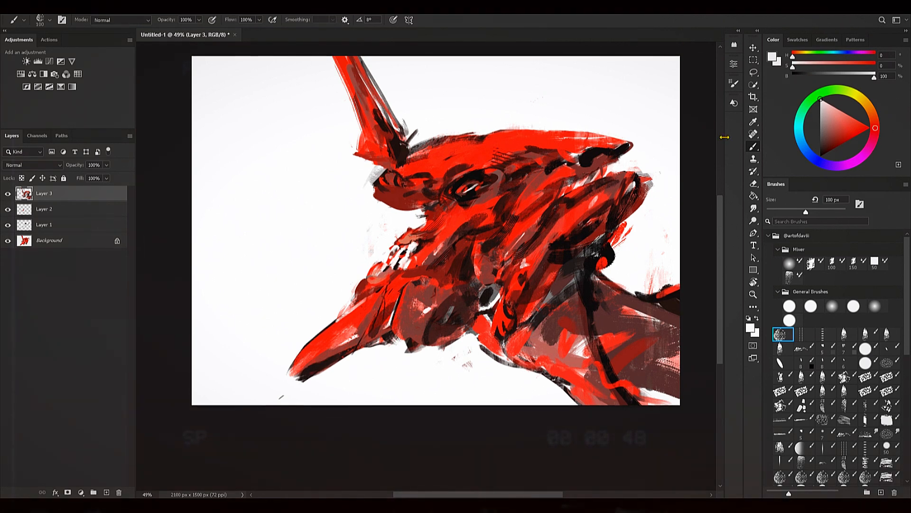
{"action": "left_click_drag", "start_coordinate": [823, 108], "coordinate": [816, 85]}
Step: Create a new layer above the painting and reduce the brush size to 10 px
{"action": "key", "text": "bracketleft"}
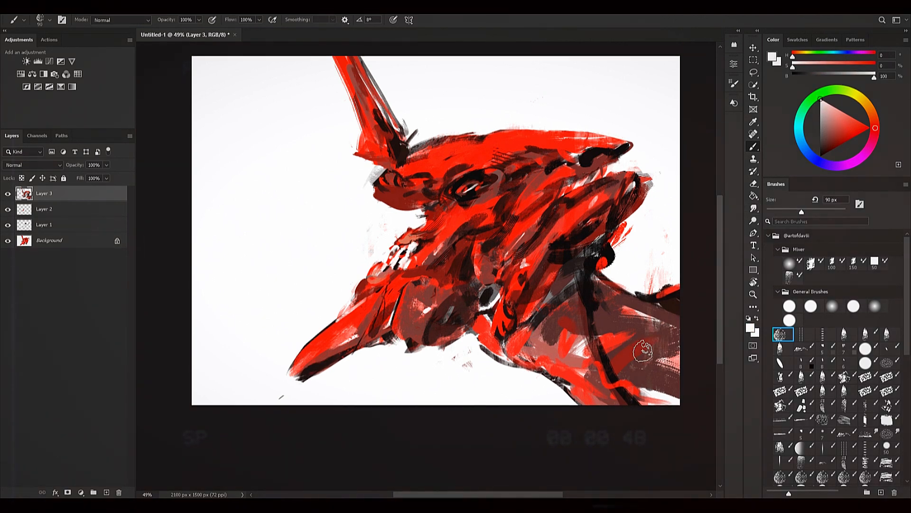
{"action": "key", "text": "ctrl+shift+alt+n"}
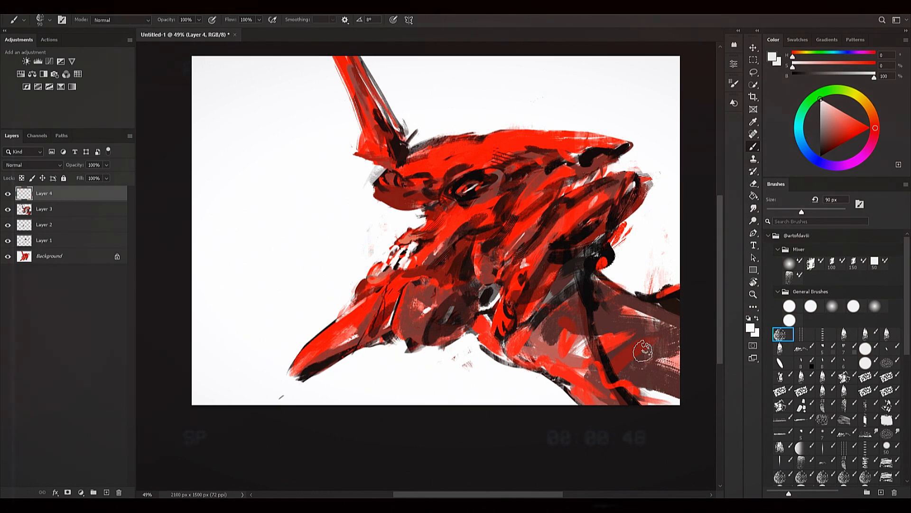
{"action": "key", "text": "bracketleft"}
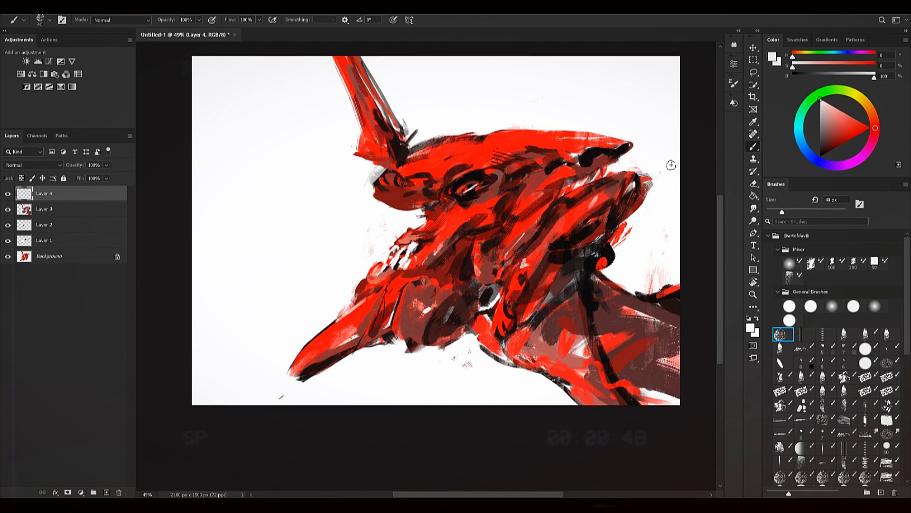
{"action": "key", "text": "bracketleft"}
{"action": "key", "text": "bracketleft"}
{"action": "key", "text": "bracketleft"}
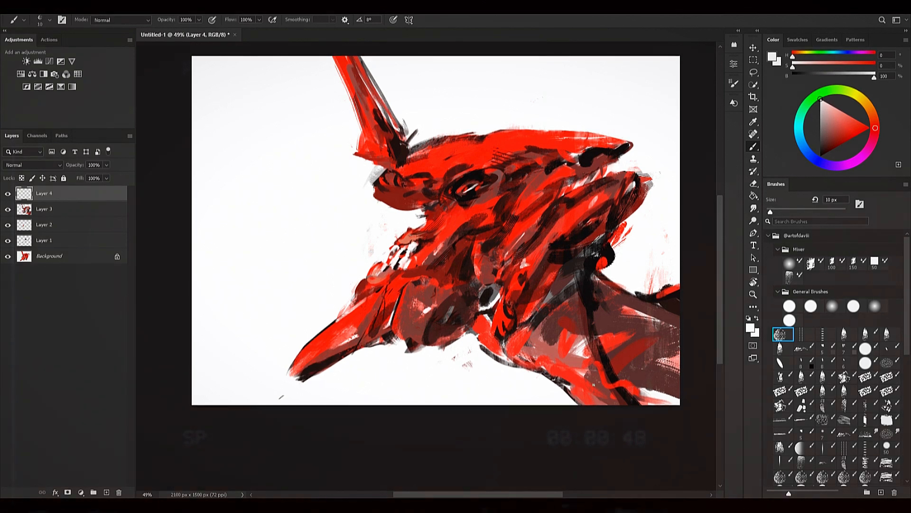
Step: Try a white signature across the base of the neck, undo and redraw it, and check it on the mirrored canvas
{"action": "mouse_move", "coordinate": [591, 390]}
{"action": "left_mouse_down"}
{"action": "mouse_move", "coordinate": [603, 387]}
{"action": "mouse_move", "coordinate": [584, 404]}
{"action": "left_mouse_up"}
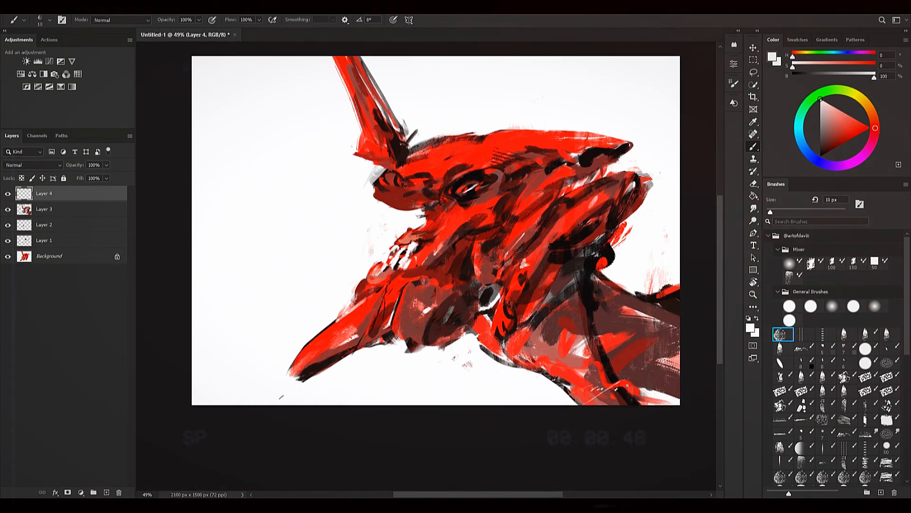
{"action": "key", "text": "ctrl+z"}
{"action": "key", "text": "ctrl+z"}
{"action": "key", "text": "ctrl+z"}
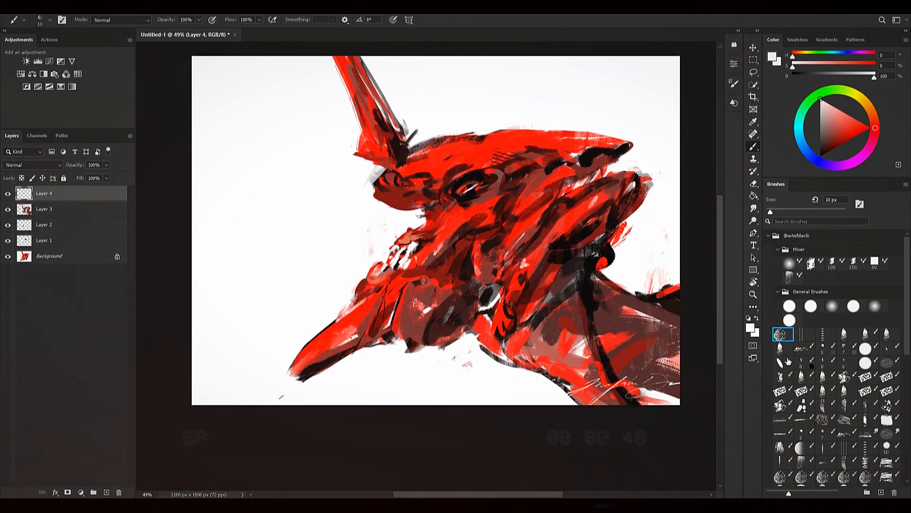
{"action": "mouse_move", "coordinate": [619, 377]}
{"action": "left_mouse_down"}
{"action": "mouse_move", "coordinate": [594, 403]}
{"action": "mouse_move", "coordinate": [600, 397]}
{"action": "mouse_move", "coordinate": [572, 399]}
{"action": "mouse_move", "coordinate": [593, 385]}
{"action": "mouse_move", "coordinate": [646, 379]}
{"action": "left_mouse_up"}
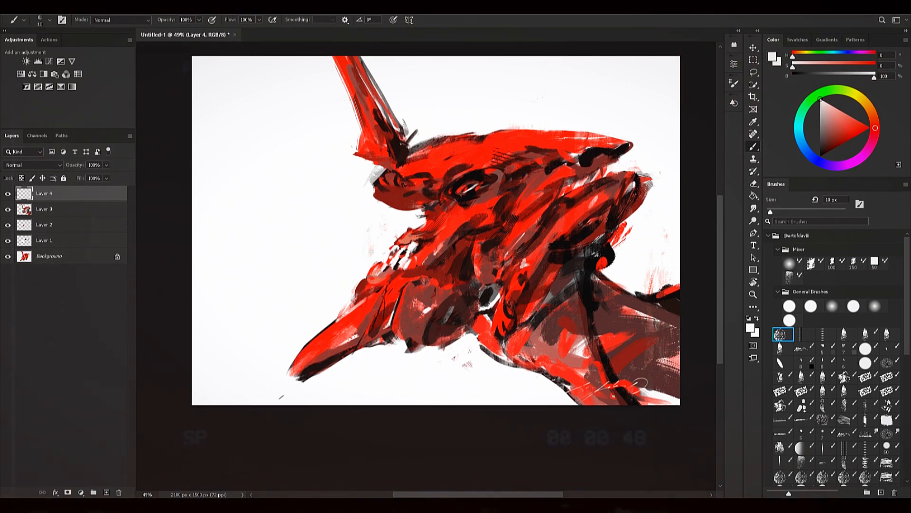
{"action": "key", "text": "ctrl+shift+h"}
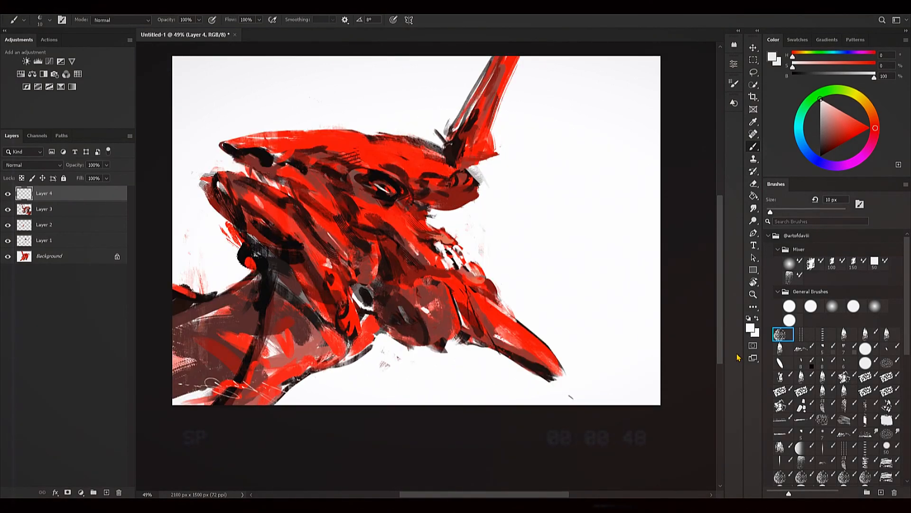
{"action": "key", "text": "ctrl+shift+h"}
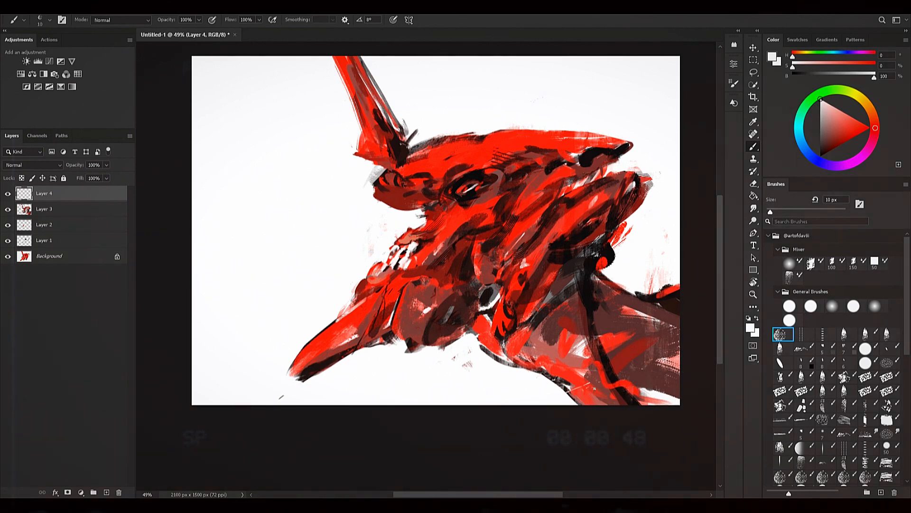
Step: Sign the painting in white at 10 px across the base of the neck, checking the composition on the horizontally flipped canvas
{"action": "left_click_drag", "start_coordinate": [579, 398], "coordinate": [605, 389]}
{"action": "left_click_drag", "start_coordinate": [658, 379], "coordinate": [617, 394]}
{"action": "key", "text": "ctrl+shift+h"}
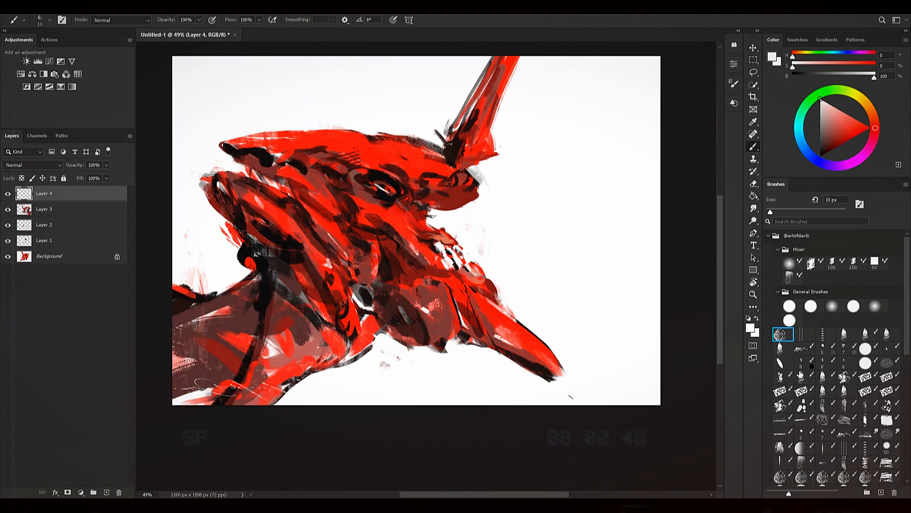
{"action": "key", "text": "ctrl+shift+h"}
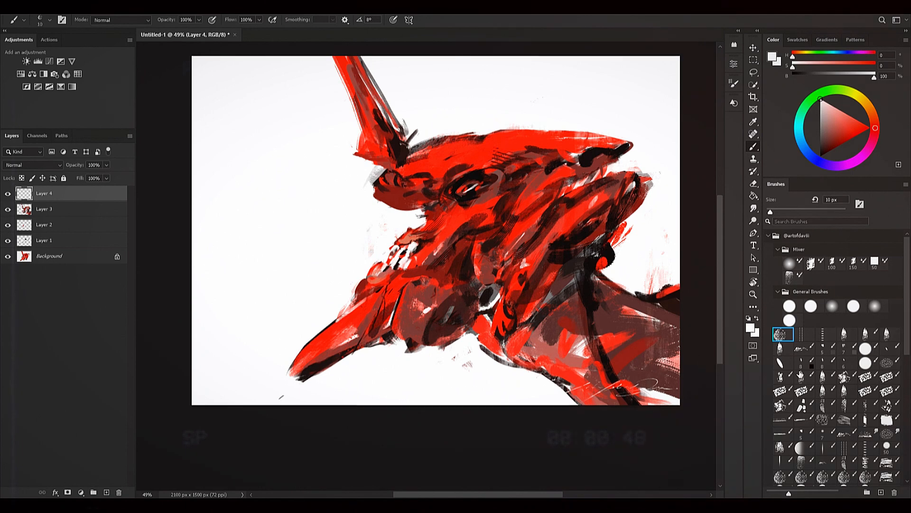
{"action": "scroll", "coordinate": [580, 240], "scroll_direction": "up", "scroll_amount": 3}
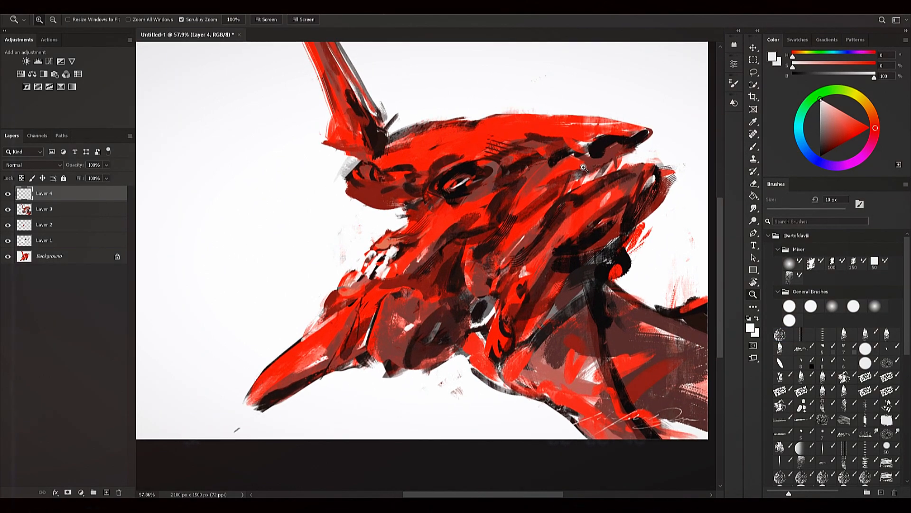
{"action": "left_click_drag", "start_coordinate": [580, 240], "coordinate": [580, 237]}
{"action": "left_click_drag", "start_coordinate": [480, 267], "coordinate": [501, 269]}
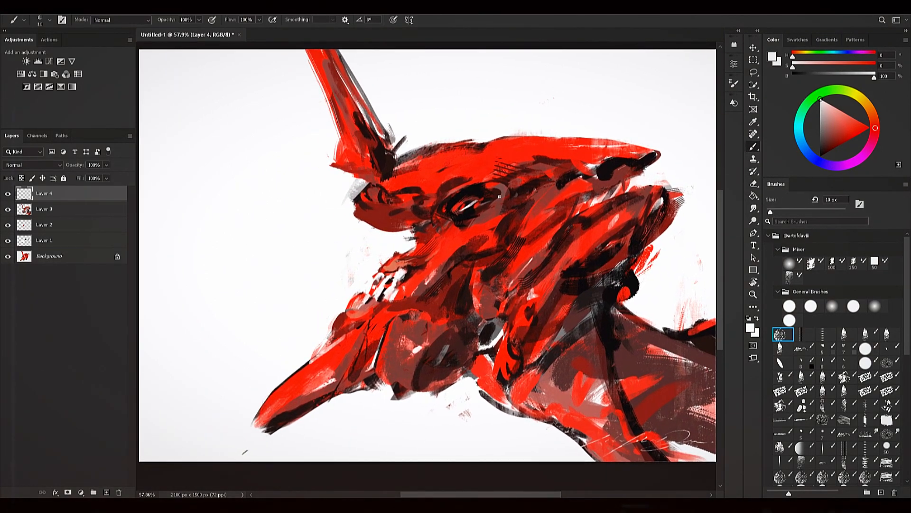